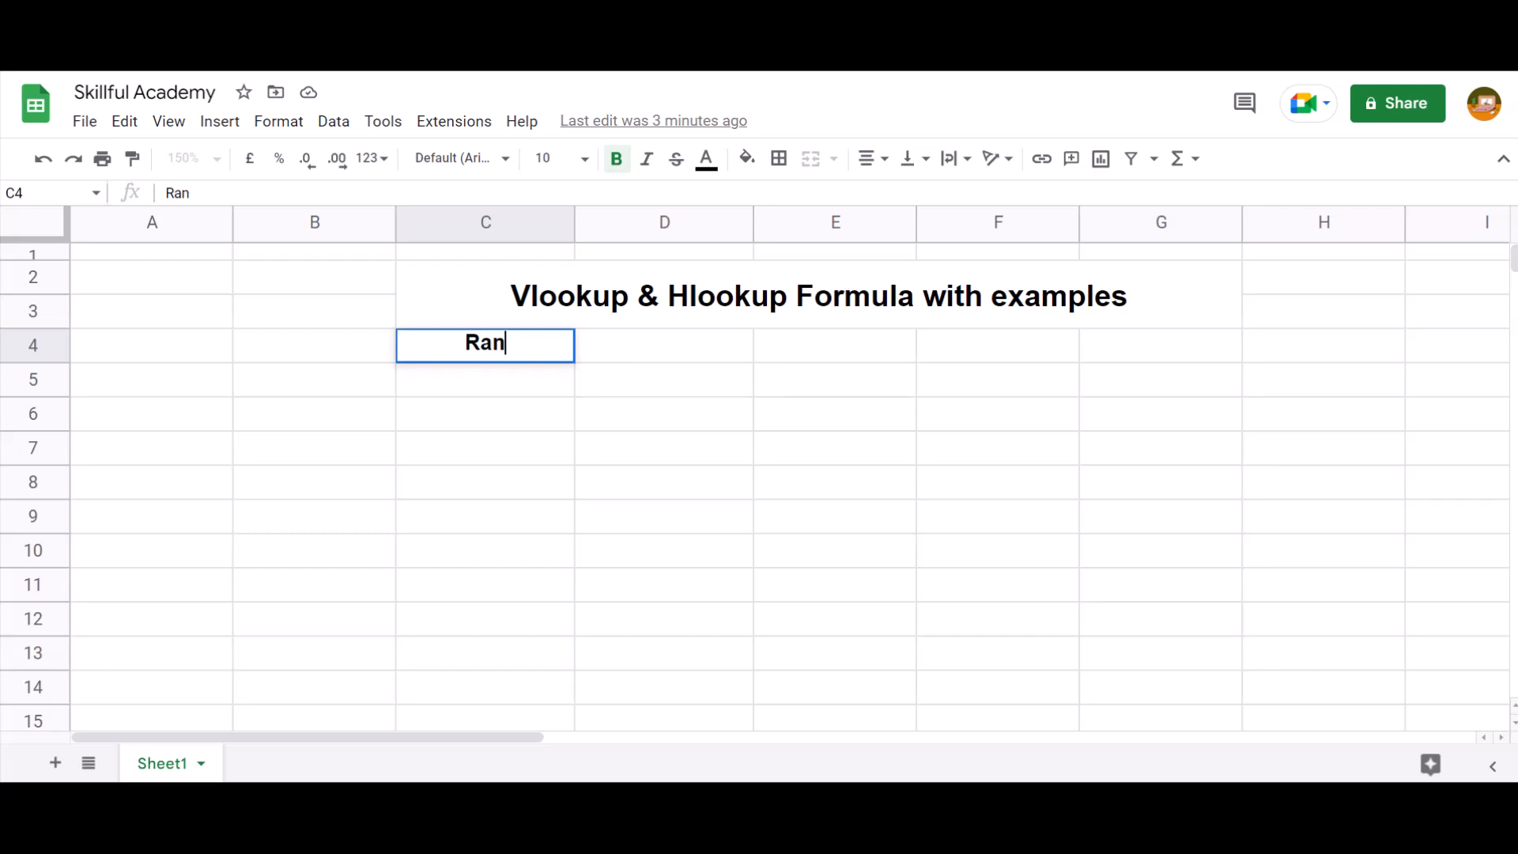
# Enter the column headers "Random things" in C4 and "Category" in D4
pyautogui.write('g')
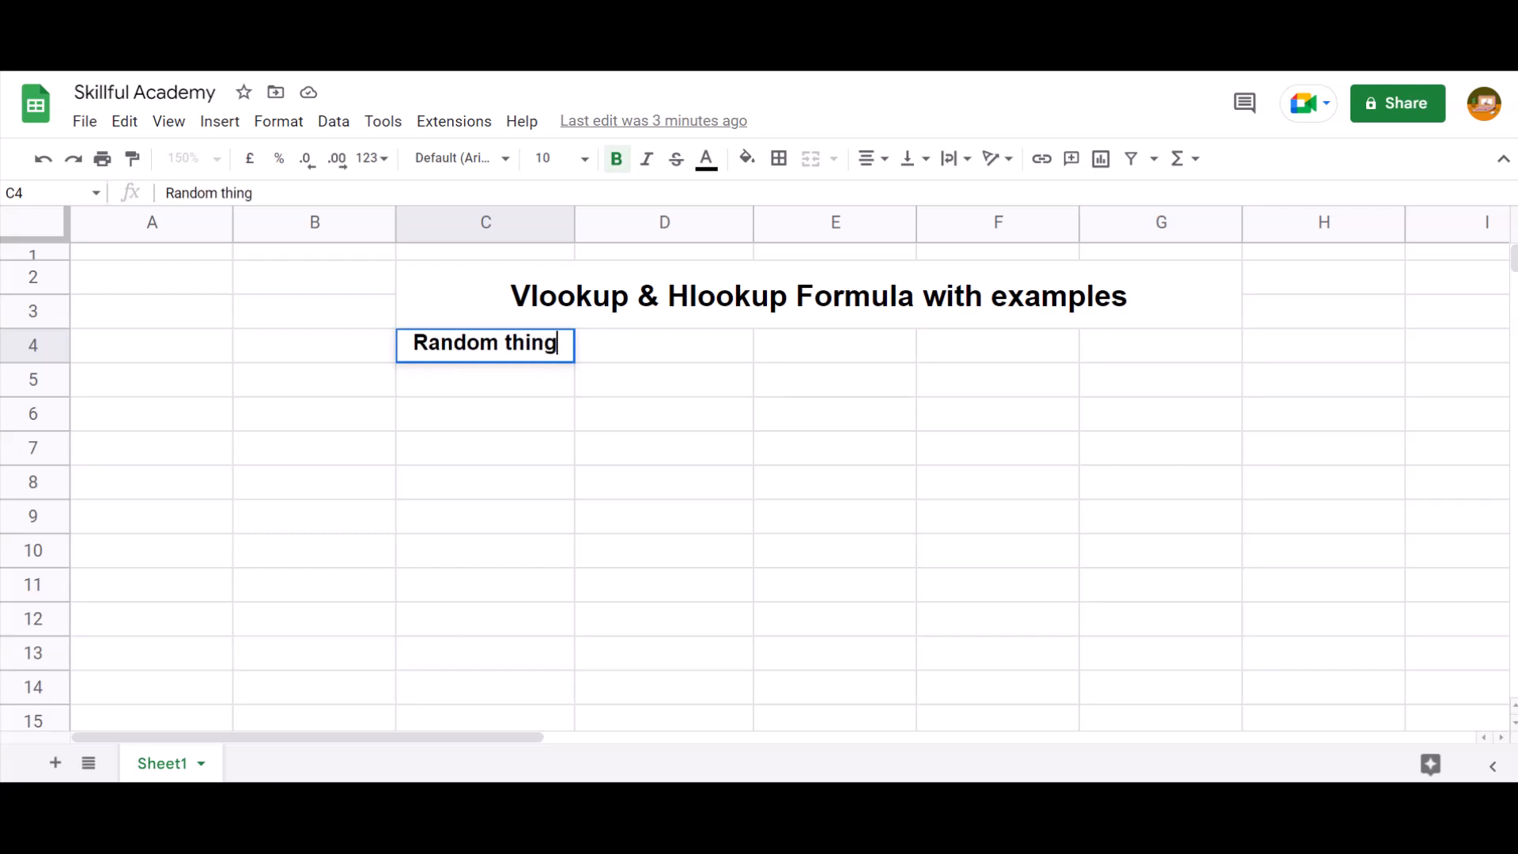
pyautogui.write('s')
pyautogui.press('Return')
pyautogui.press('Right')
pyautogui.press('Up')
pyautogui.write('Category')
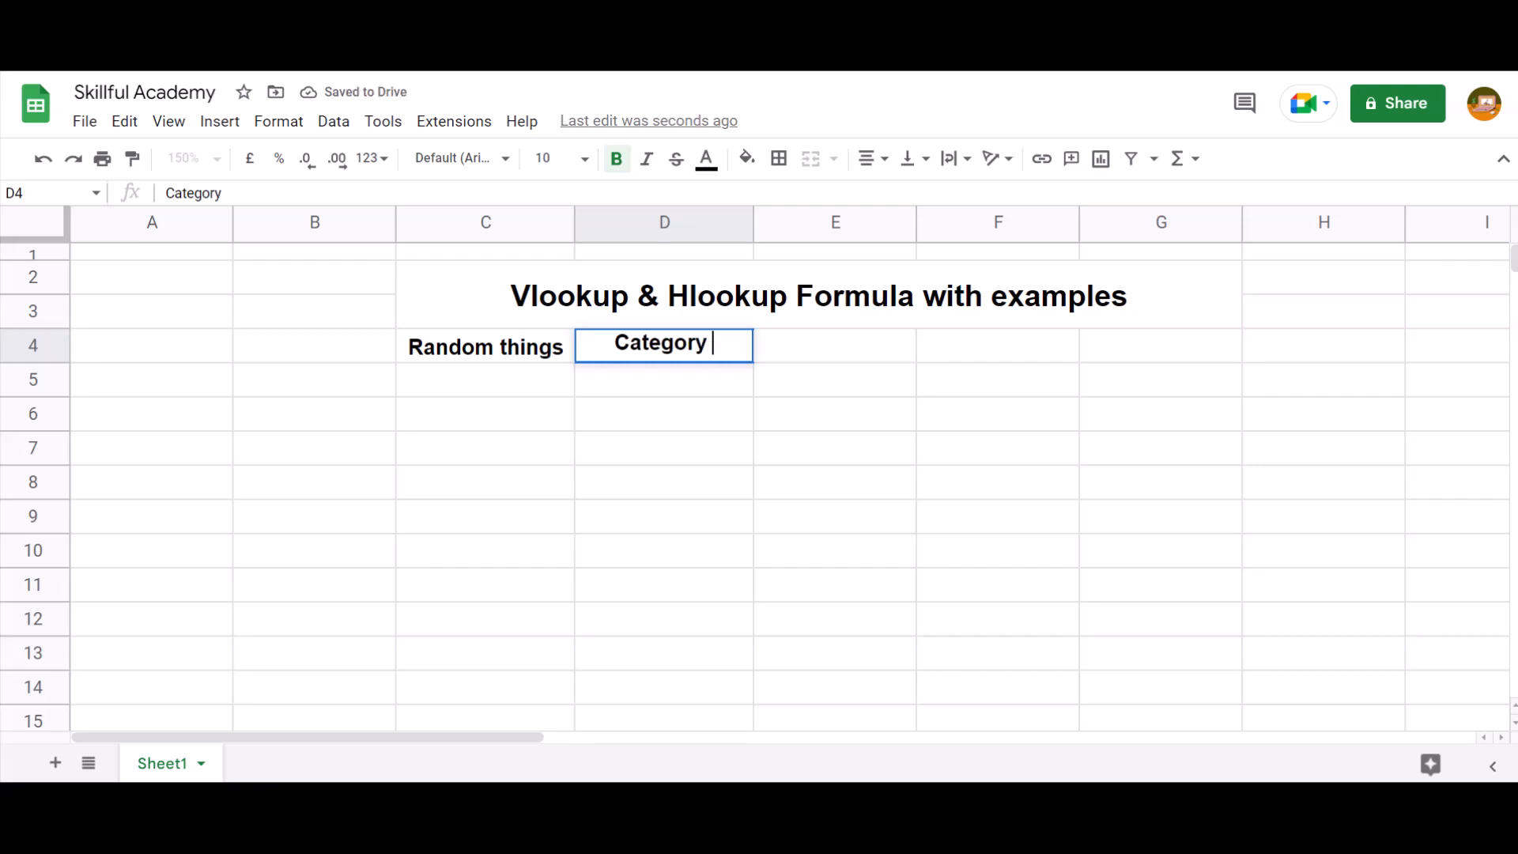
pyautogui.press('Return')
# Enter Apple in C5 and Mango in C6, and centre-align the Mango cell
pyautogui.press('Left')
pyautogui.write('Apple')
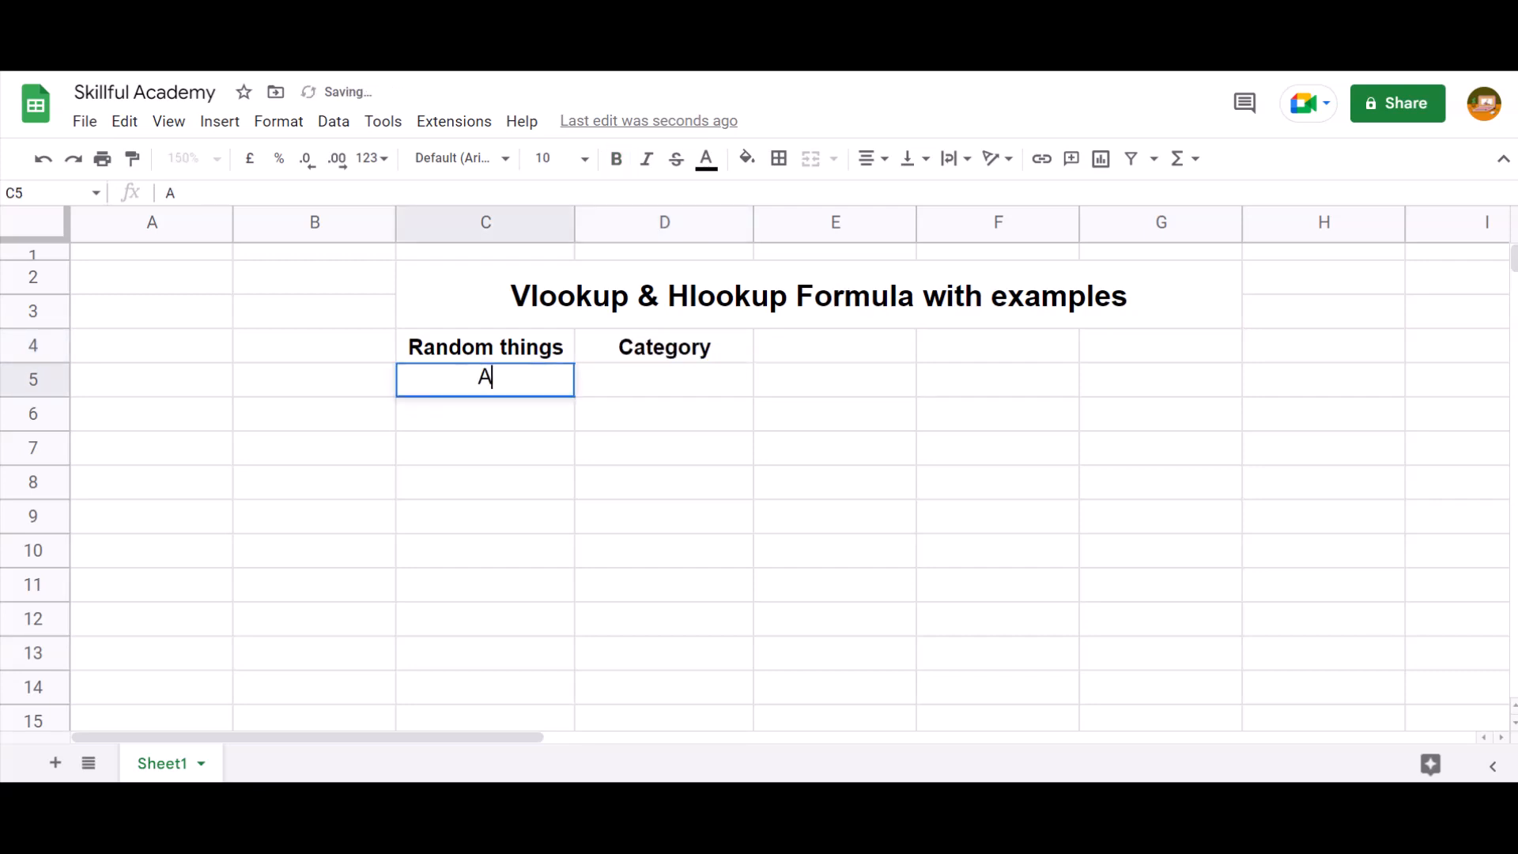
pyautogui.press('Return')
pyautogui.write('Mango')
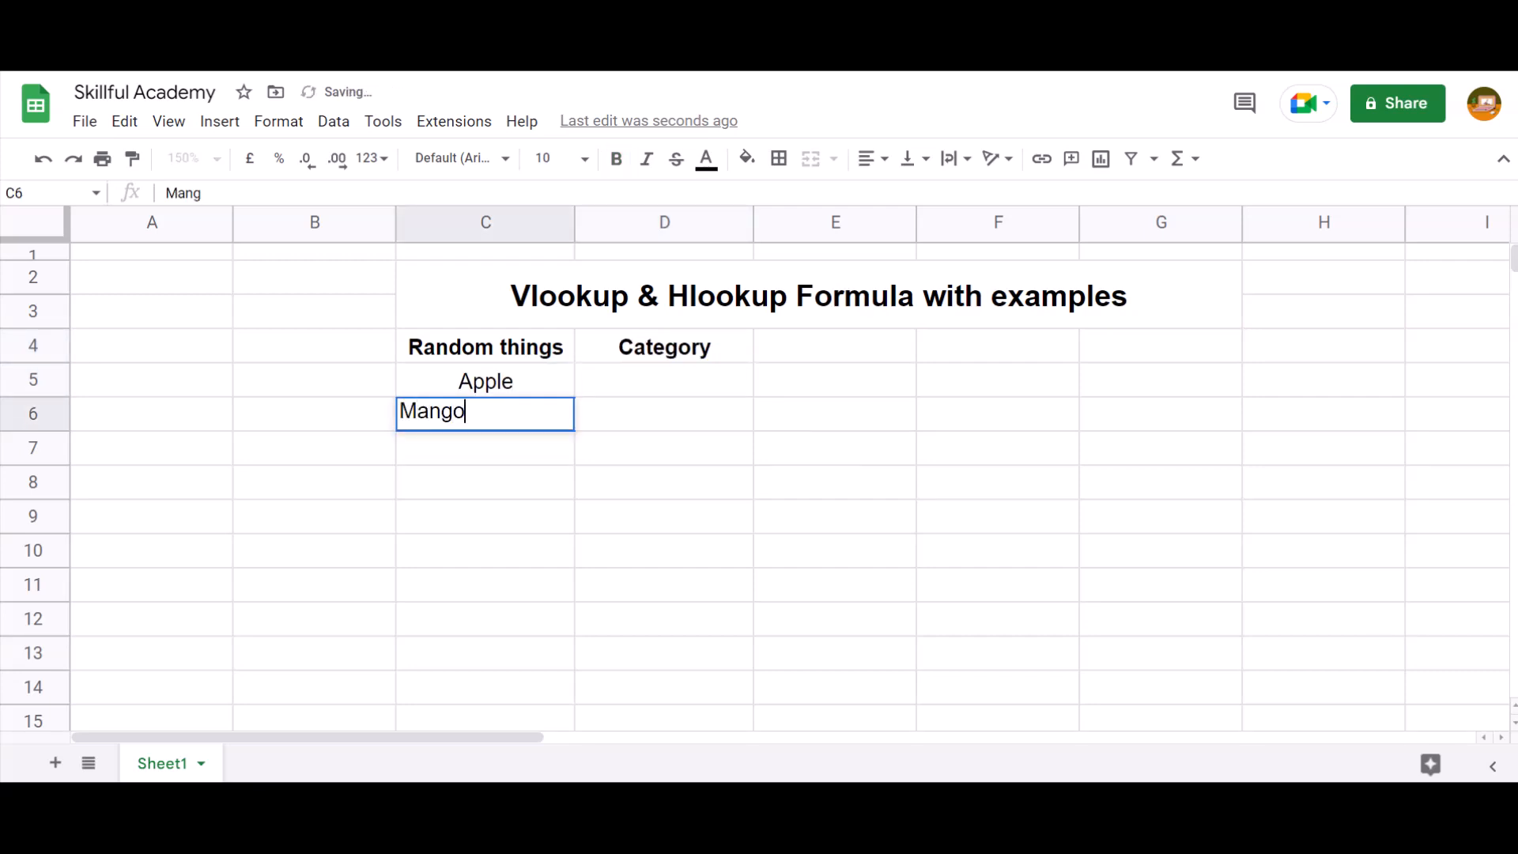
pyautogui.press('Return')
pyautogui.press('Up')
pyautogui.hotkey('ctrl', 'shift', 'e')
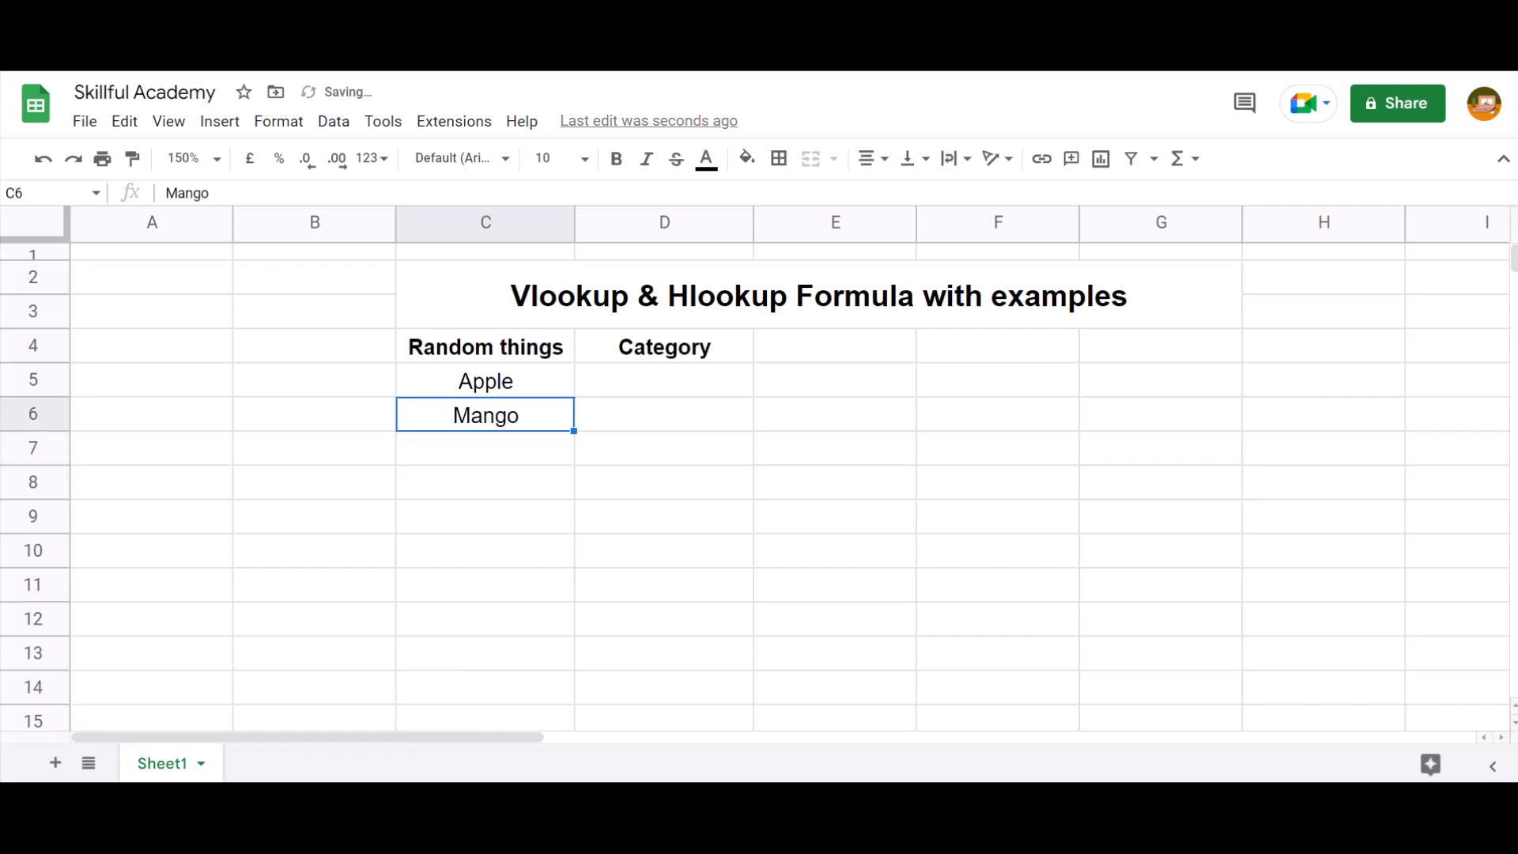
# Enter Cat in C7 and Dog in C8, and centre-align both cells
pyautogui.press('Down')
pyautogui.write('Cat')
pyautogui.press('Return')
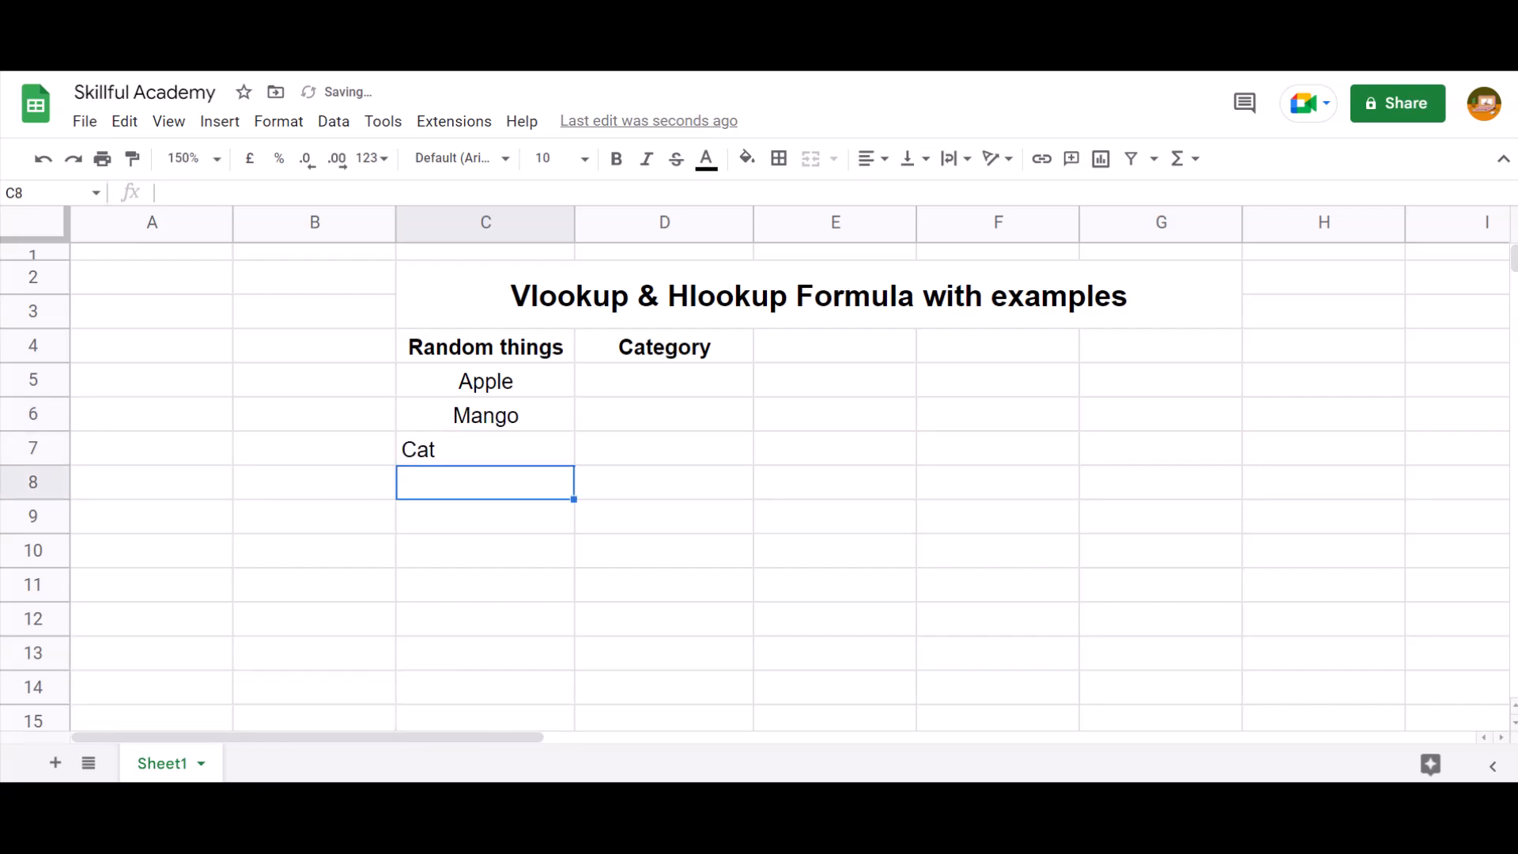
pyautogui.write('Dog')
pyautogui.press('Return')
pyautogui.press('Up')
pyautogui.press('Up')
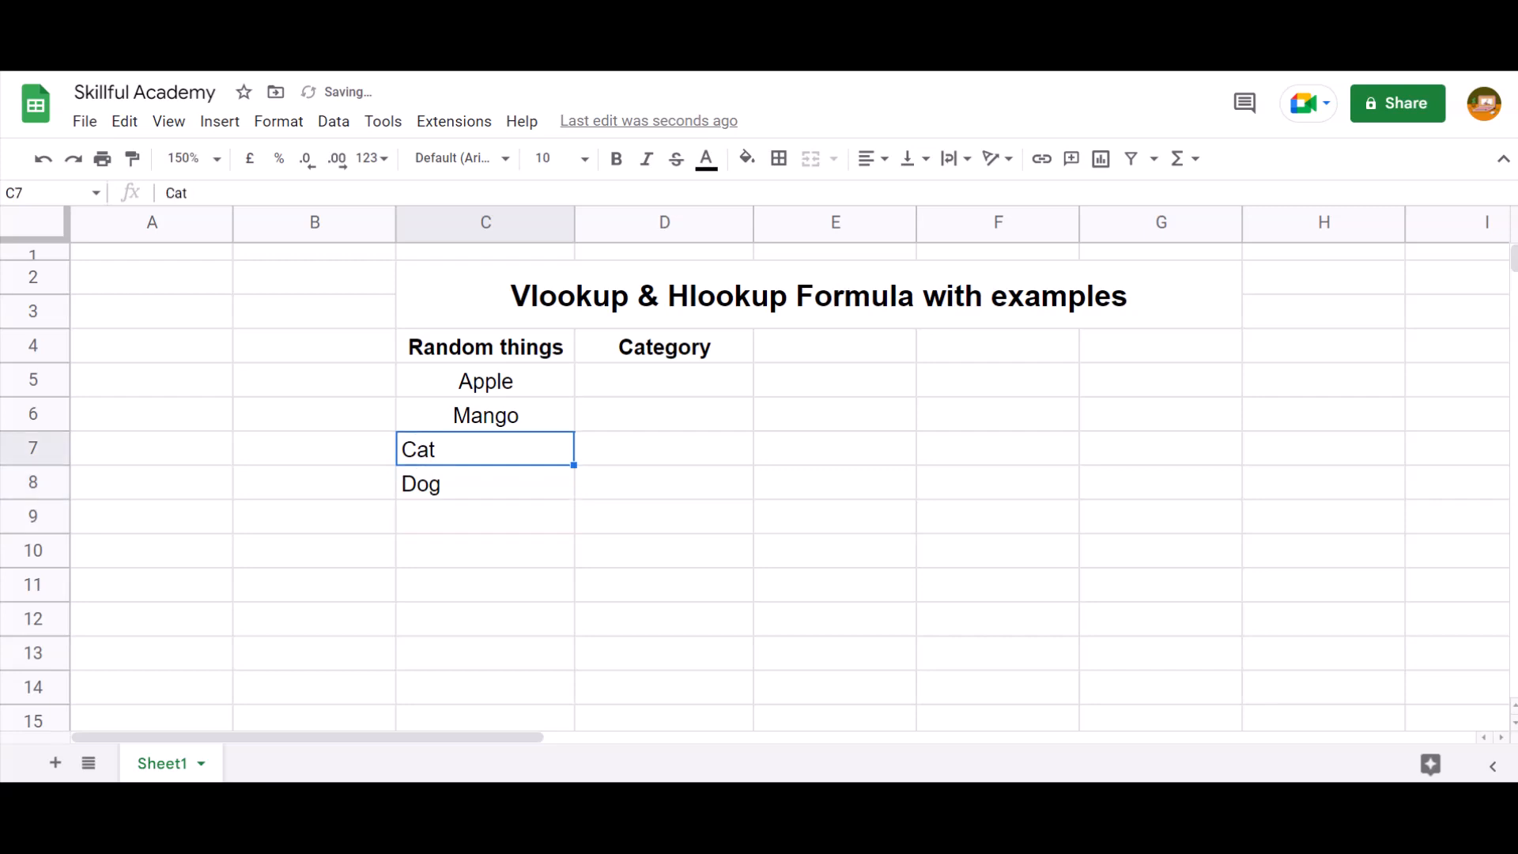
pyautogui.hotkey('shift', 'Down')
pyautogui.hotkey('alt', 'h')
pyautogui.press('a')
pyautogui.press('c')
# Enter Fruit as the category for Apple in D5 and fill it down to D6
pyautogui.press('Right')
pyautogui.press('Up')
pyautogui.press('Up')
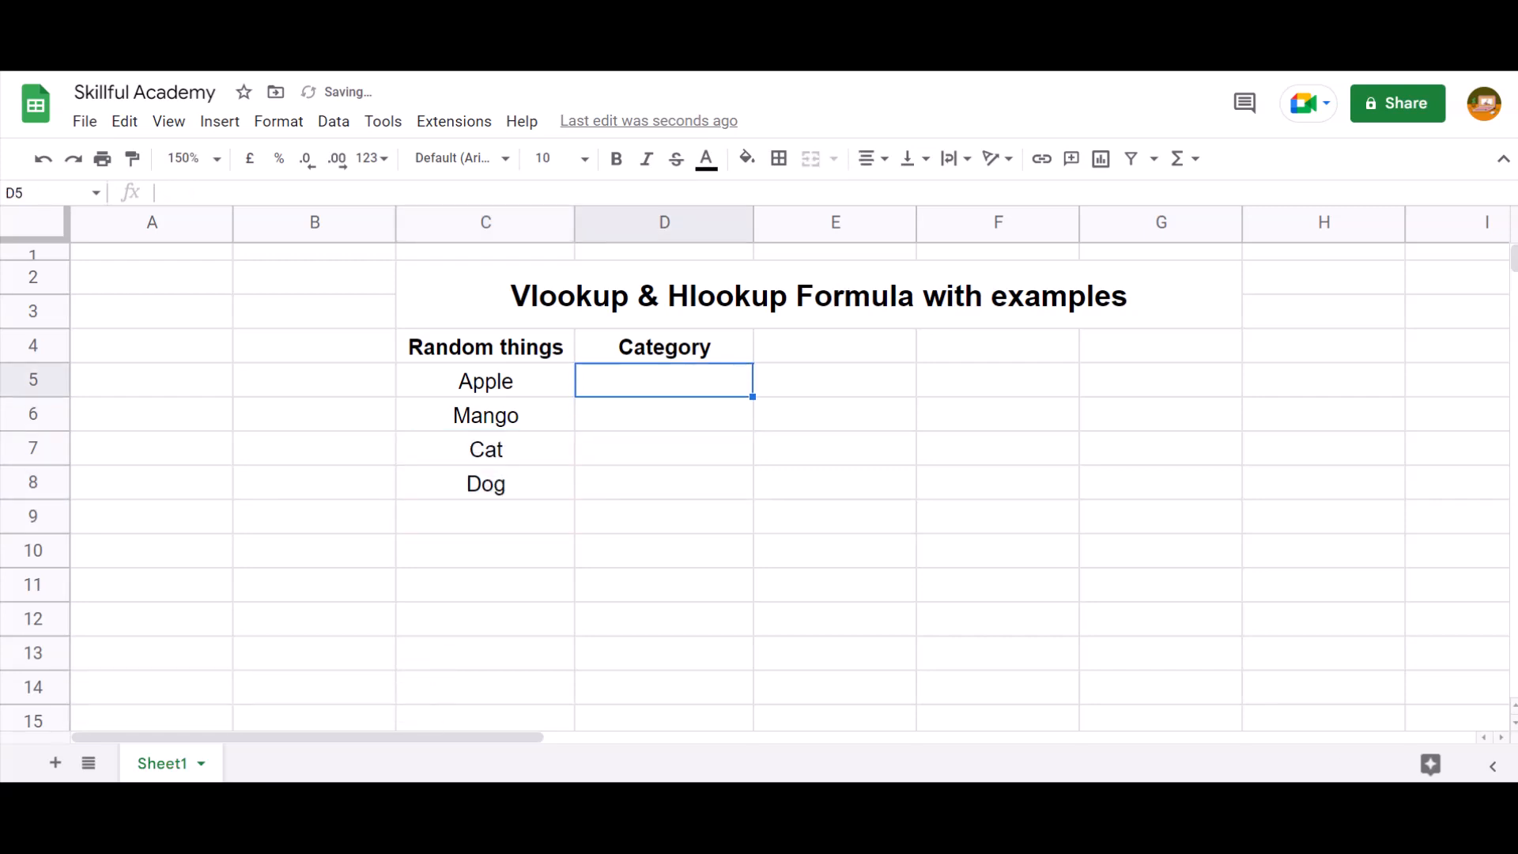
pyautogui.press('Up')
pyautogui.press('Down')
pyautogui.write('Fruit')
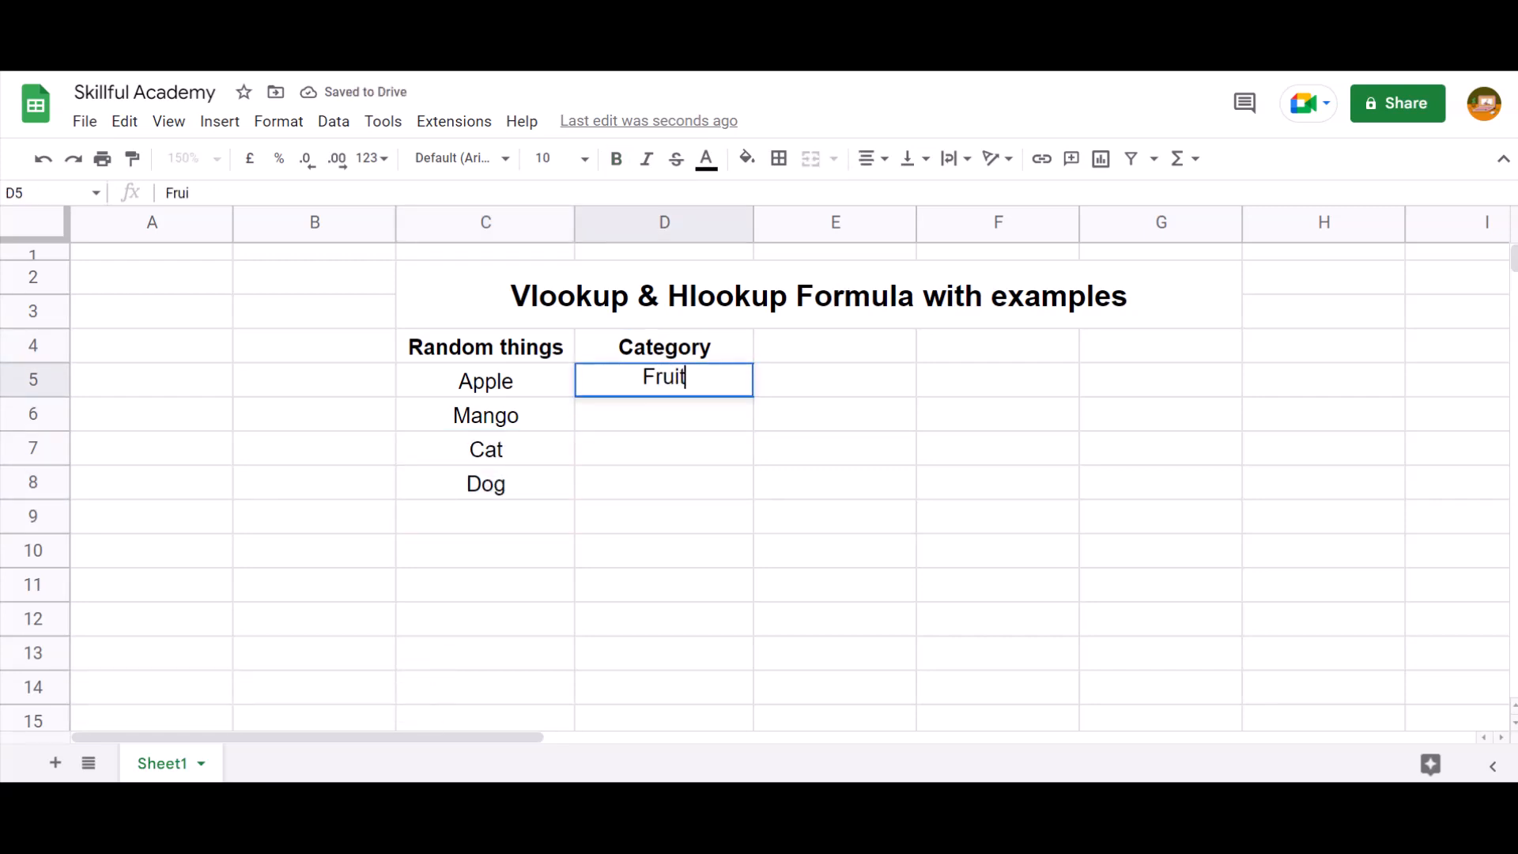
pyautogui.press('Return')
pyautogui.hotkey('shift', 'Up')
pyautogui.hotkey('ctrl', 'd')
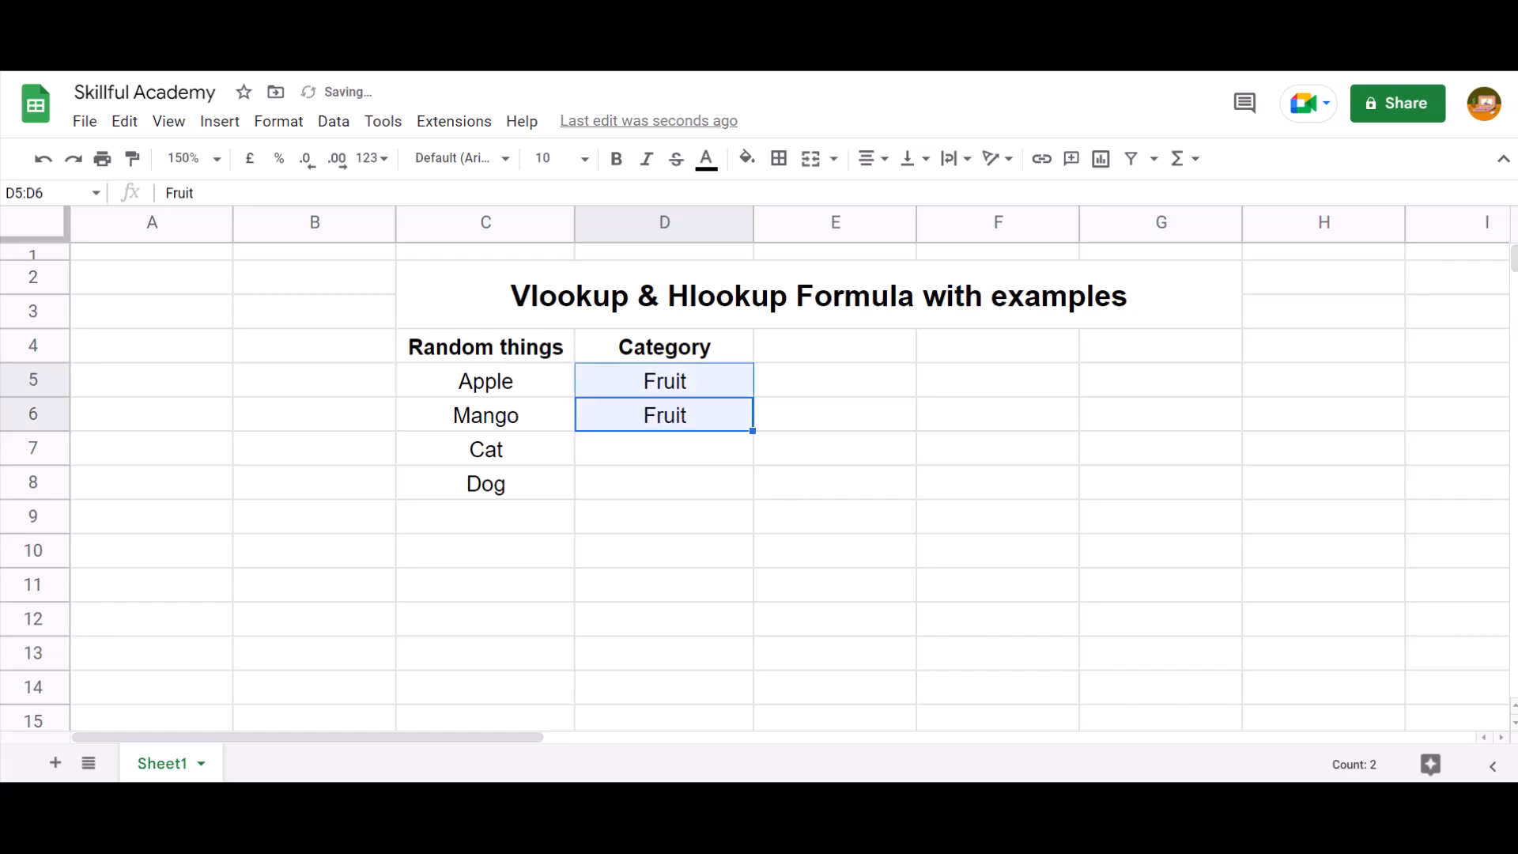
# Enter Animal as the category for Cat in D7 and fill it down to D8
pyautogui.press('Down')
pyautogui.write('Anima')
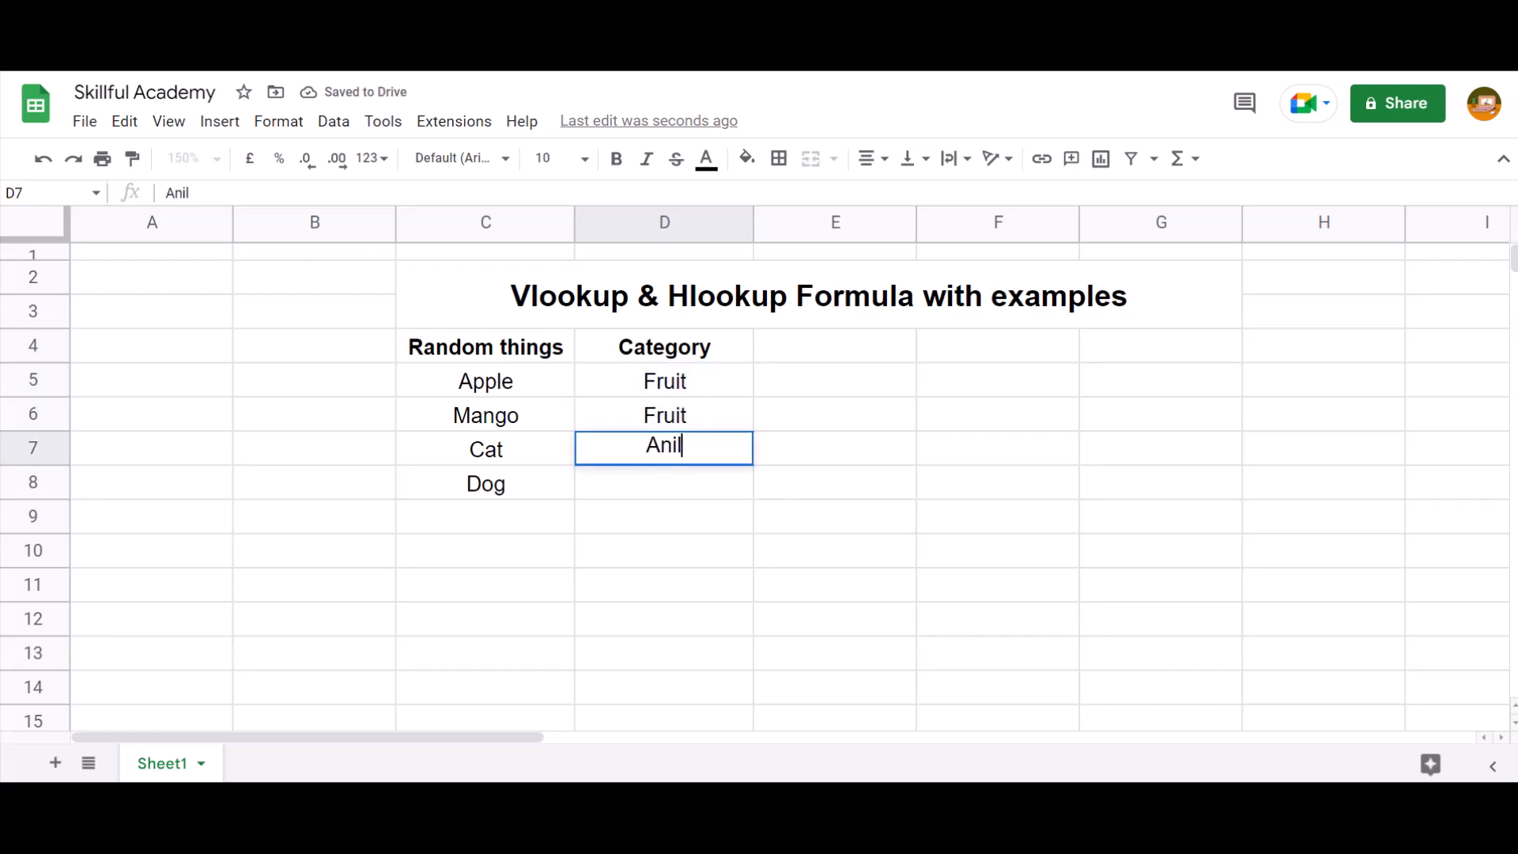
pyautogui.write('l')
pyautogui.press('Return')
pyautogui.hotkey('shift', 'Up')
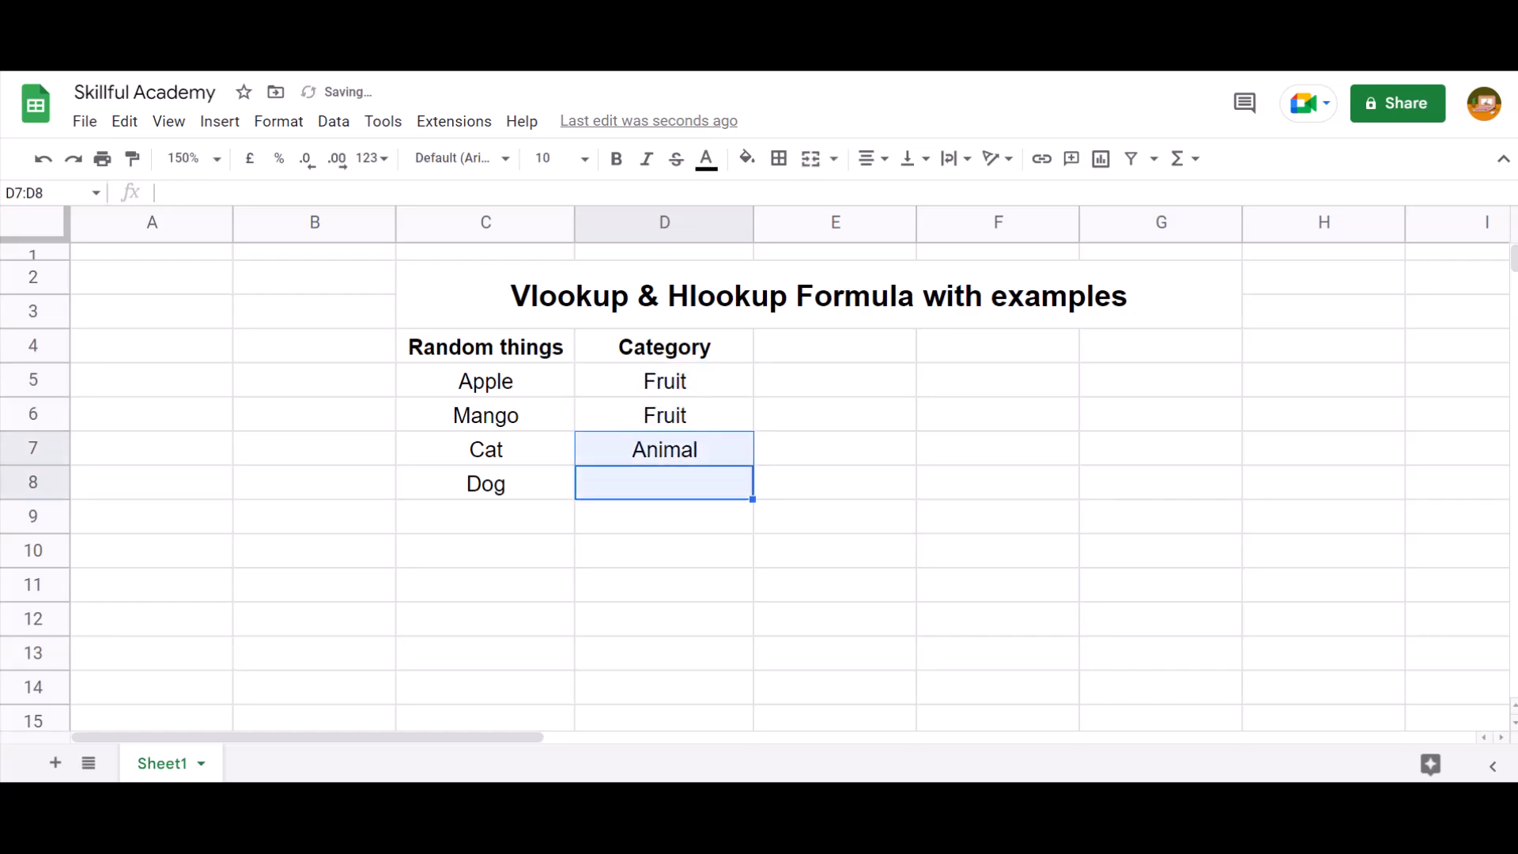
pyautogui.hotkey('ctrl', 'd')
# Copy Mango from C6 into F5 as the lookup value and centre-align it
pyautogui.press('Up')
pyautogui.press('Up')
pyautogui.press('Up')
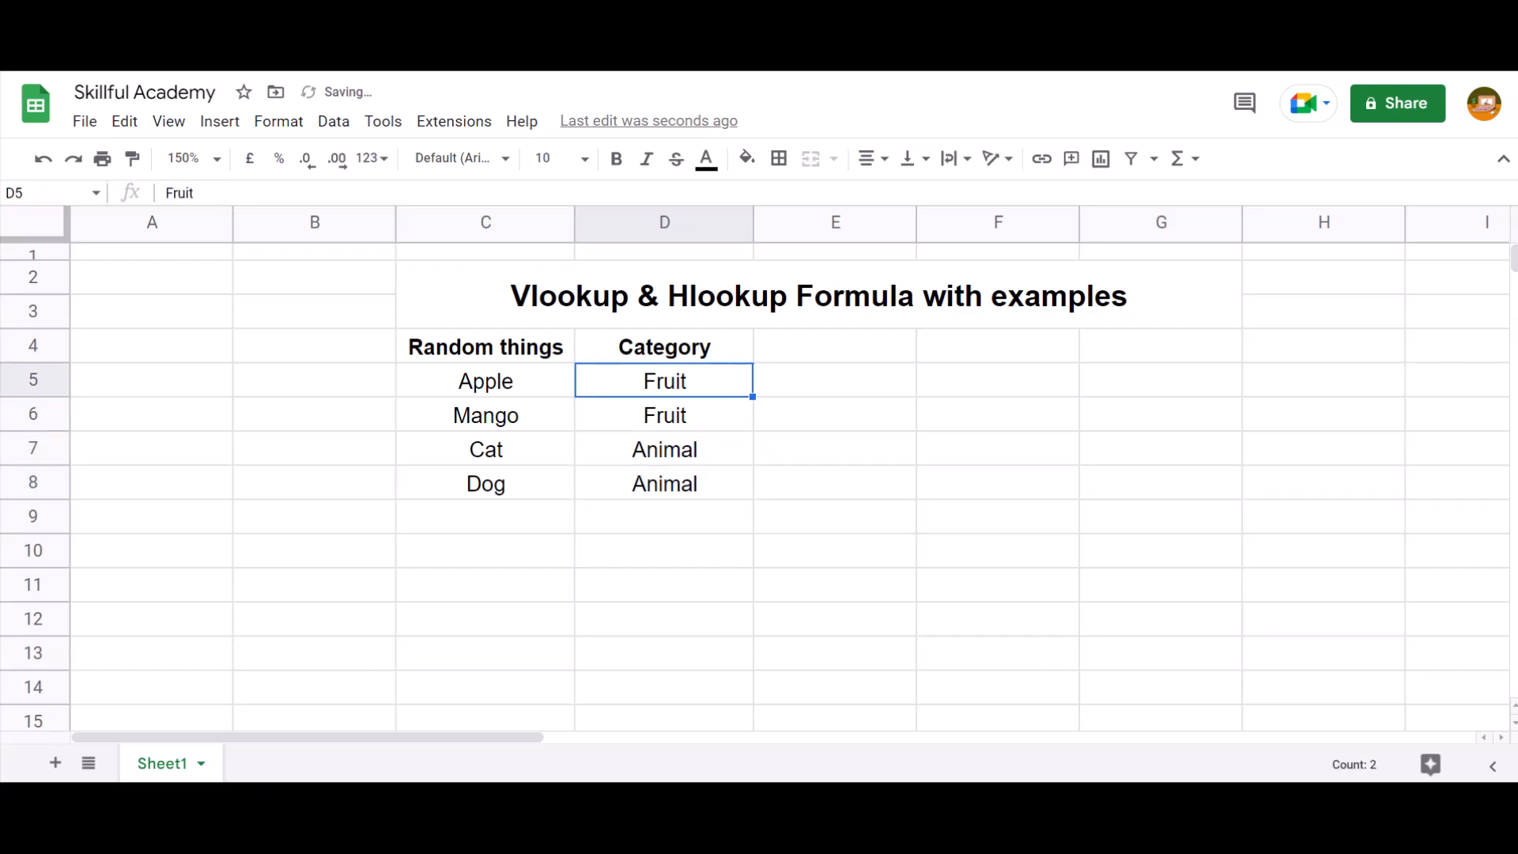
pyautogui.press('Right')
pyautogui.press('Down')
pyautogui.press('Right')
pyautogui.press('Left')
pyautogui.press('Left')
pyautogui.press('Left')
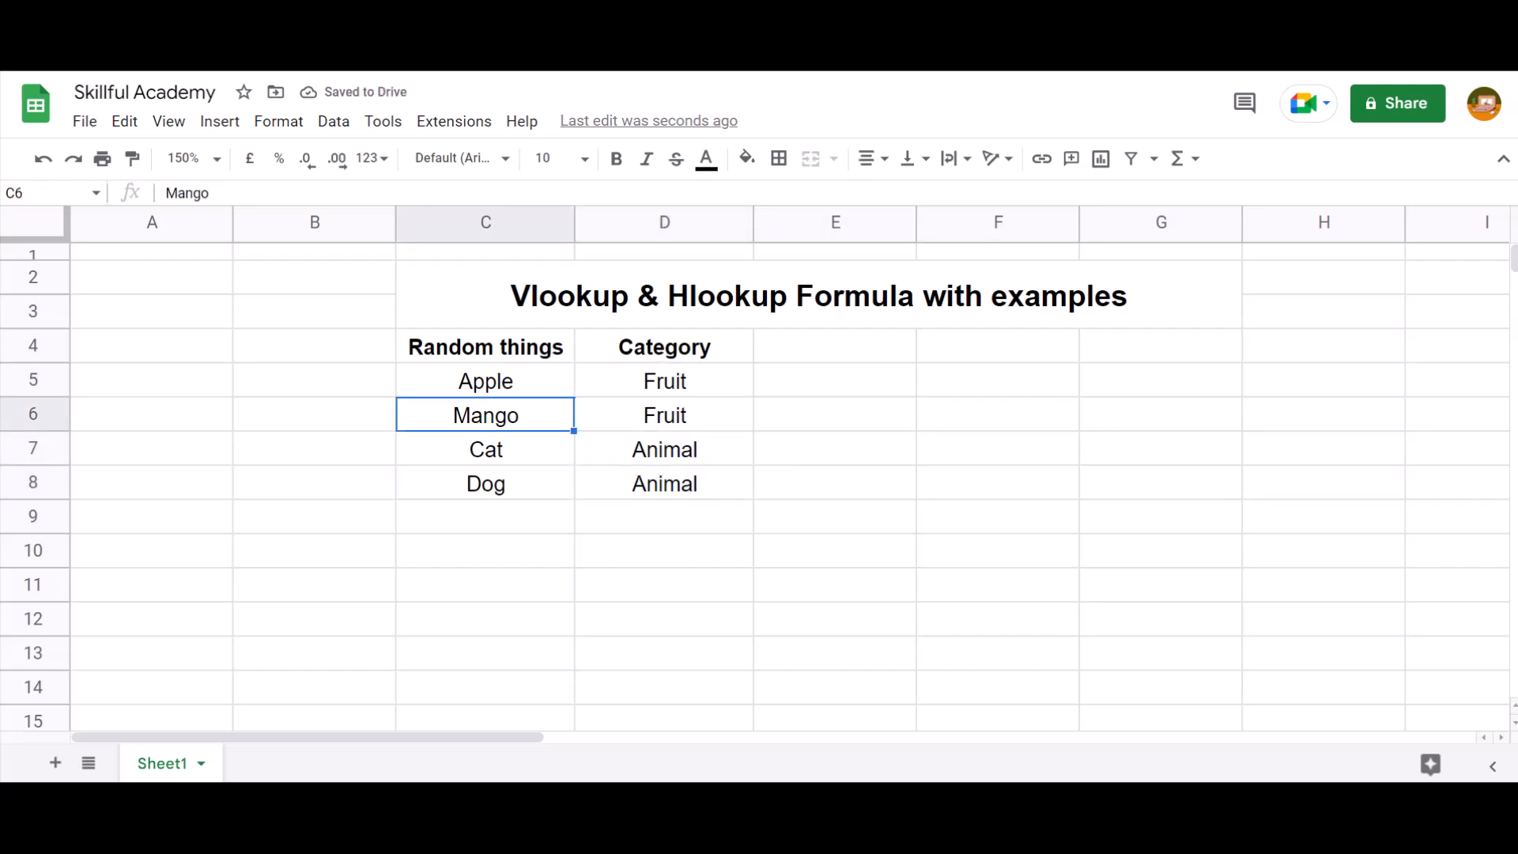
pyautogui.press('Right')
pyautogui.press('Right')
pyautogui.press('Up')
pyautogui.press('Right')
pyautogui.write('Mango')
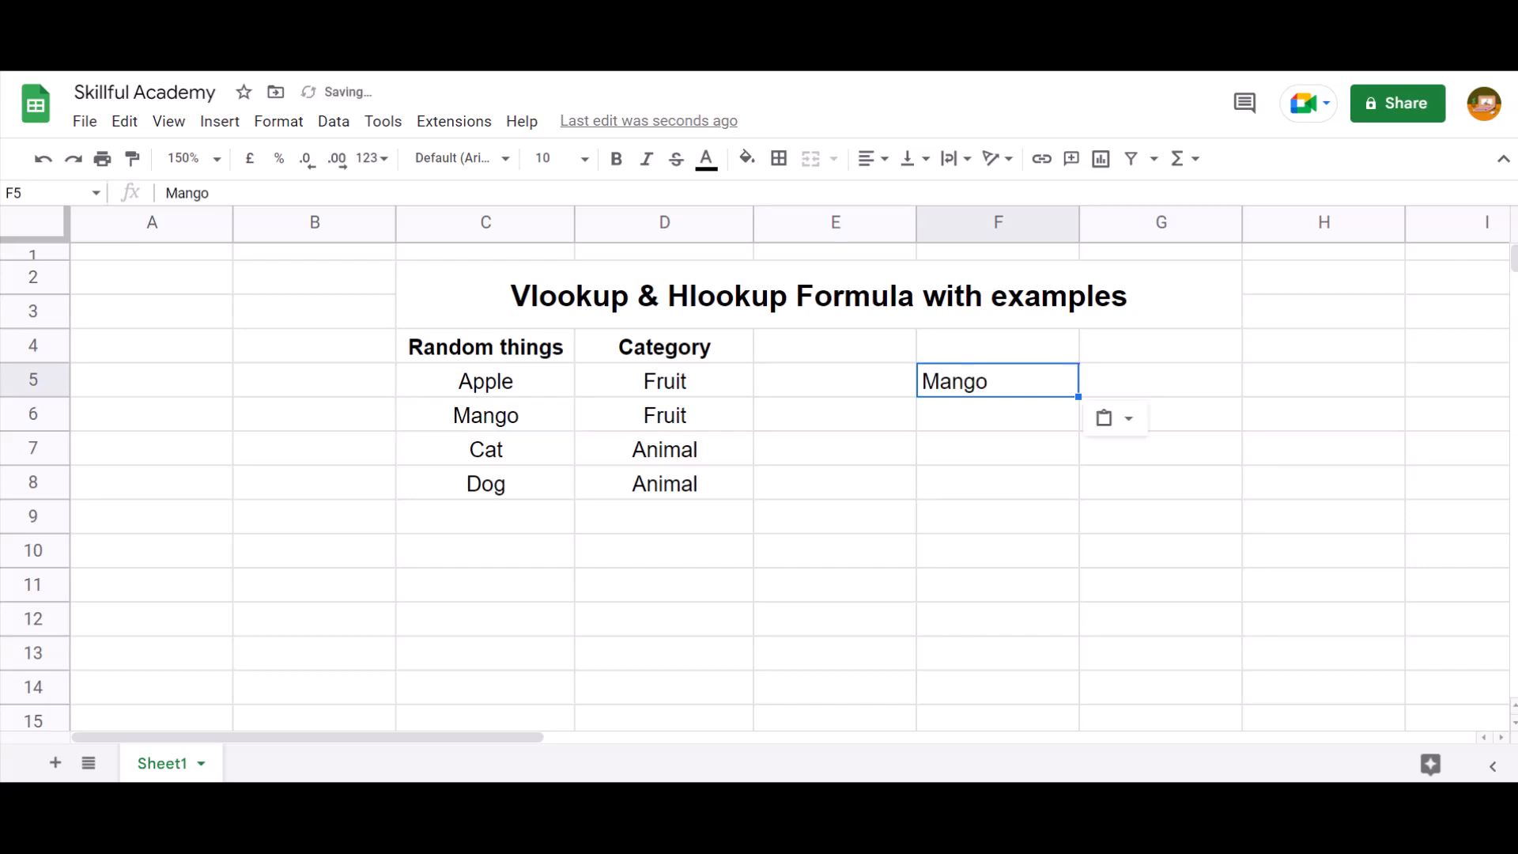
pyautogui.press('Right')
pyautogui.press('Left')
pyautogui.hotkey('ctrl', 'shift', 'e')
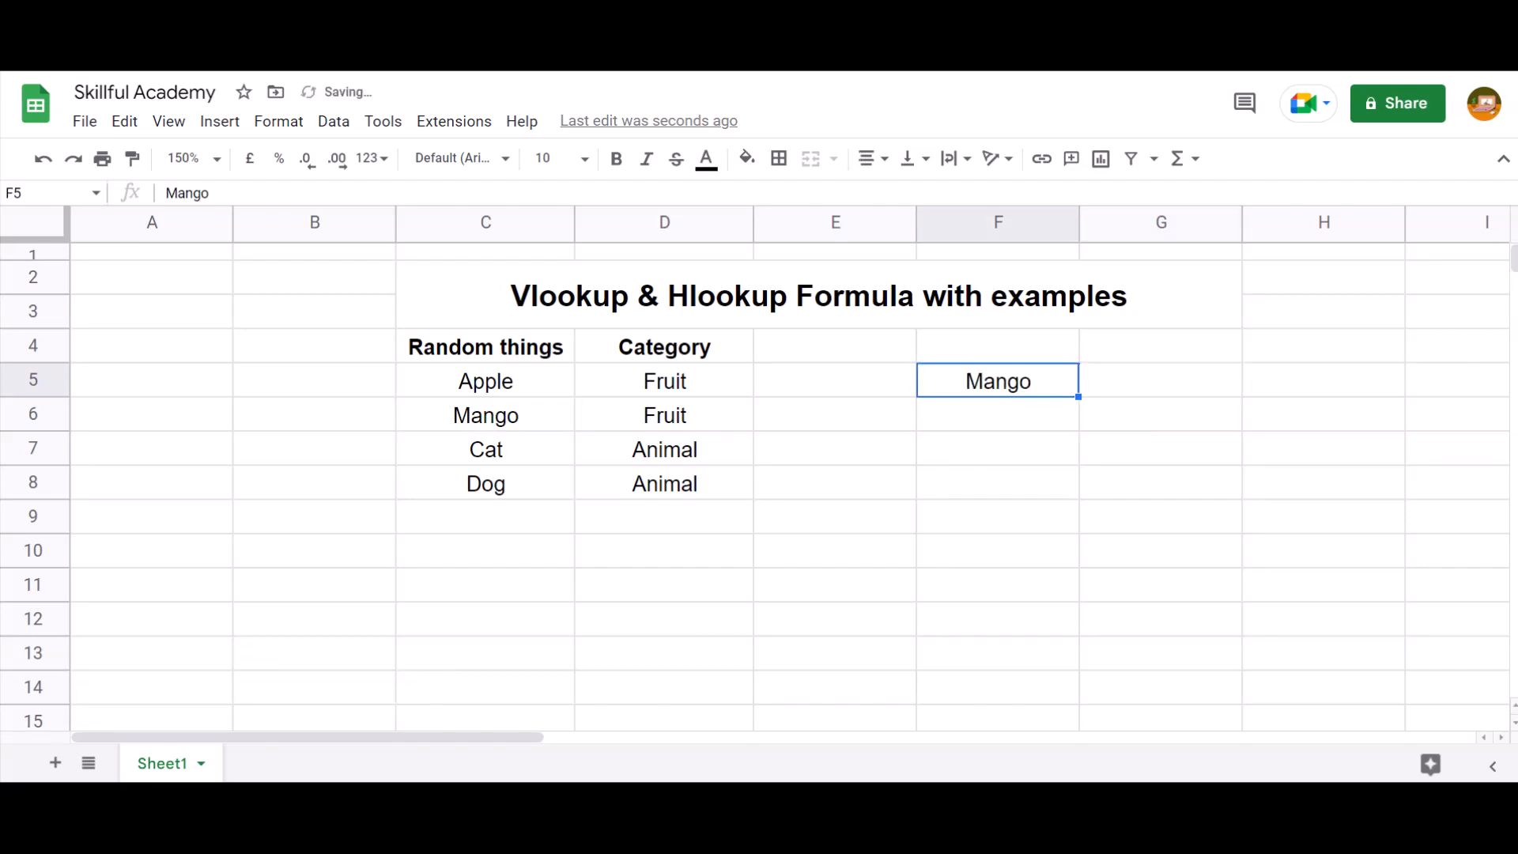
# Begin a VLOOKUP formula in F6 with F5 as the search key
pyautogui.press('Down')
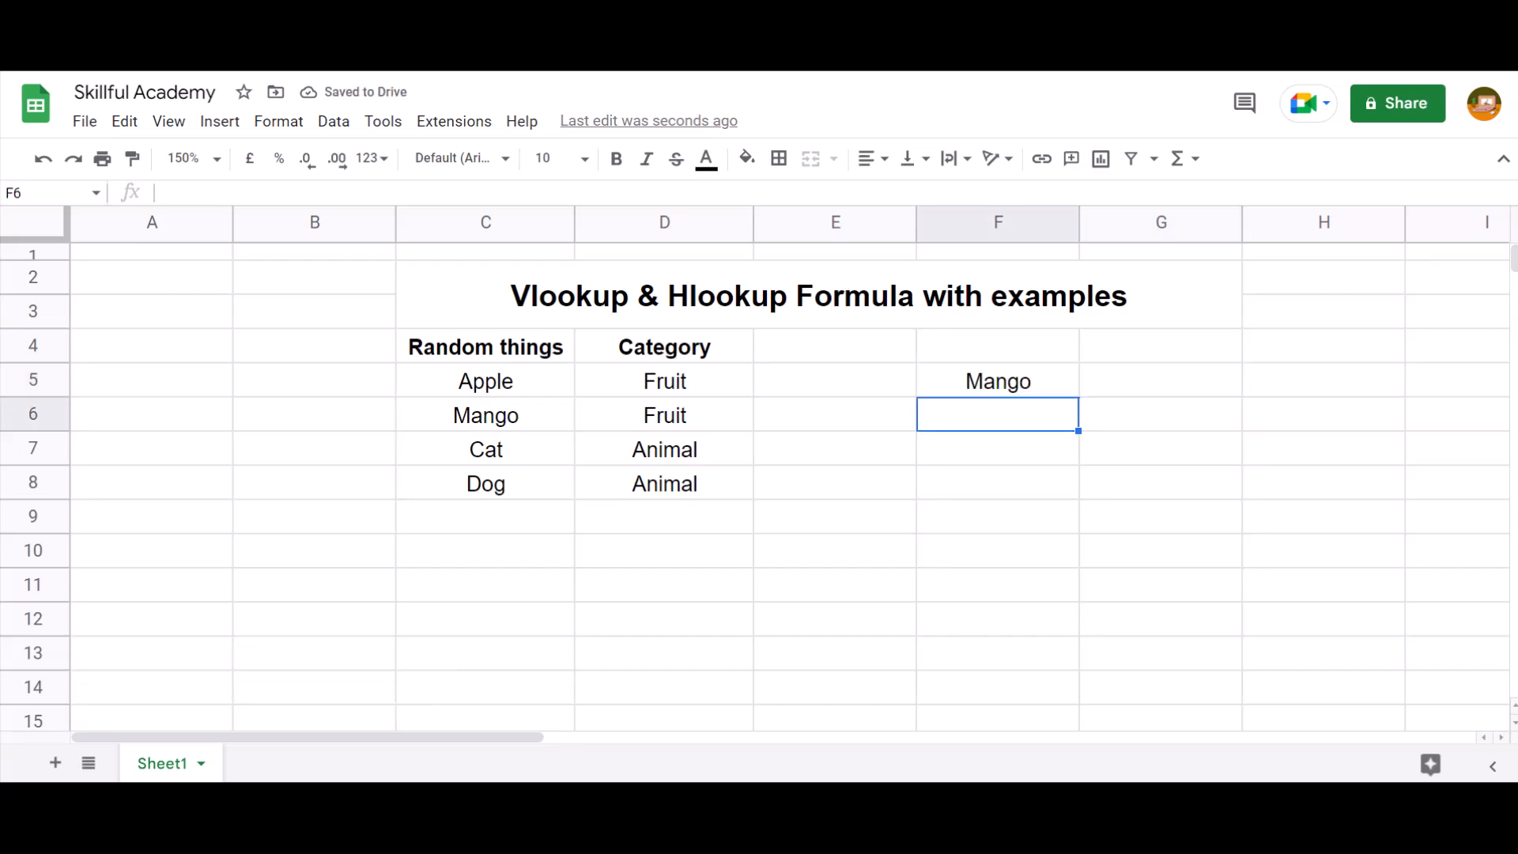
pyautogui.write('=vloo')
pyautogui.press('Tab')
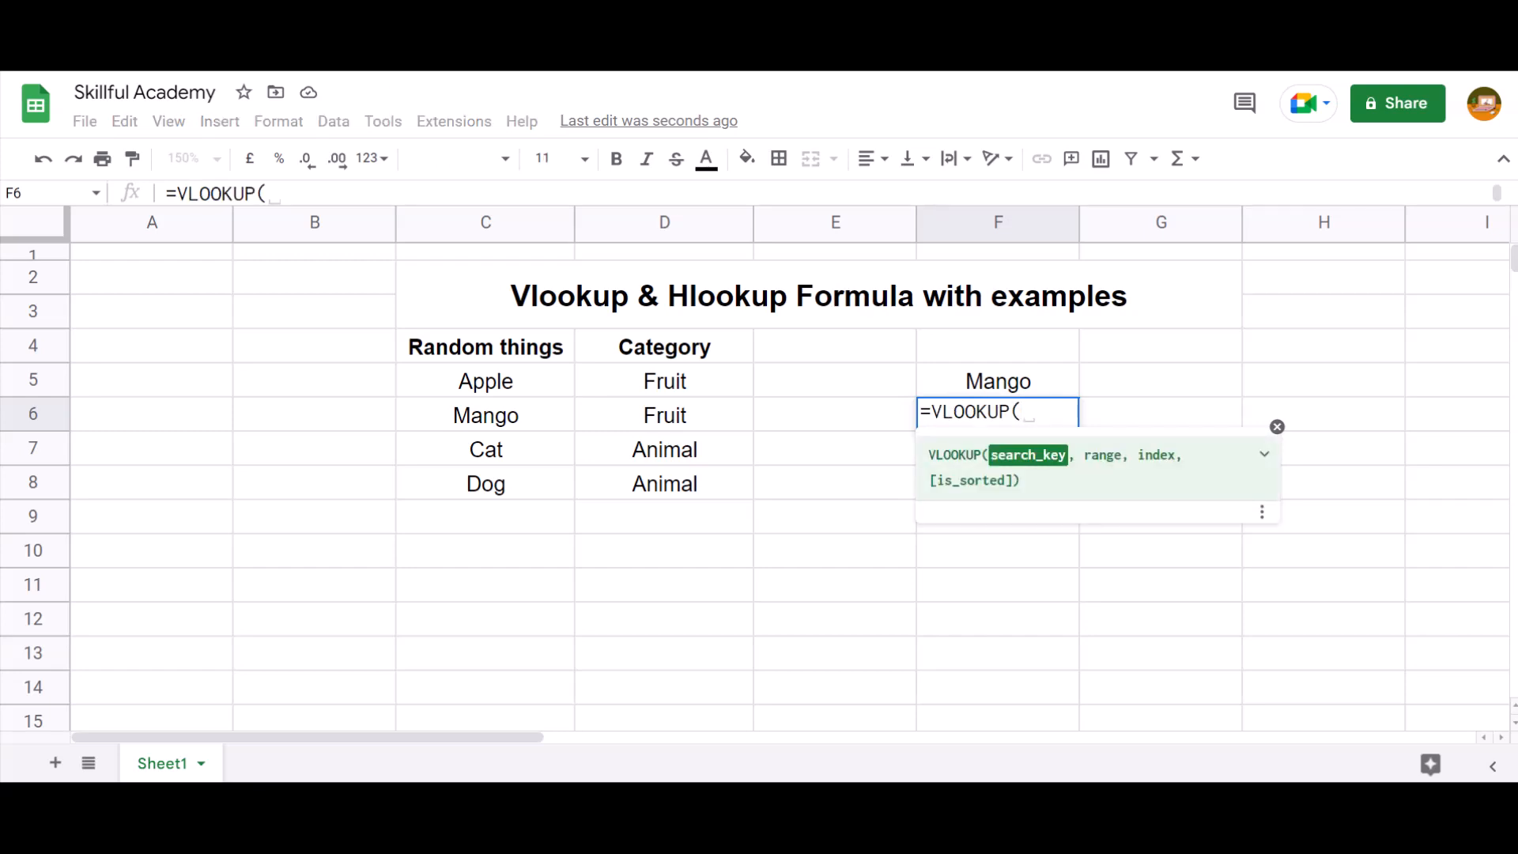
pyautogui.press('Up')
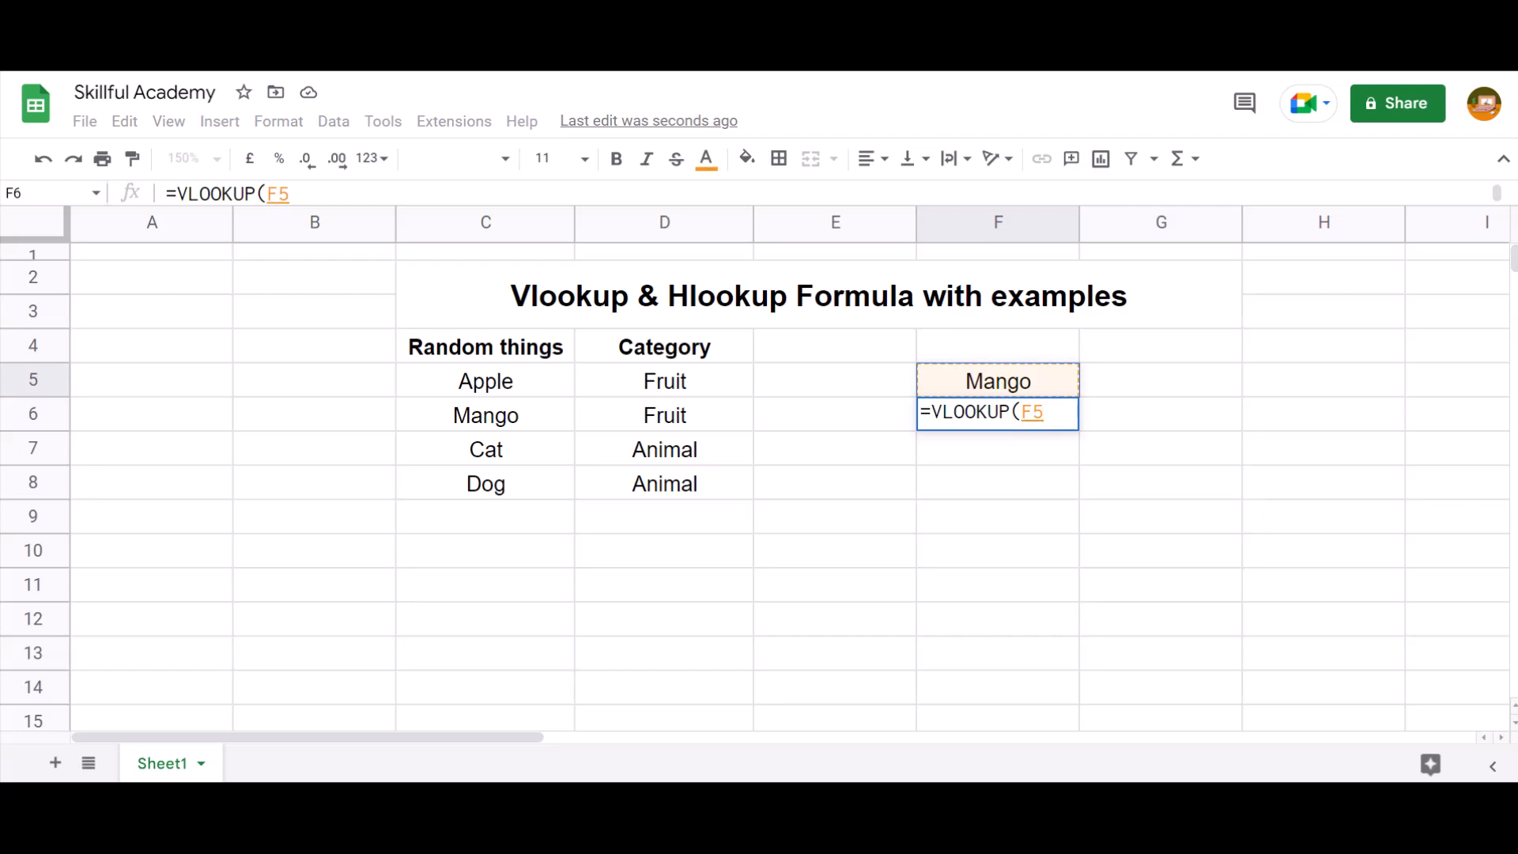
pyautogui.write(',')
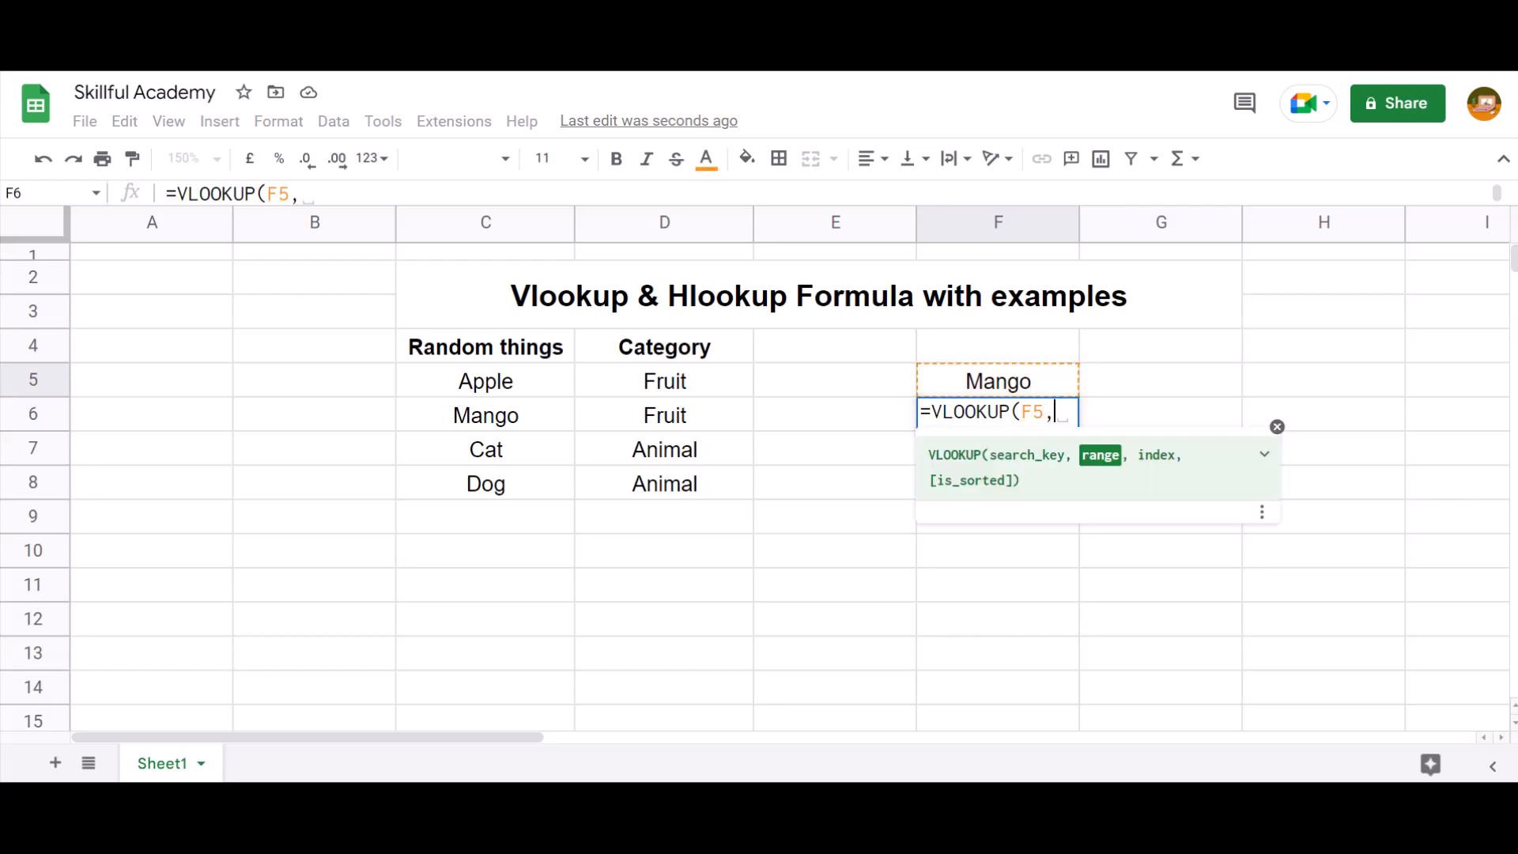
# Set the VLOOKUP range to C4:D8, covering the whole table including its headers
pyautogui.press('Left')
pyautogui.press('Left')
pyautogui.press('Left')
pyautogui.press('Up')
pyautogui.press('Up')
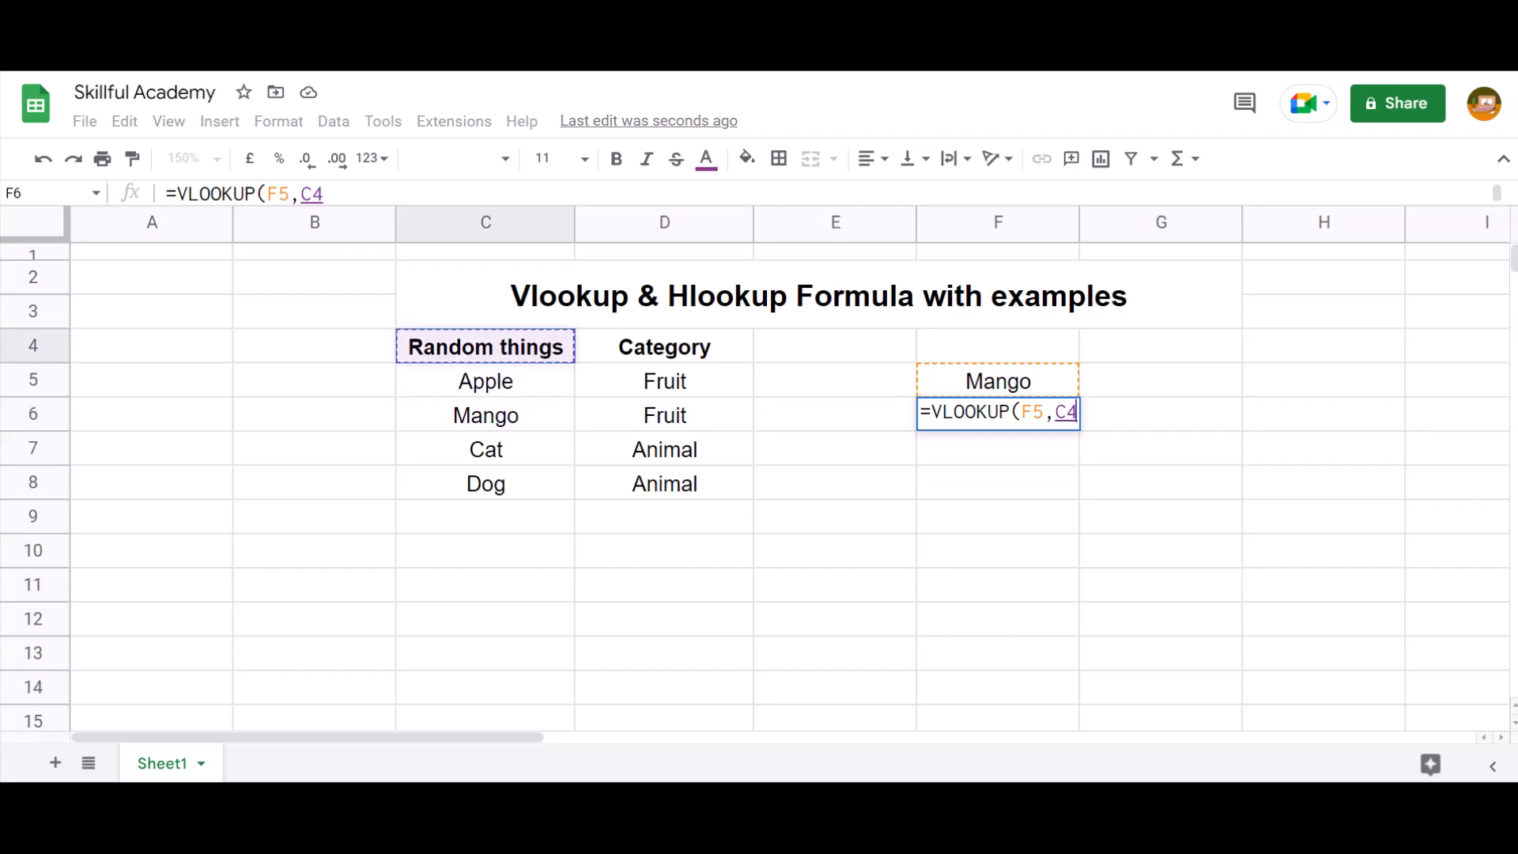
pyautogui.hotkey('ctrl', 'shift', 'Right')
pyautogui.hotkey('ctrl', 'shift', 'Down')
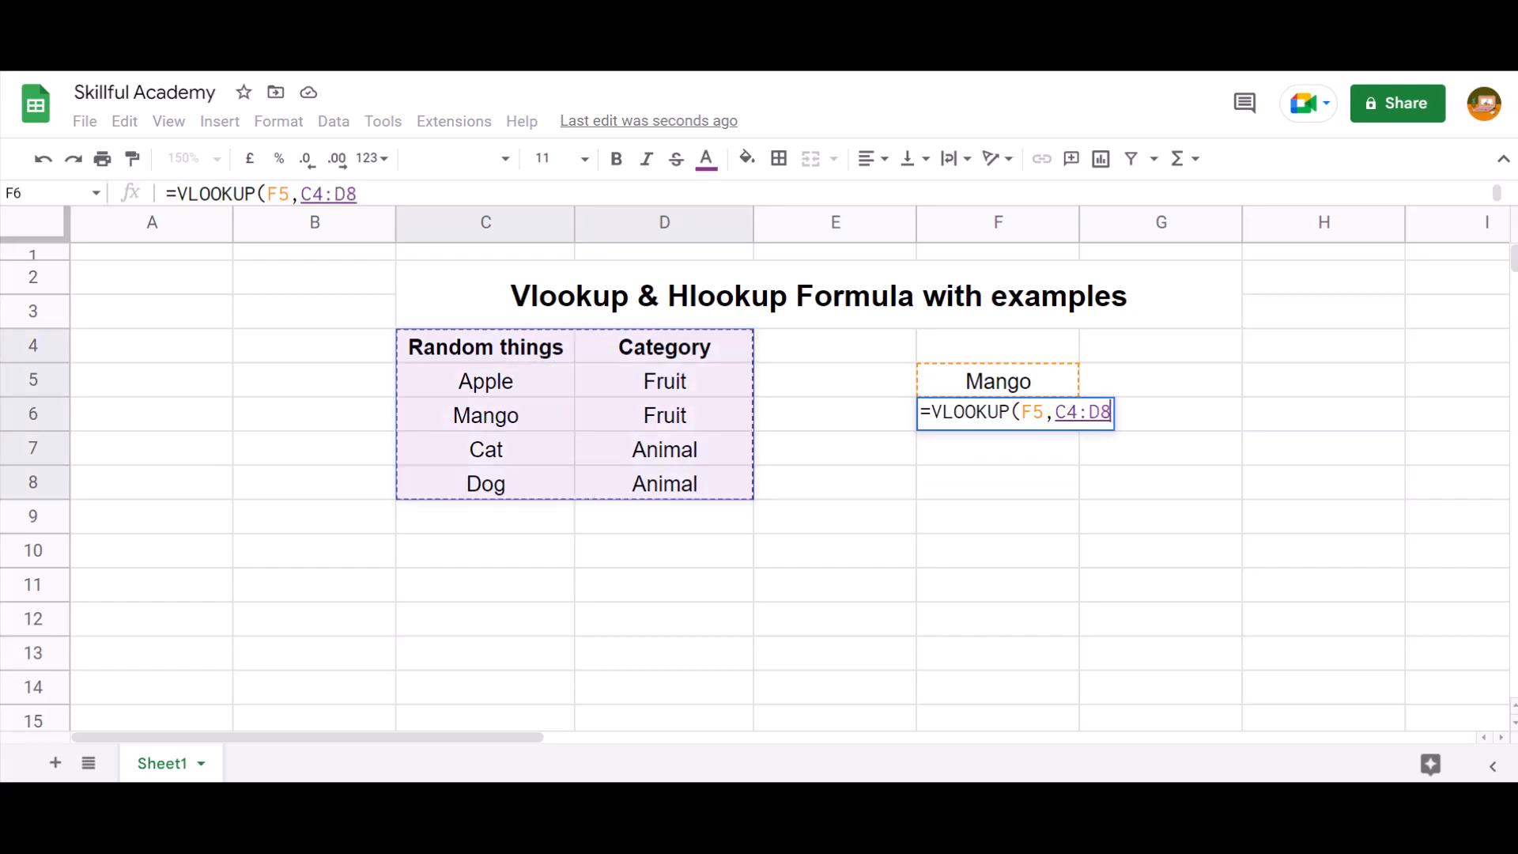
pyautogui.write(',')
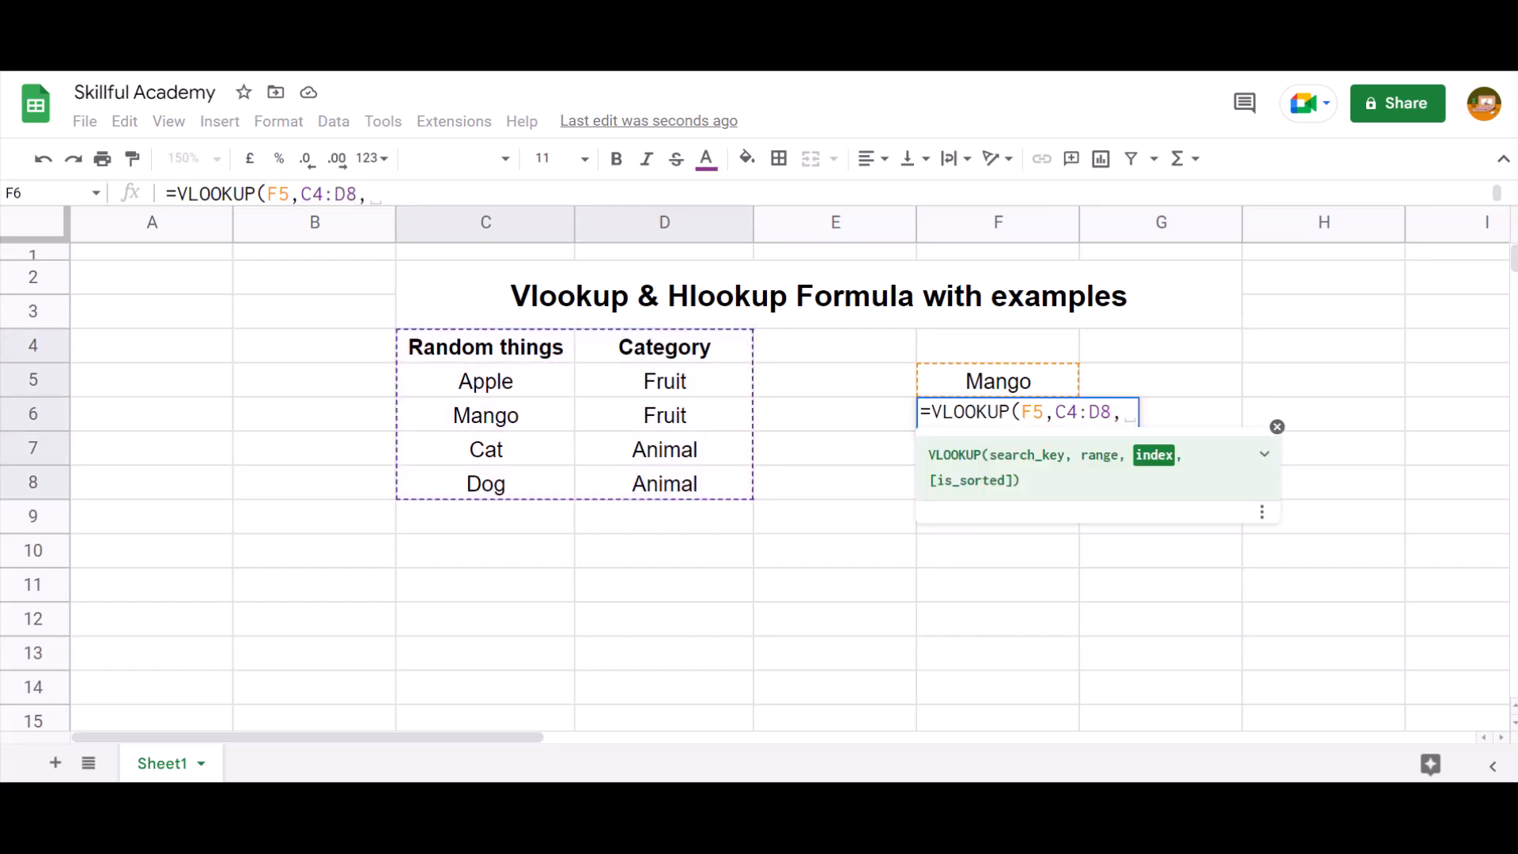
pyautogui.write('2')
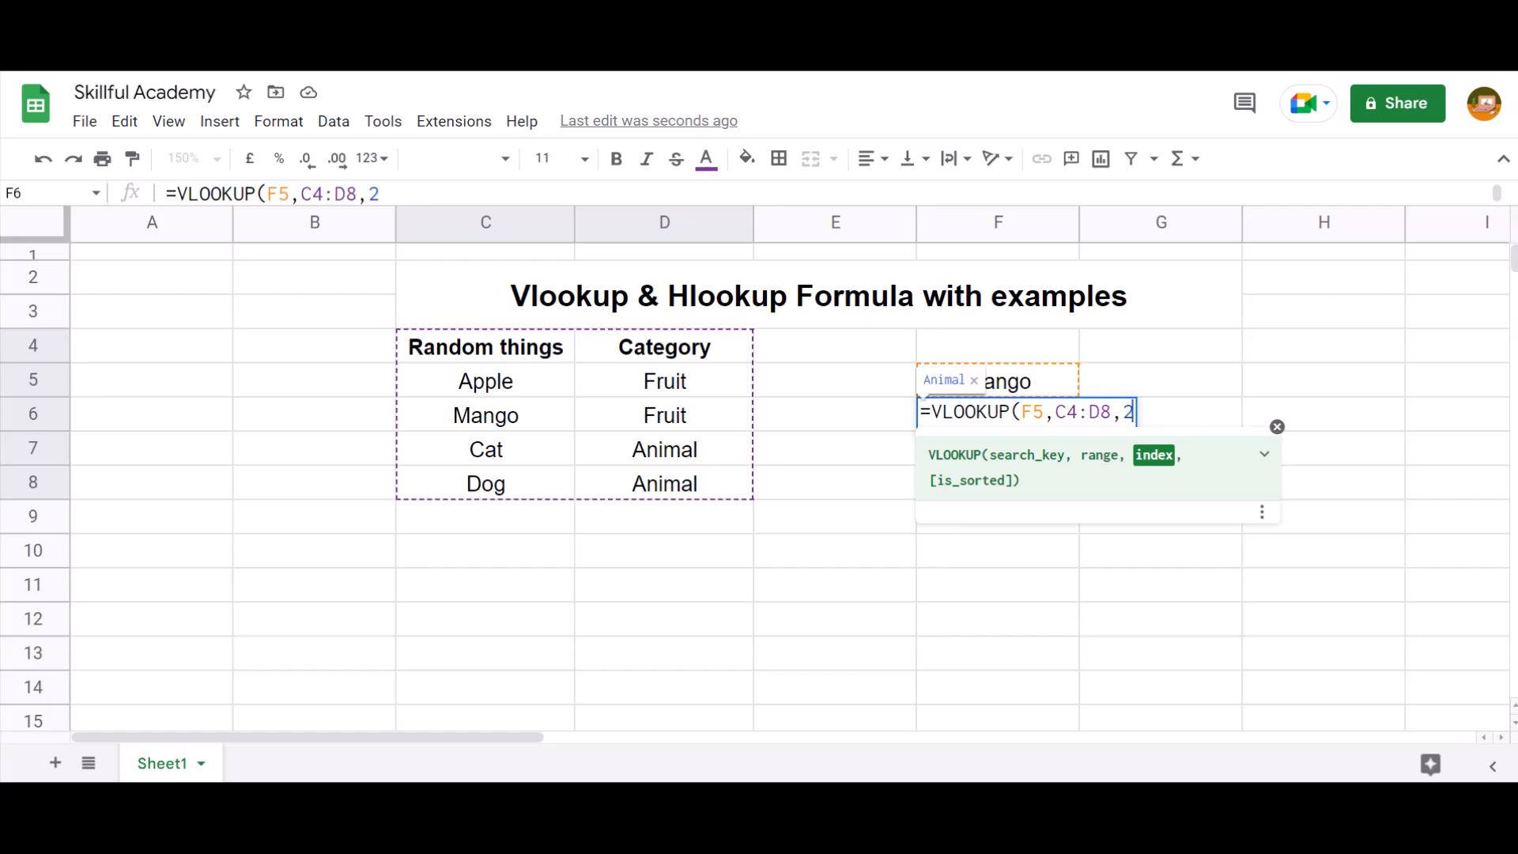
pyautogui.write(',false')
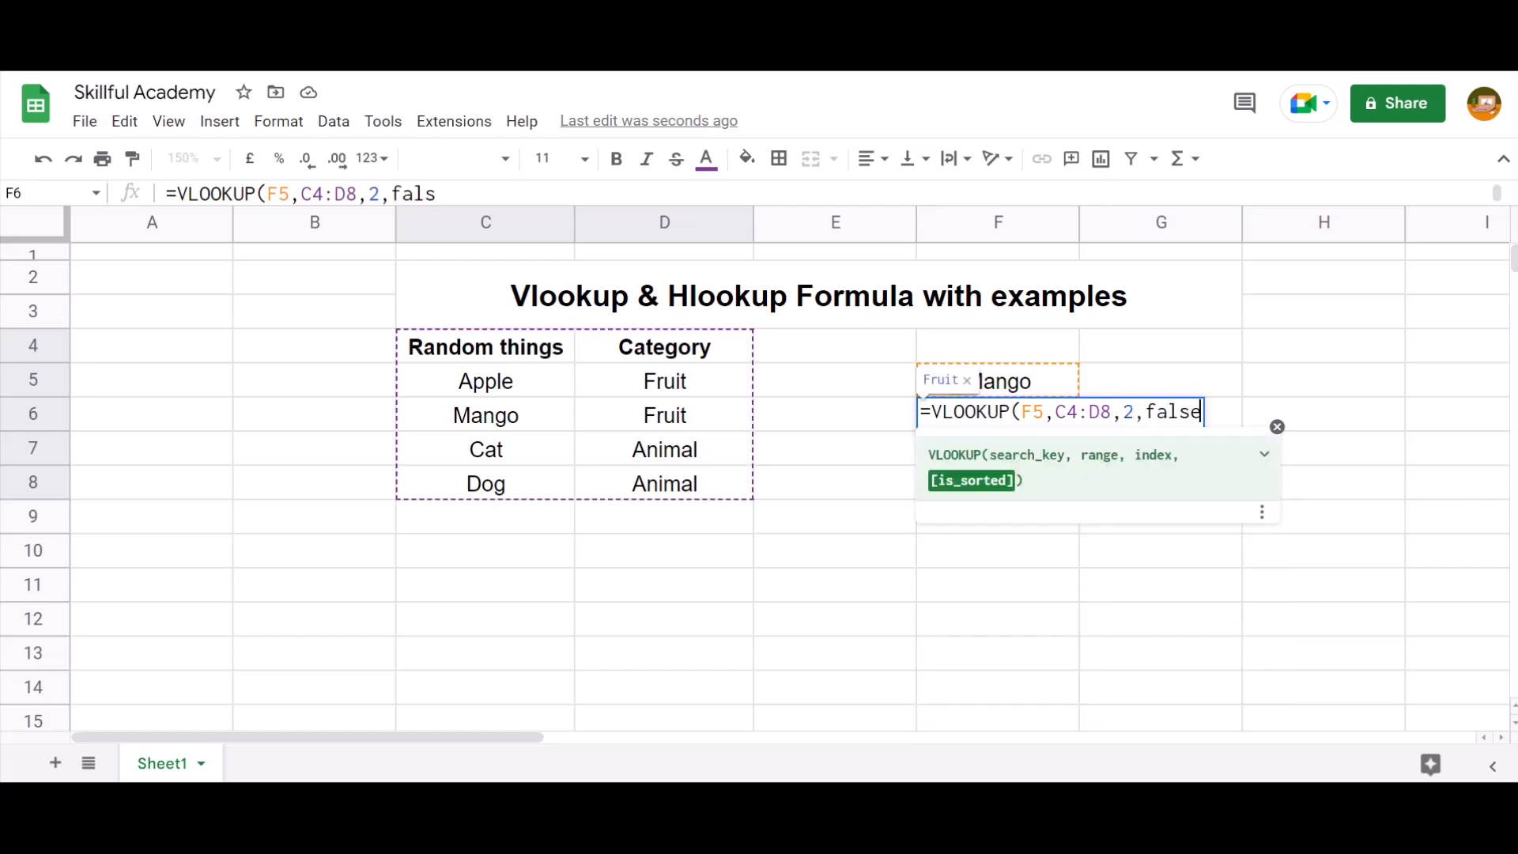
pyautogui.write(')')
# Review the search key, range, index and is_sorted arguments of the VLOOKUP formula in F6
pyautogui.press('Left')
pyautogui.press('Left')
pyautogui.press('Left')
pyautogui.press('Left')
pyautogui.press('Left')
pyautogui.press('Left')
pyautogui.press('Left')
pyautogui.press('Left')
pyautogui.press('Left')
pyautogui.press('Left')
pyautogui.press('Left')
pyautogui.press('Left')
pyautogui.press('Left')
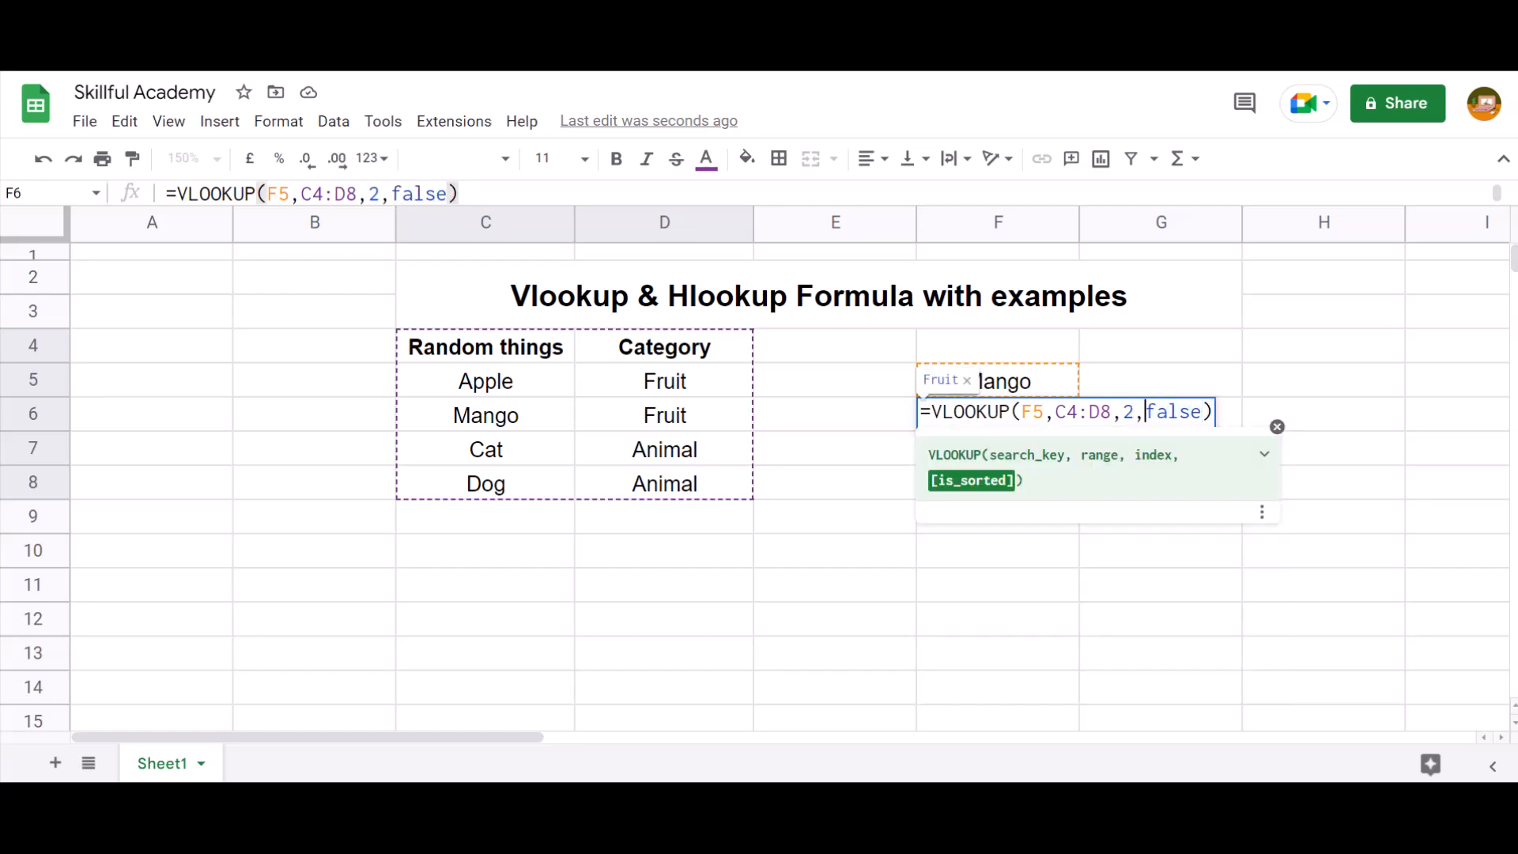
pyautogui.press('Left')
pyautogui.press('Left')
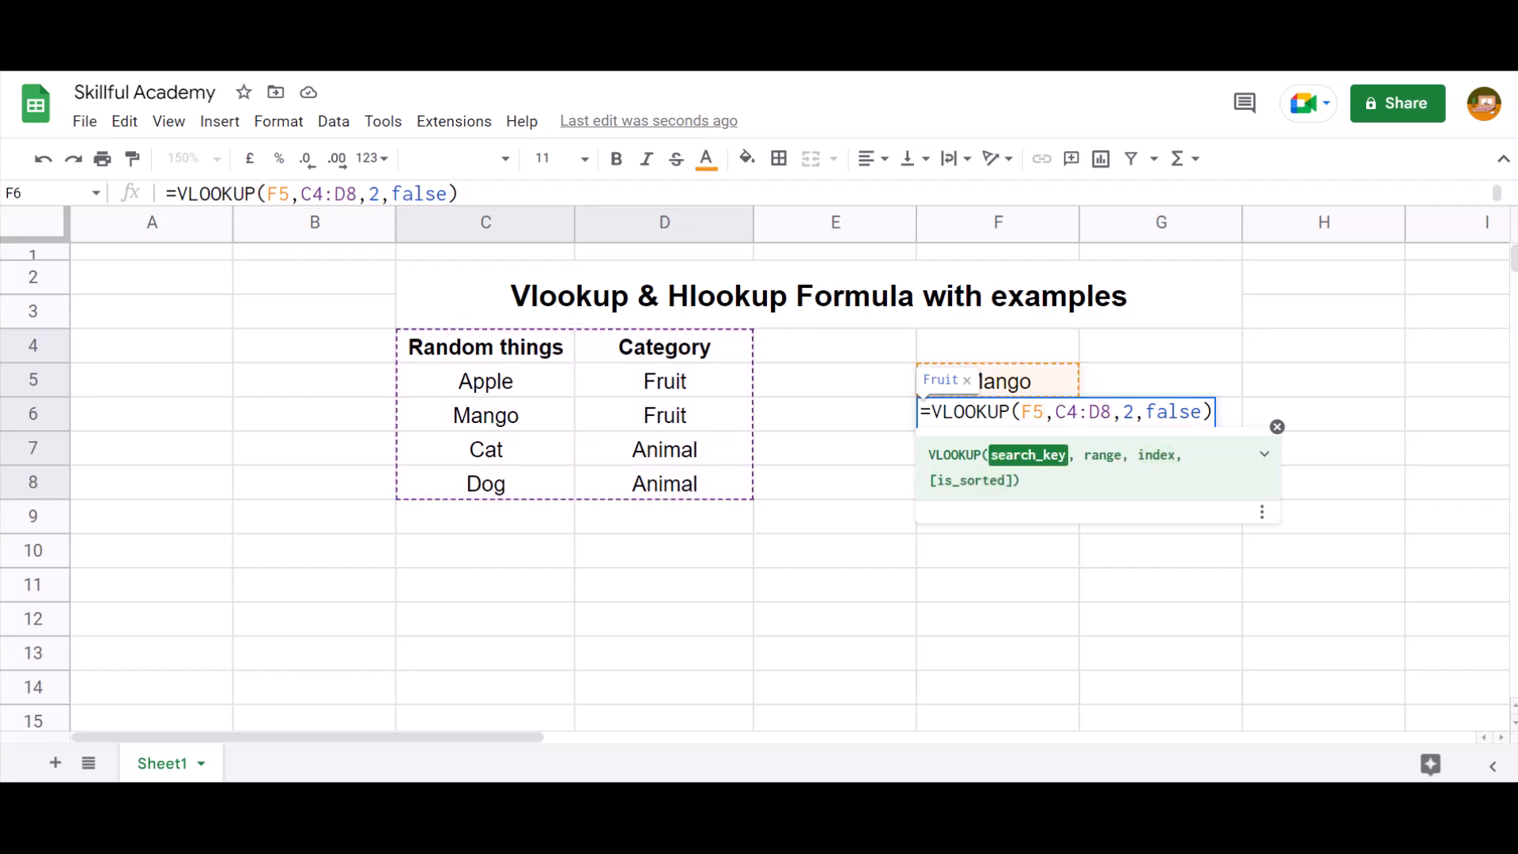
pyautogui.press('Right')
pyautogui.press('Right')
pyautogui.press('Right')
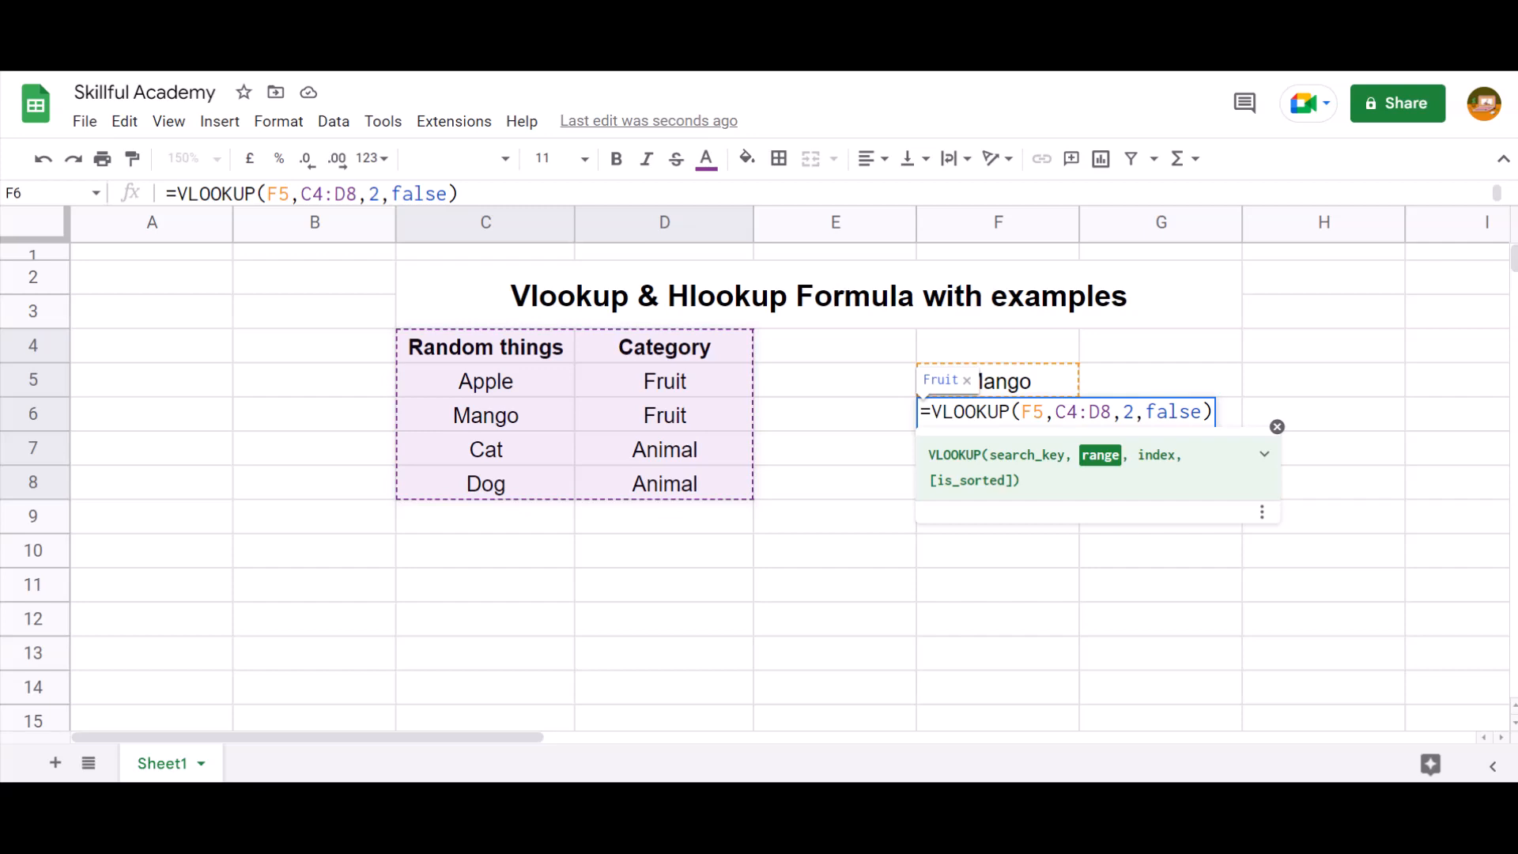
pyautogui.press('Right')
pyautogui.press('Right')
pyautogui.press('Right')
pyautogui.press('Right')
pyautogui.press('Right')
pyautogui.press('Left')
pyautogui.press('Left')
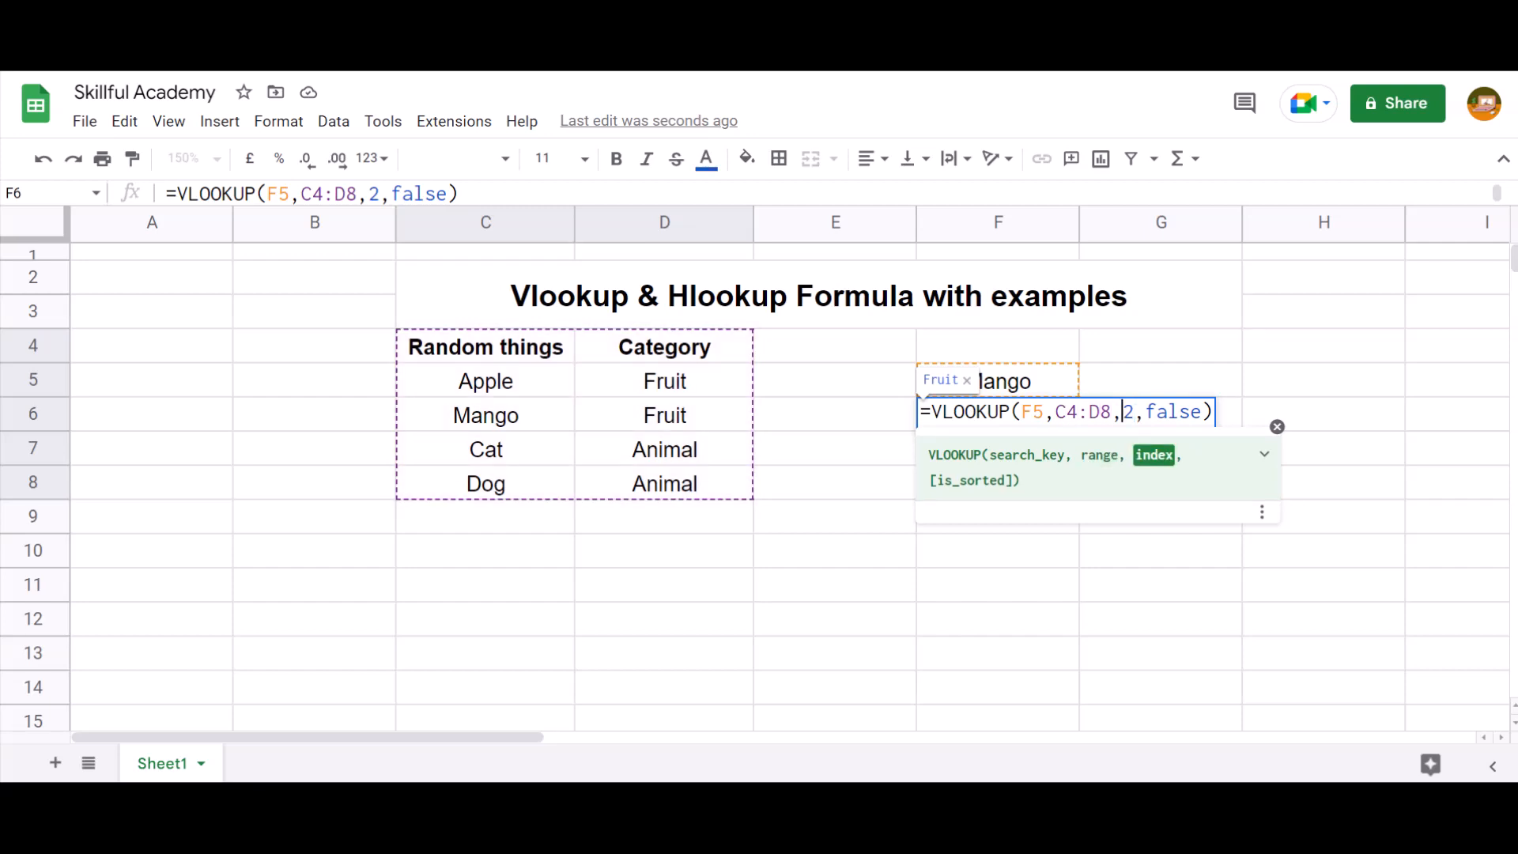
pyautogui.press('Left')
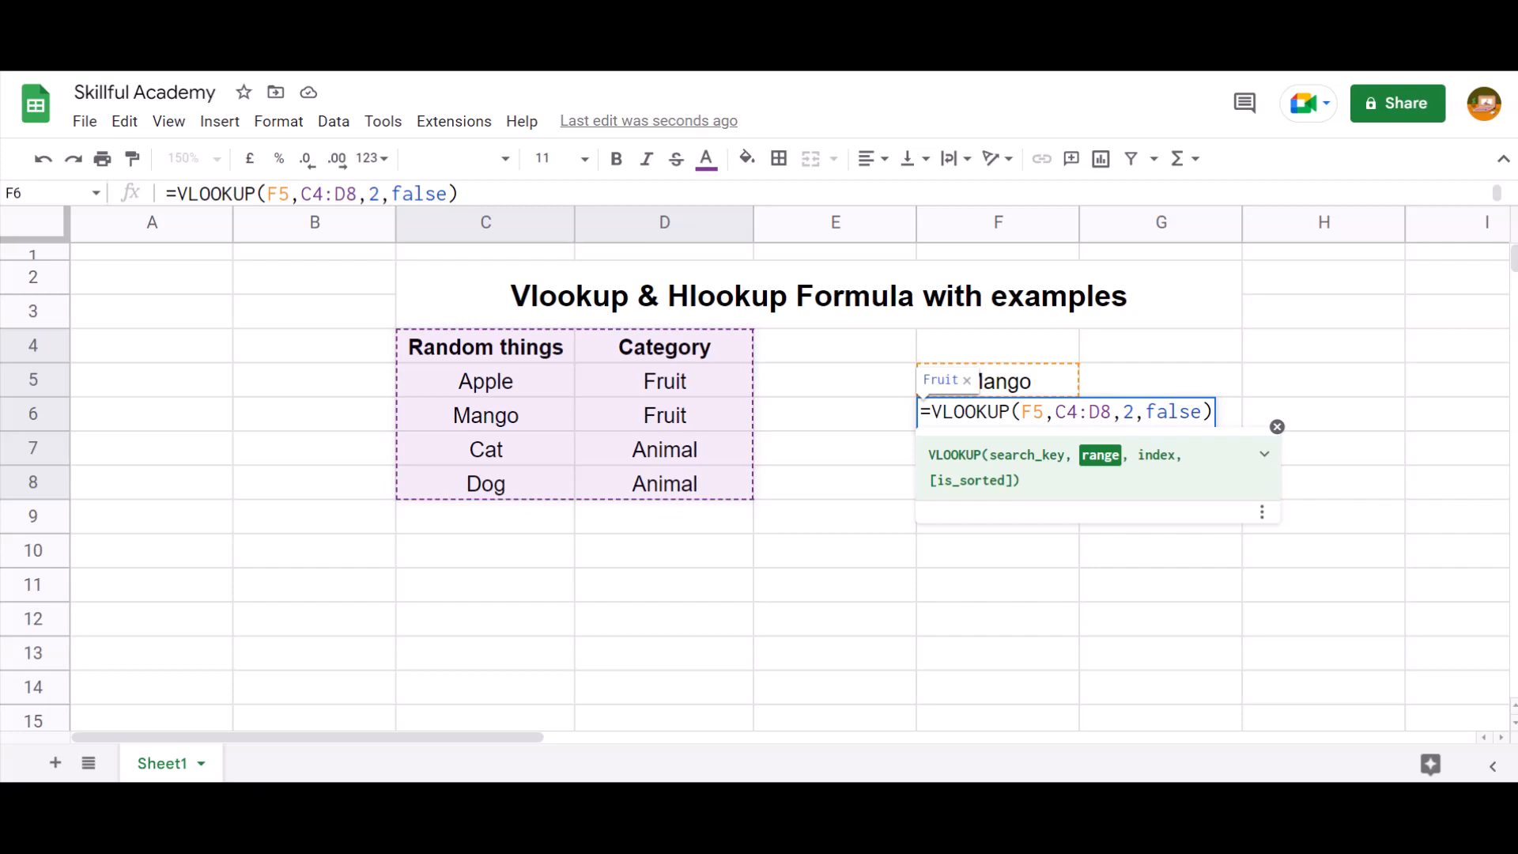
pyautogui.press('Right')
pyautogui.press('Right')
pyautogui.press('Right')
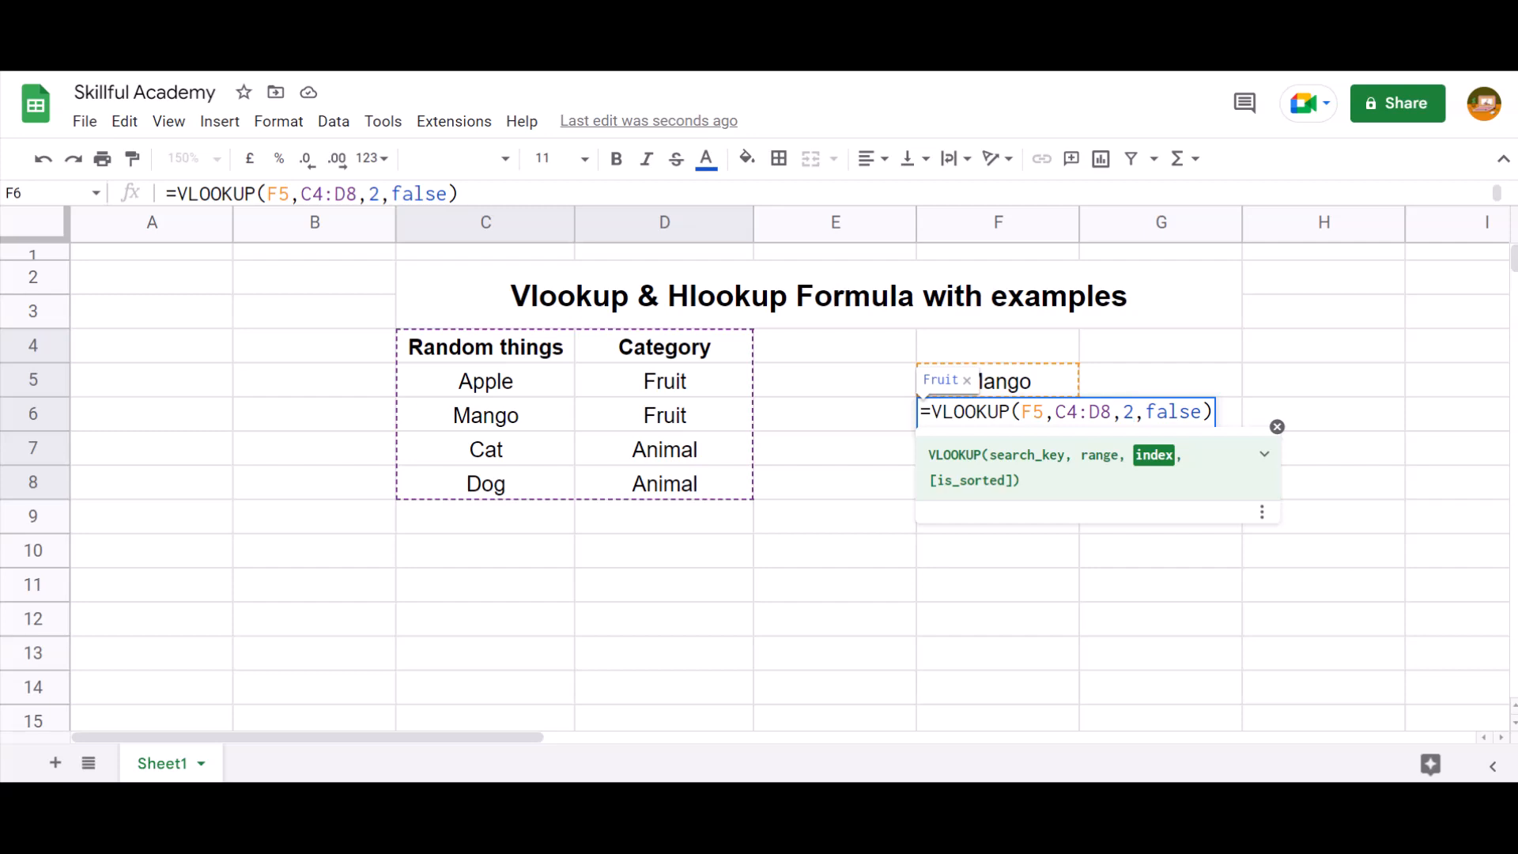
pyautogui.press('Right')
pyautogui.press('Left')
pyautogui.press('Right')
pyautogui.press('Right')
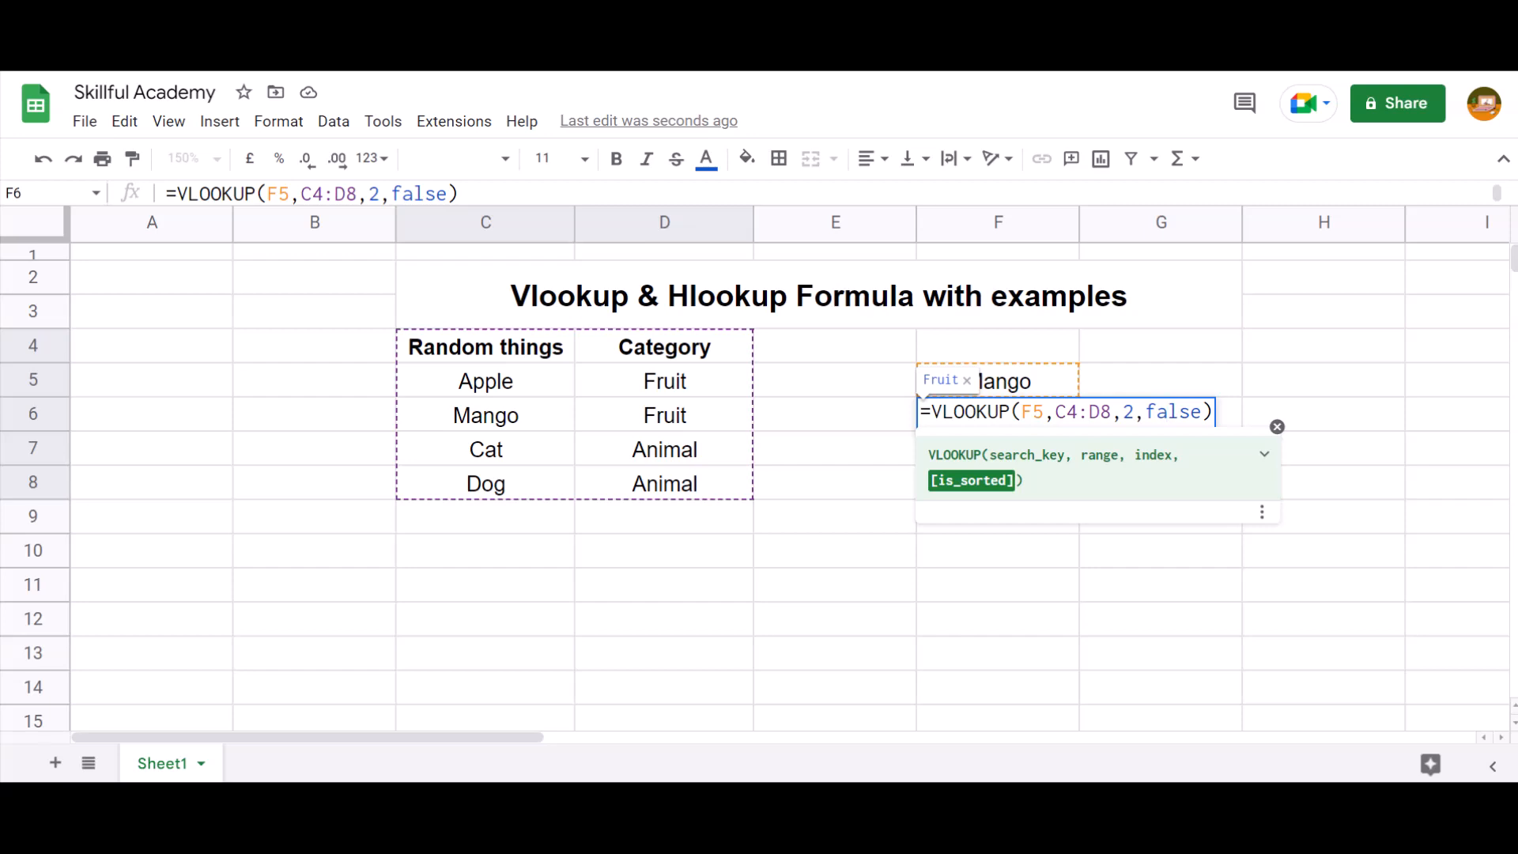
pyautogui.click(1179, 411)
pyautogui.click(1201, 411)
# Commit the formula =VLOOKUP(F5,C4:D8,2,false) in F6 and centre-align the cell
pyautogui.write(')')
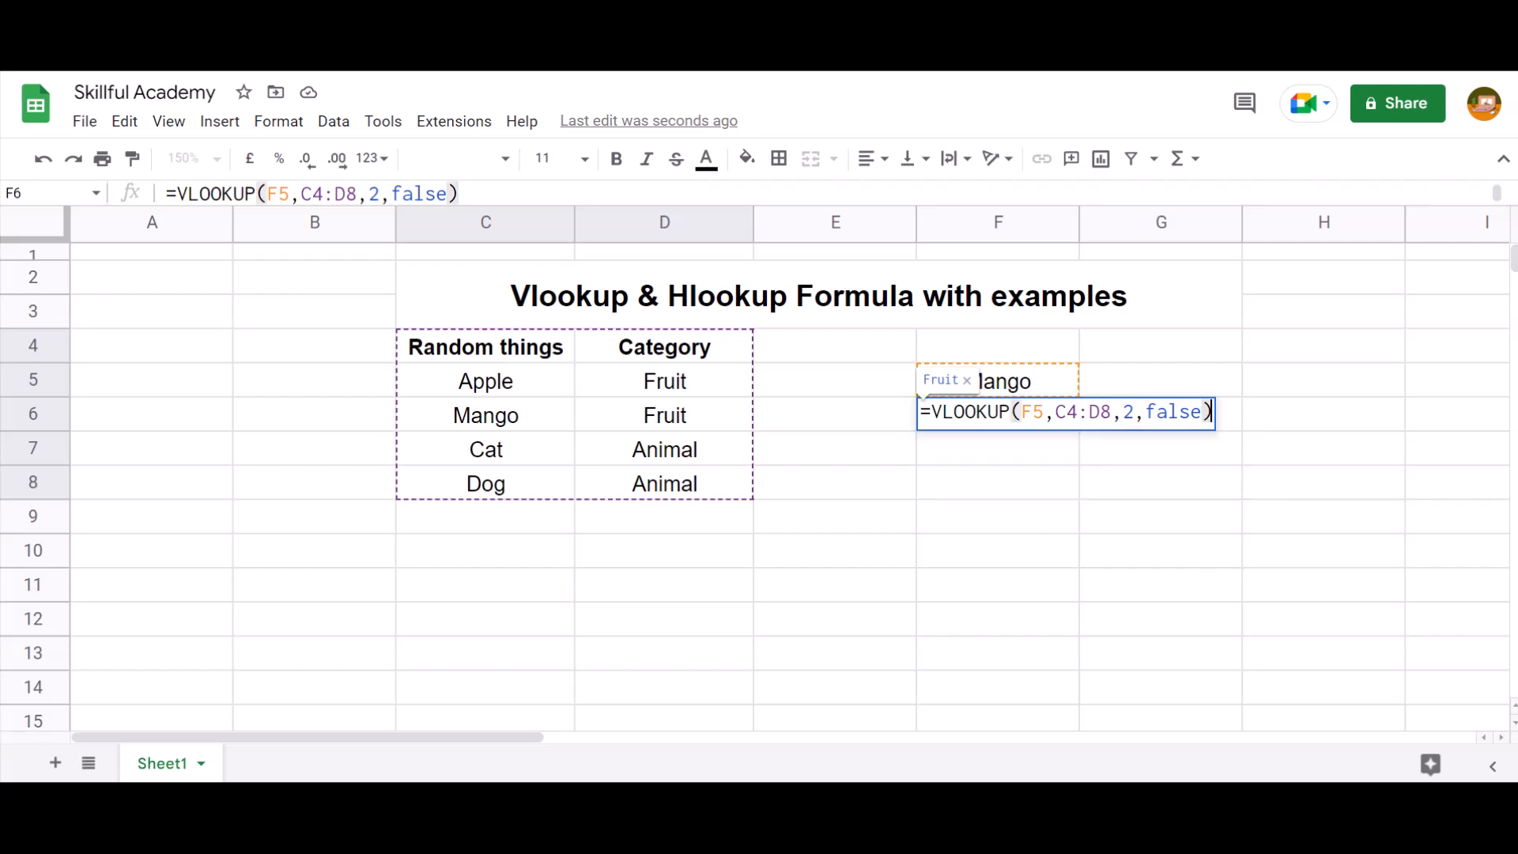
pyautogui.press('Return')
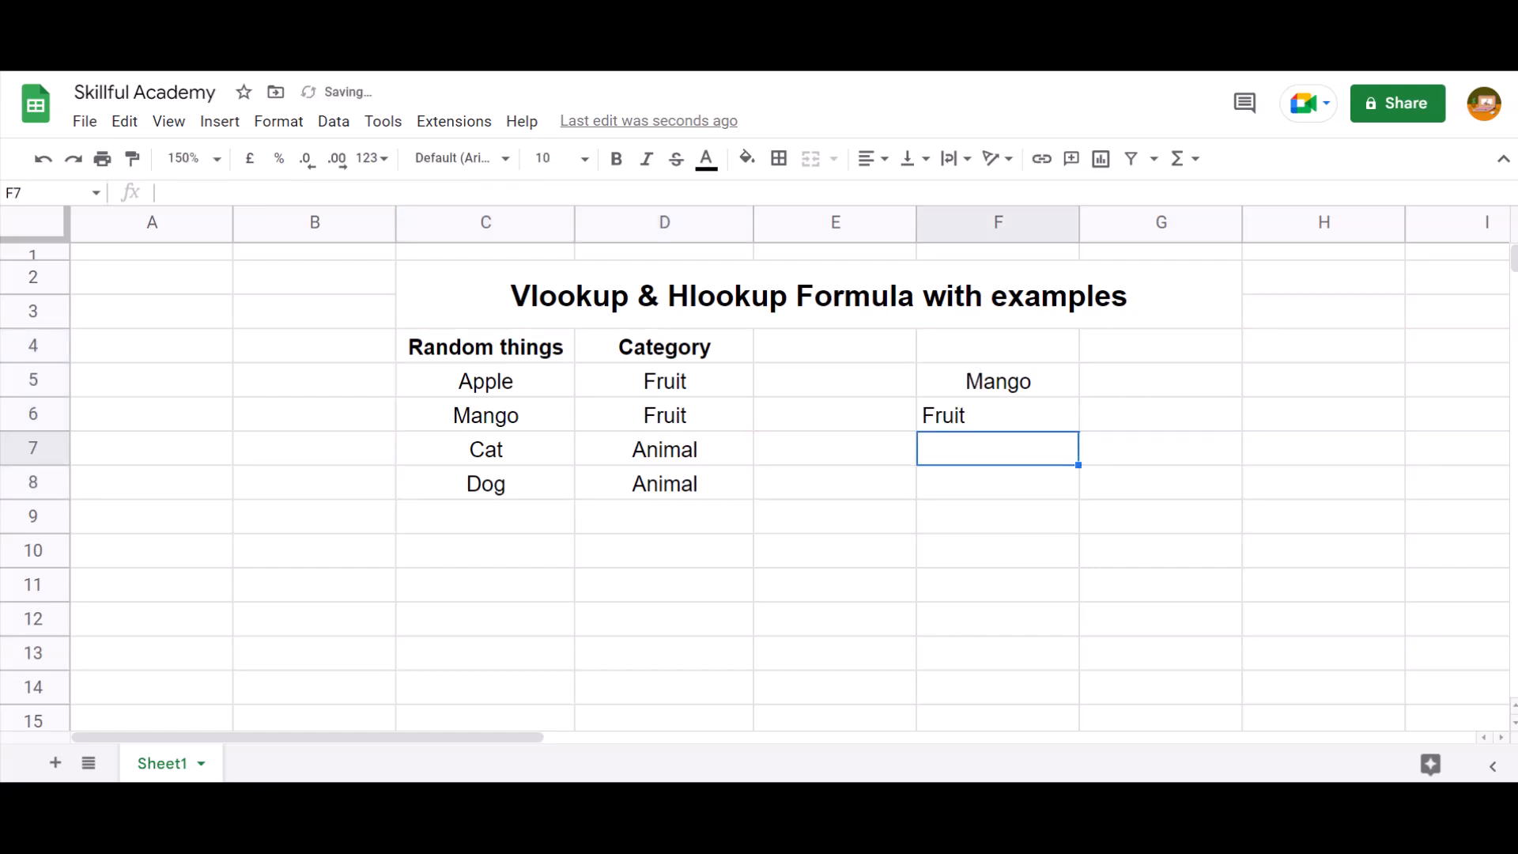
pyautogui.press('Up')
pyautogui.hotkey('ctrl', 'shift', 'e')
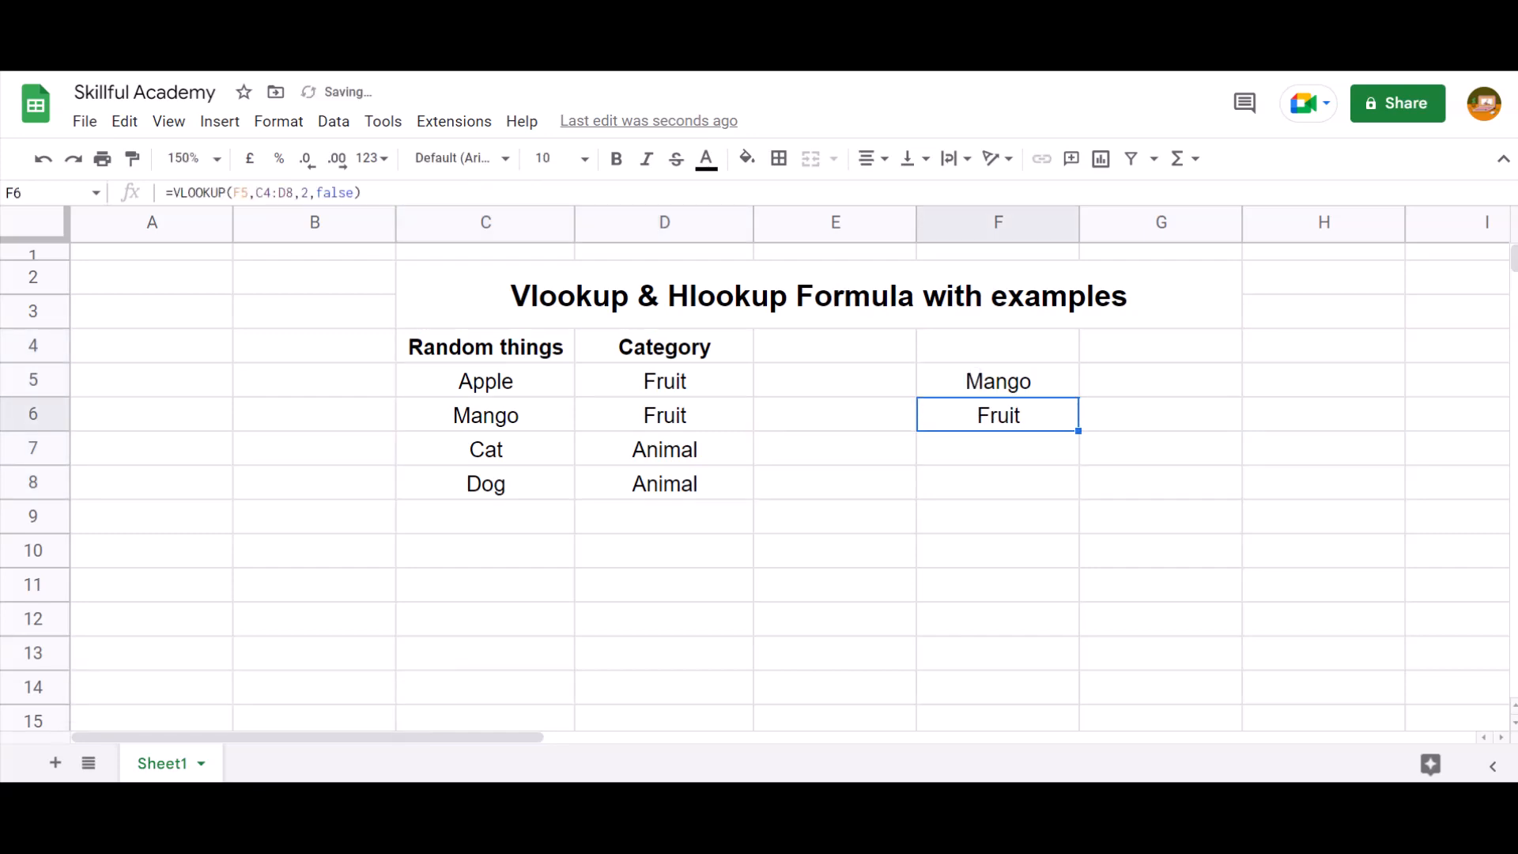
pyautogui.press('Up')
pyautogui.press('Down')
pyautogui.press('Up')
pyautogui.press('Down')
pyautogui.press('Up')
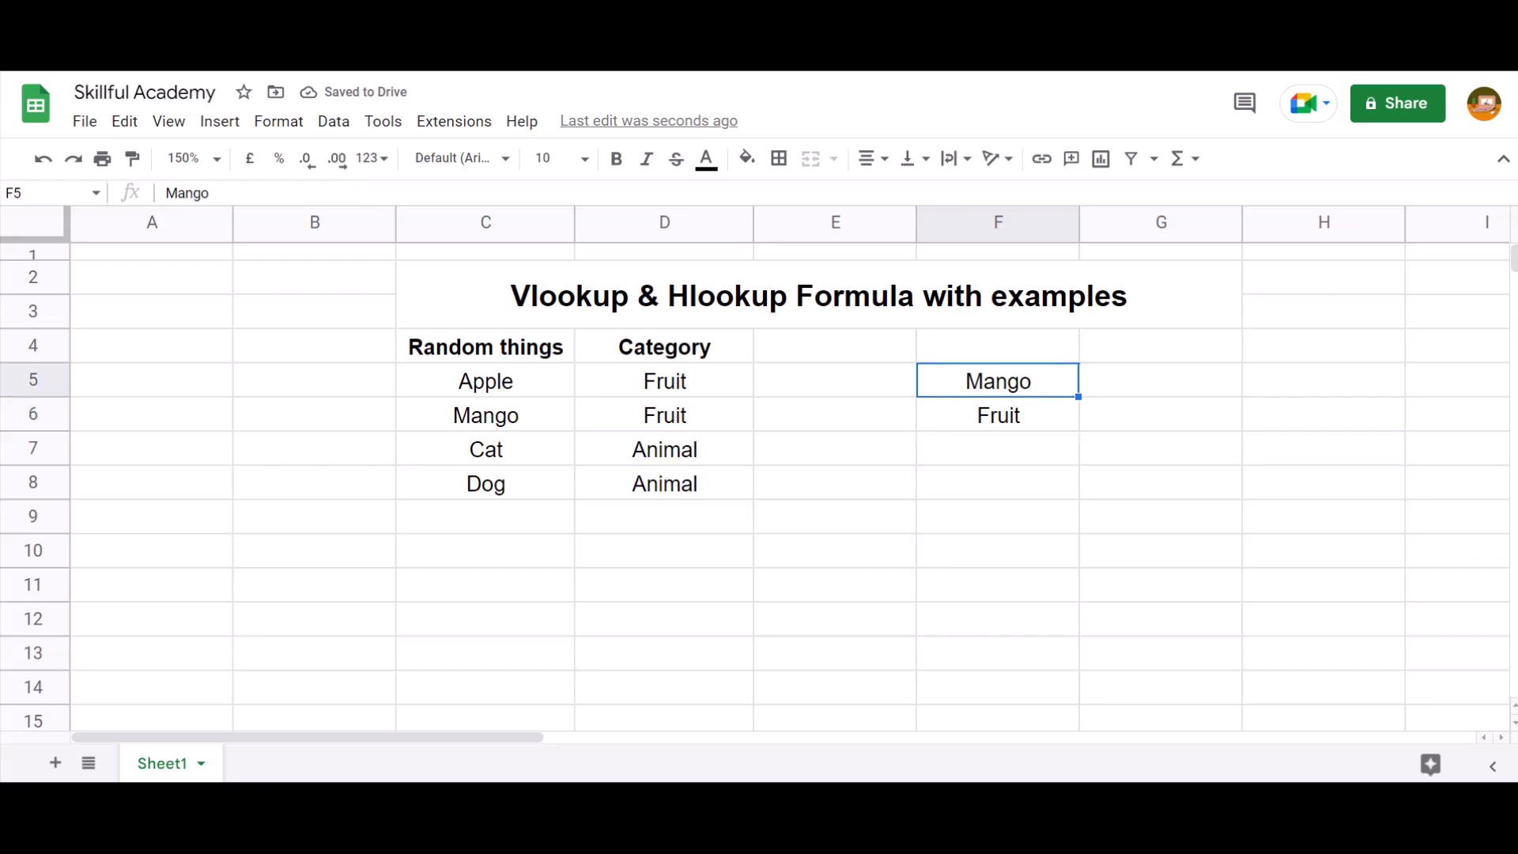
# Copy Cat from C7 and paste it into F5 as the new VLOOKUP search key
pyautogui.press('Left')
pyautogui.press('Left')
pyautogui.press('Left')
pyautogui.press('Down')
pyautogui.press('Down')
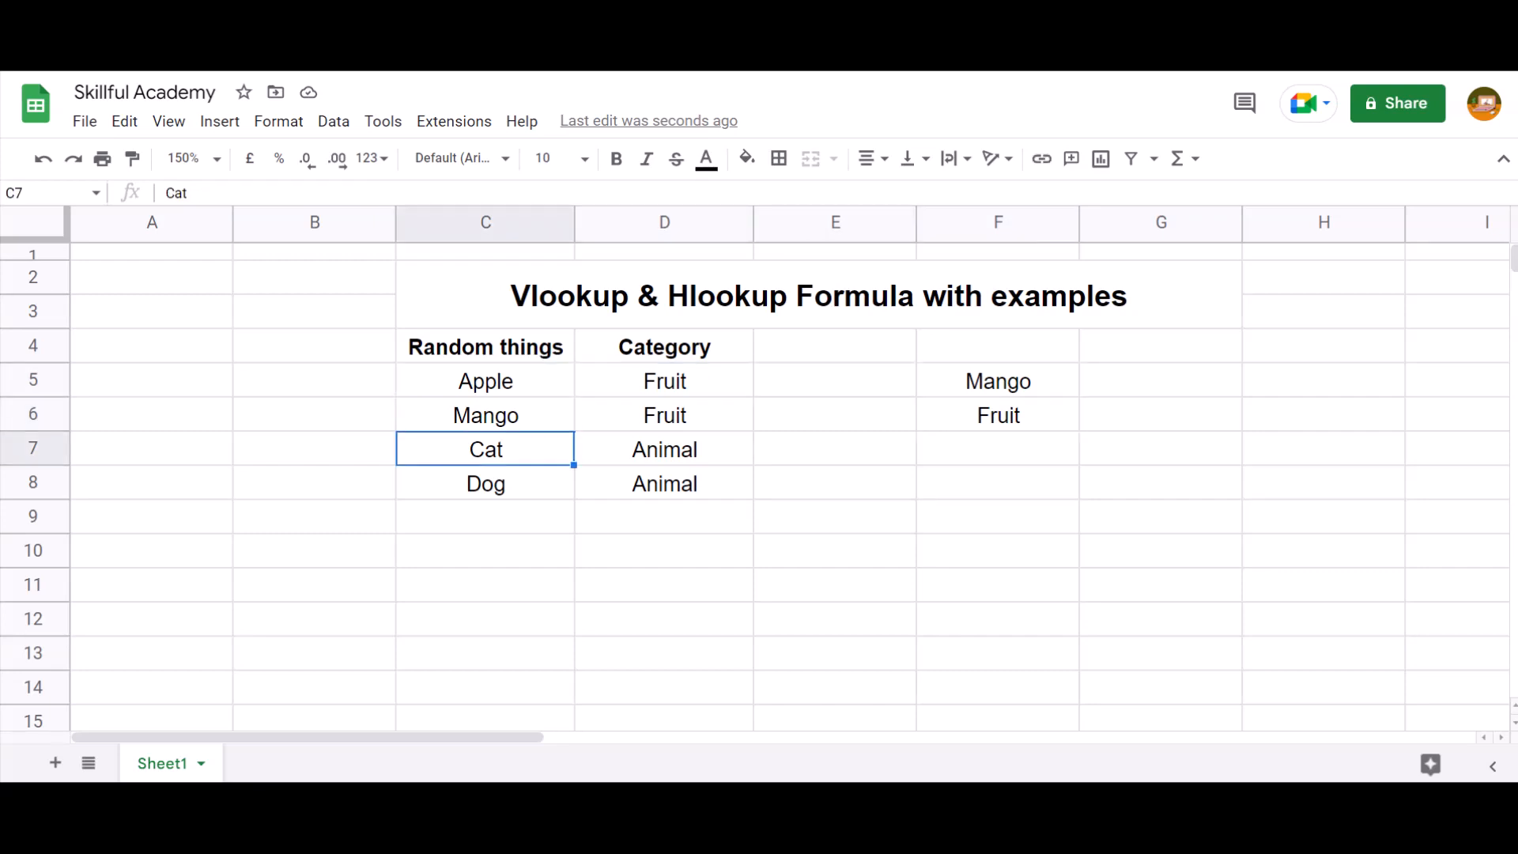
pyautogui.hotkey('ctrl', 'c')
pyautogui.press('Right')
pyautogui.press('Right')
pyautogui.press('Right')
pyautogui.press('Up')
pyautogui.press('Up')
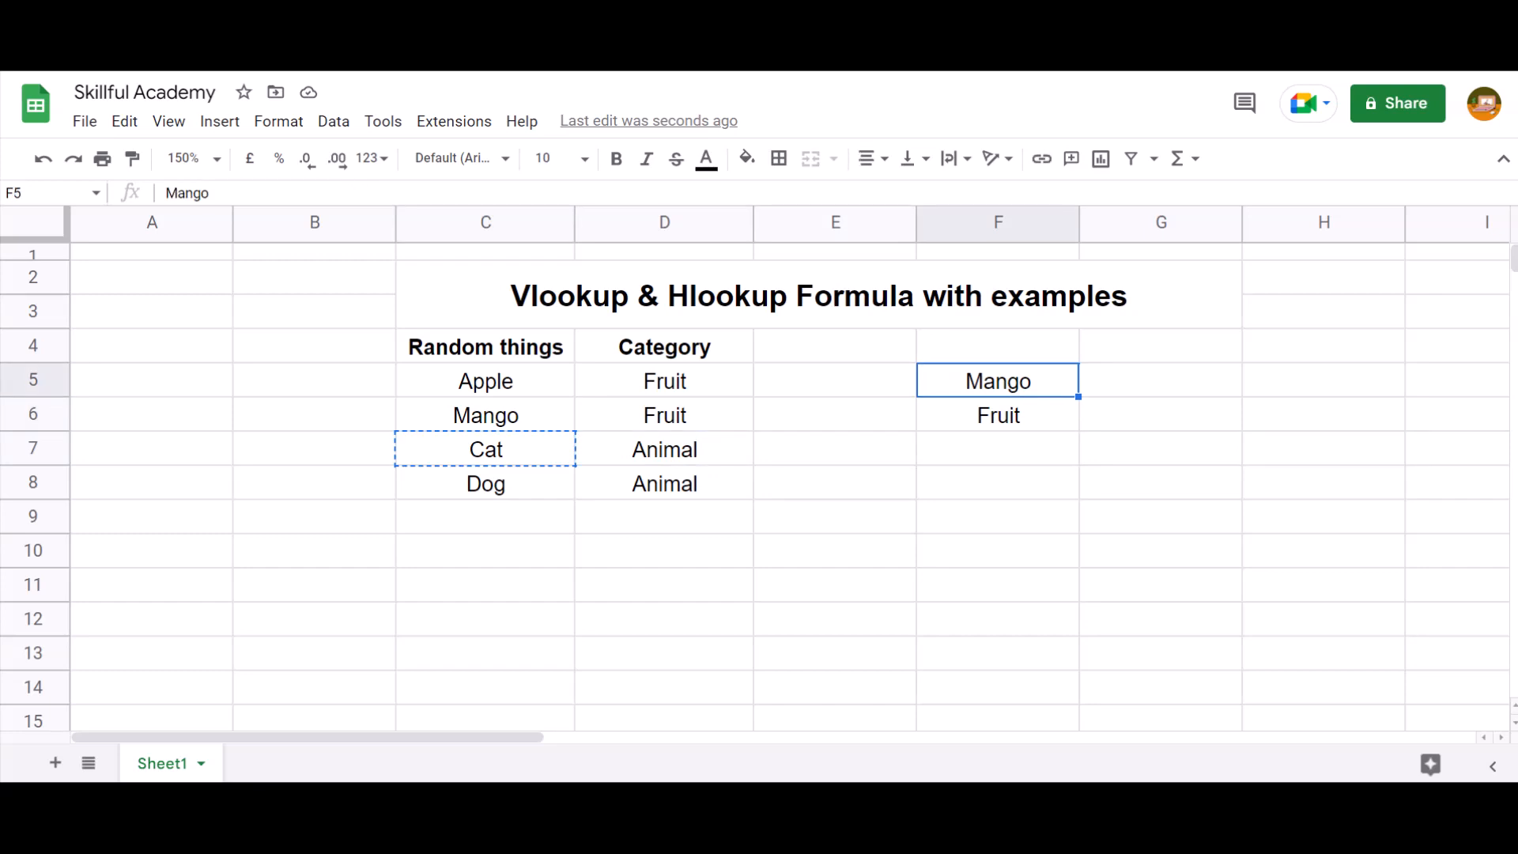
pyautogui.hotkey('ctrl', 'v')
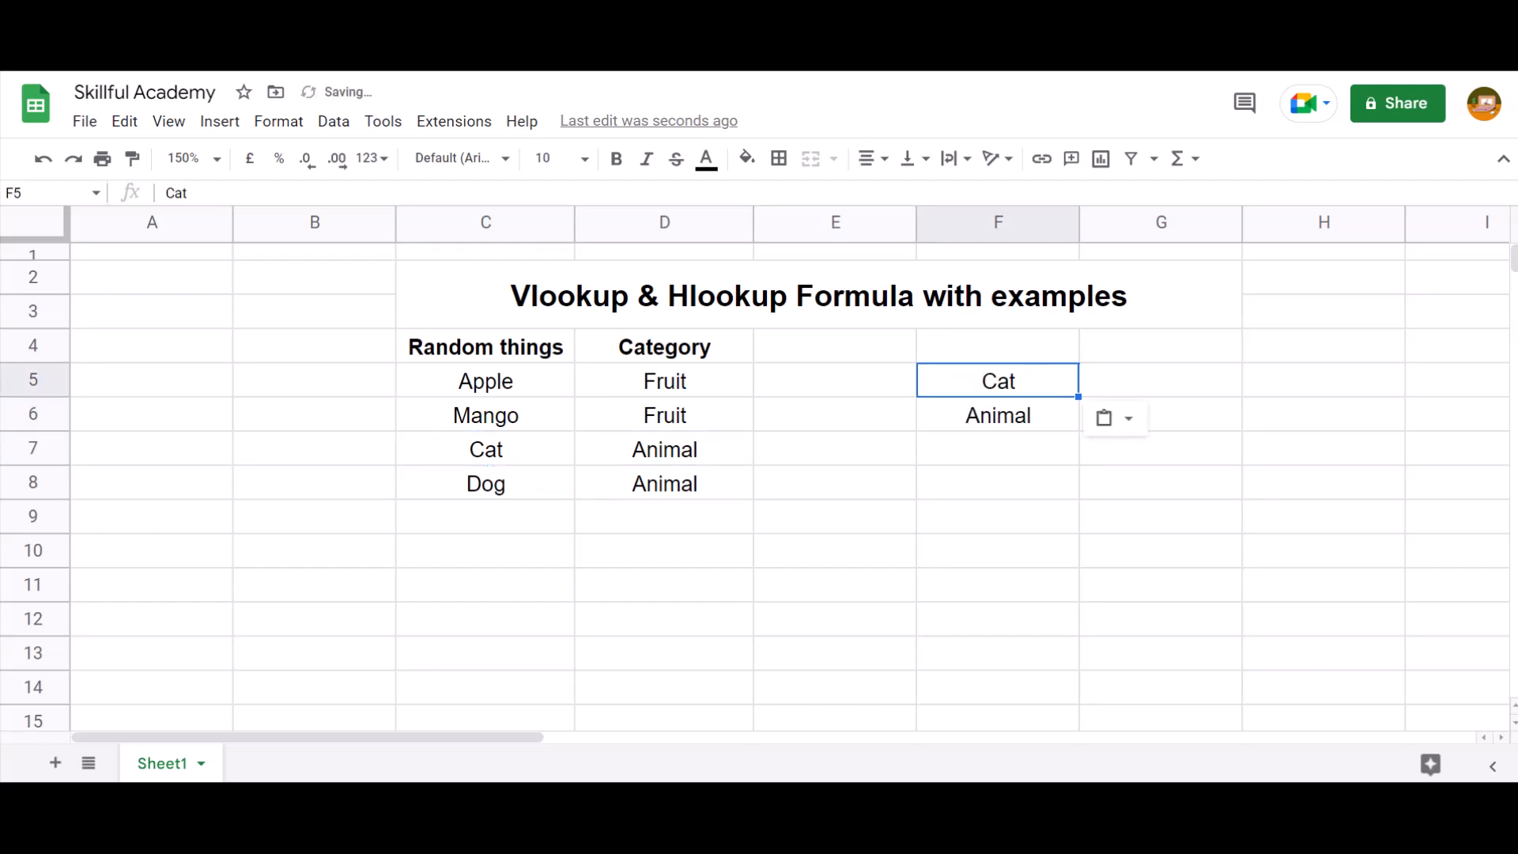
# Check the VLOOKUP formula and its result in F6 against the search key in F5 and the table
pyautogui.press('Down')
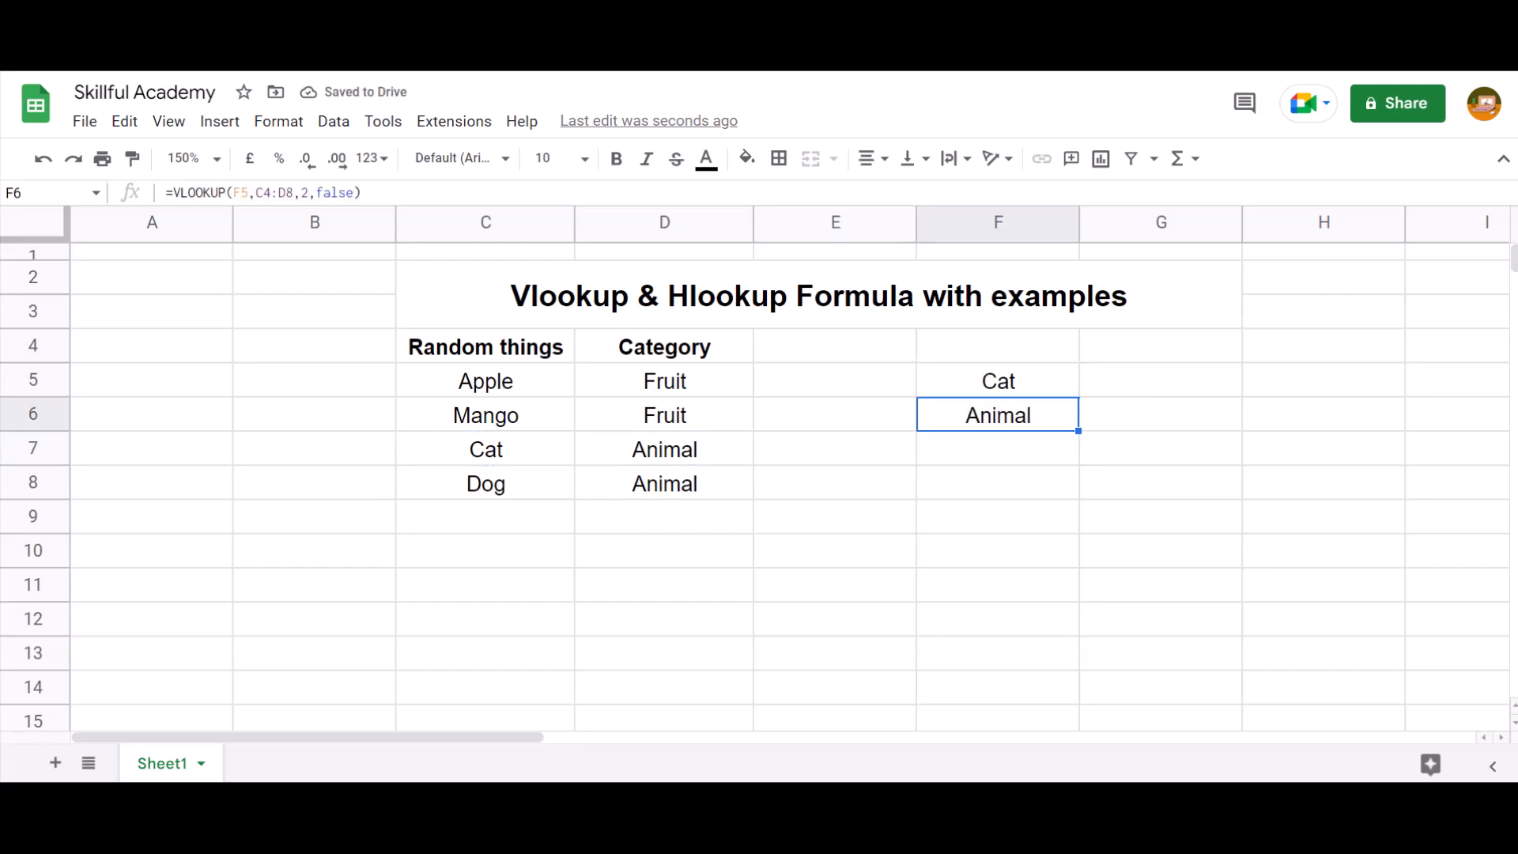
pyautogui.press('Up')
pyautogui.press('Down')
pyautogui.press('Up')
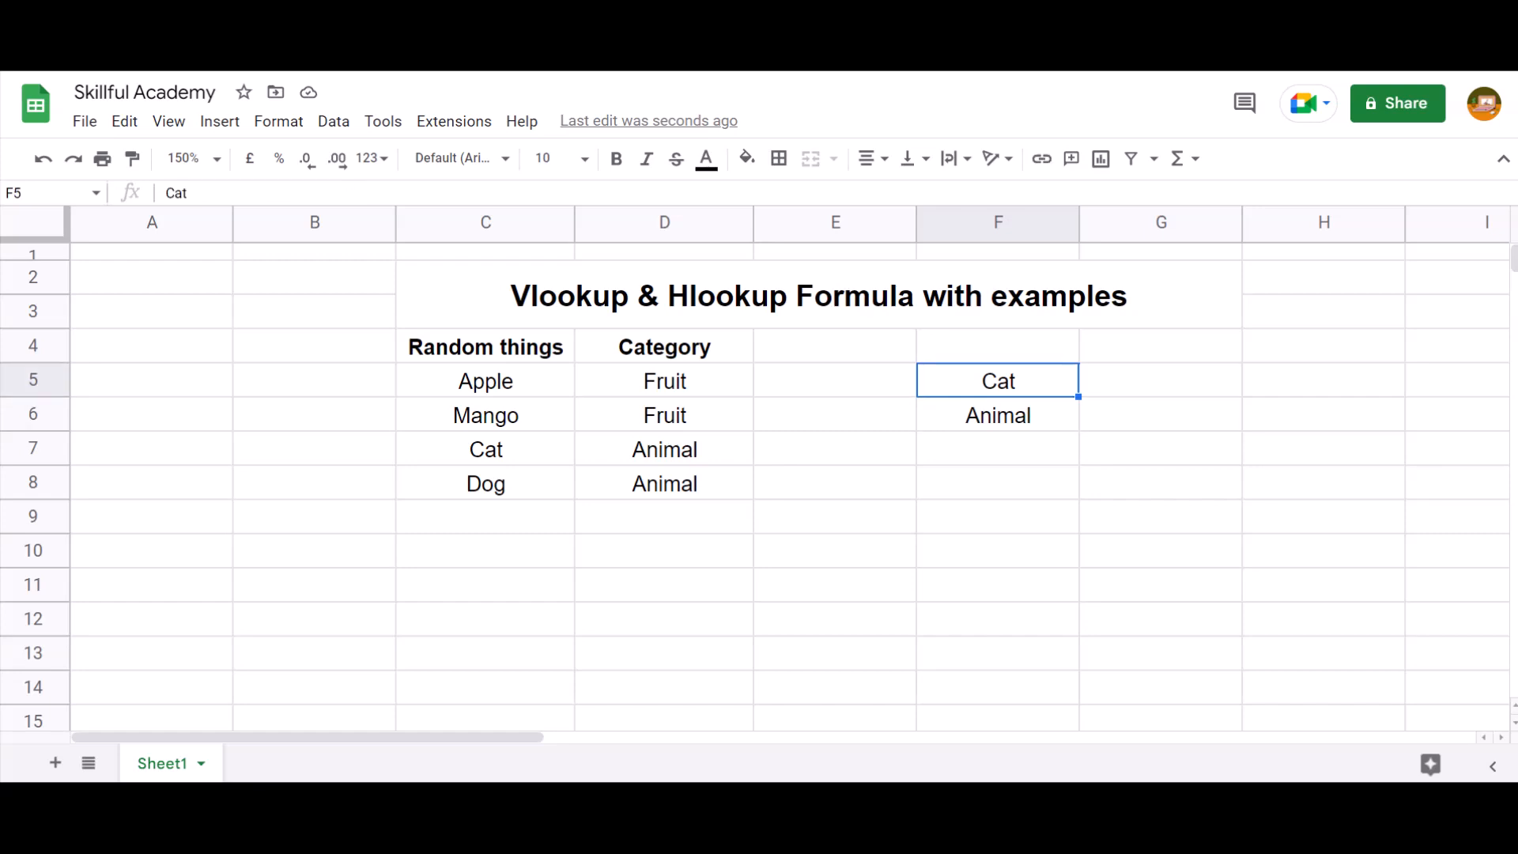
pyautogui.press('Down')
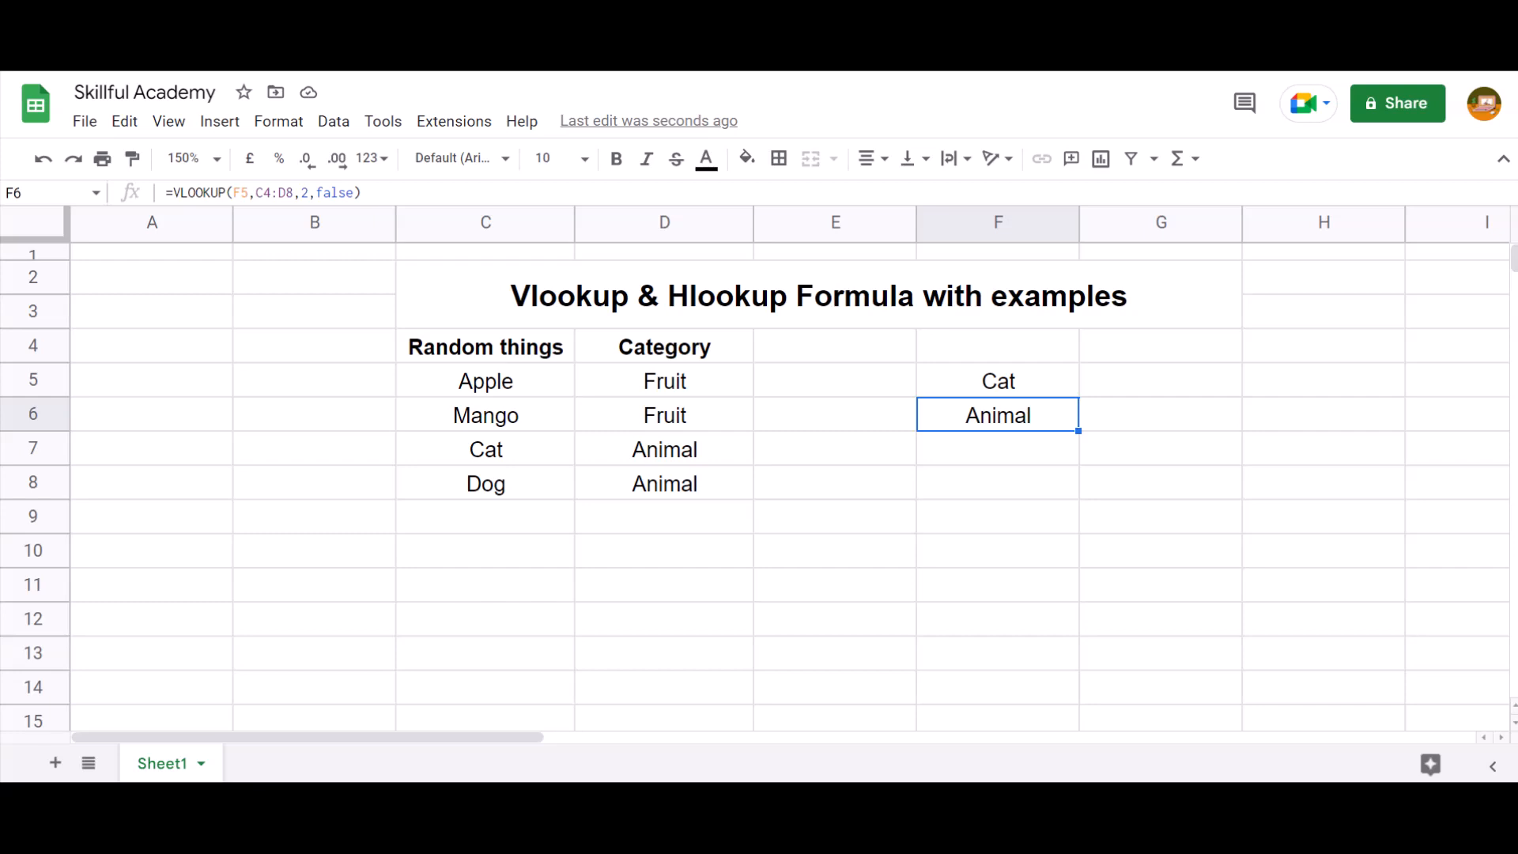
pyautogui.press('Up')
pyautogui.press('Up')
pyautogui.press('Down')
pyautogui.press('Down')
pyautogui.press('Left')
pyautogui.press('Left')
pyautogui.press('Right')
pyautogui.press('Right')
# Copy the whole things and categories table in C4:D8, including its headers
pyautogui.press('Up')
pyautogui.press('Up')
pyautogui.press('Left')
pyautogui.press('Left')
pyautogui.press('Left')
pyautogui.hotkey('ctrl', 'shift', 'Right')
pyautogui.hotkey('ctrl', 'shift', 'Down')
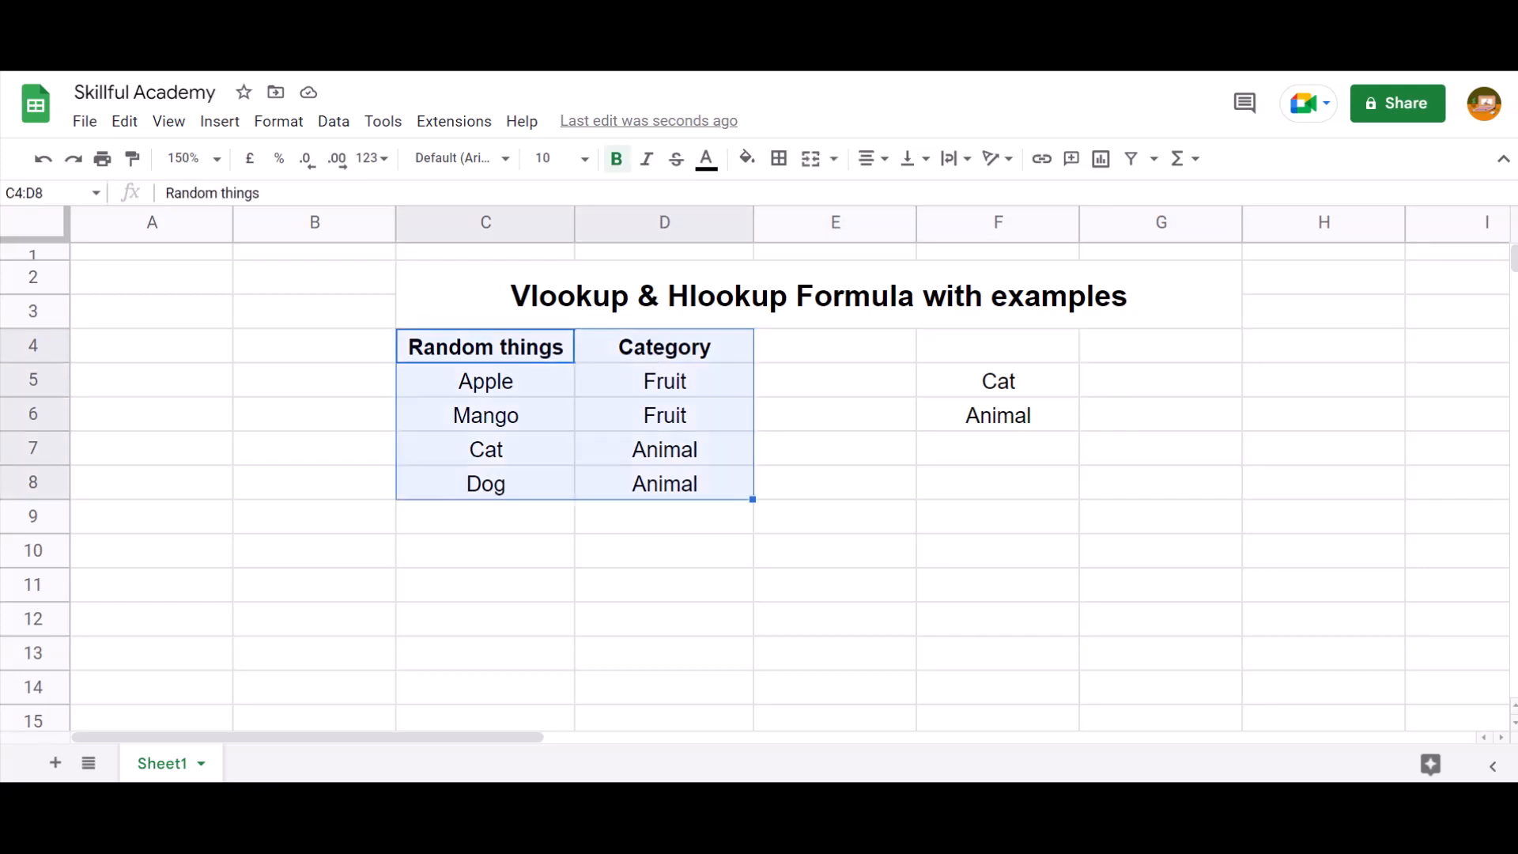
pyautogui.hotkey('ctrl', 'c')
# Paste the copied table transposed at C10 to get a horizontal version of it
pyautogui.click(168, 121)
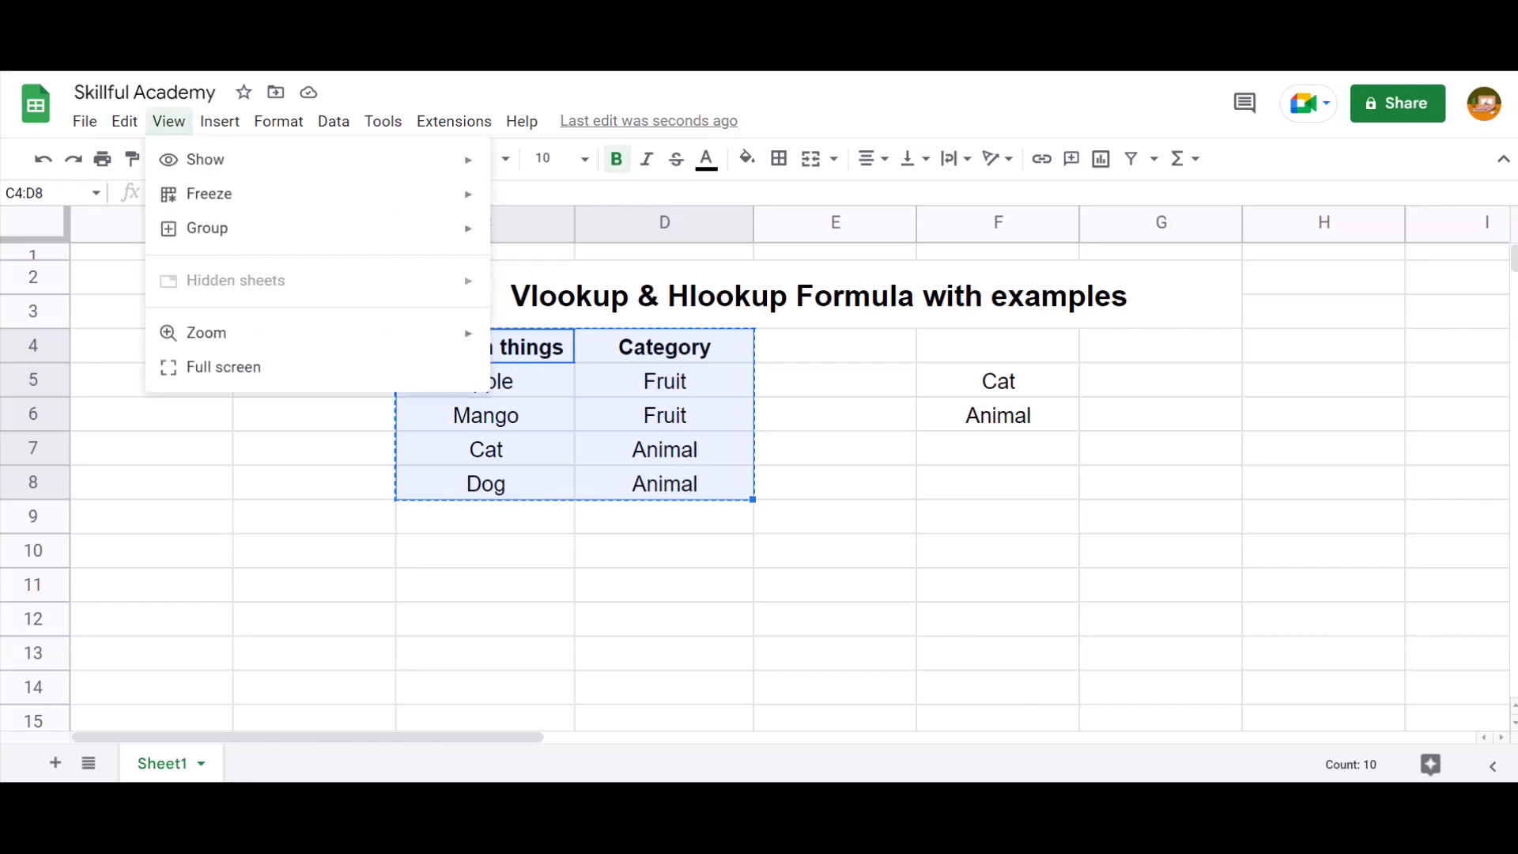
pyautogui.moveTo(125, 121)
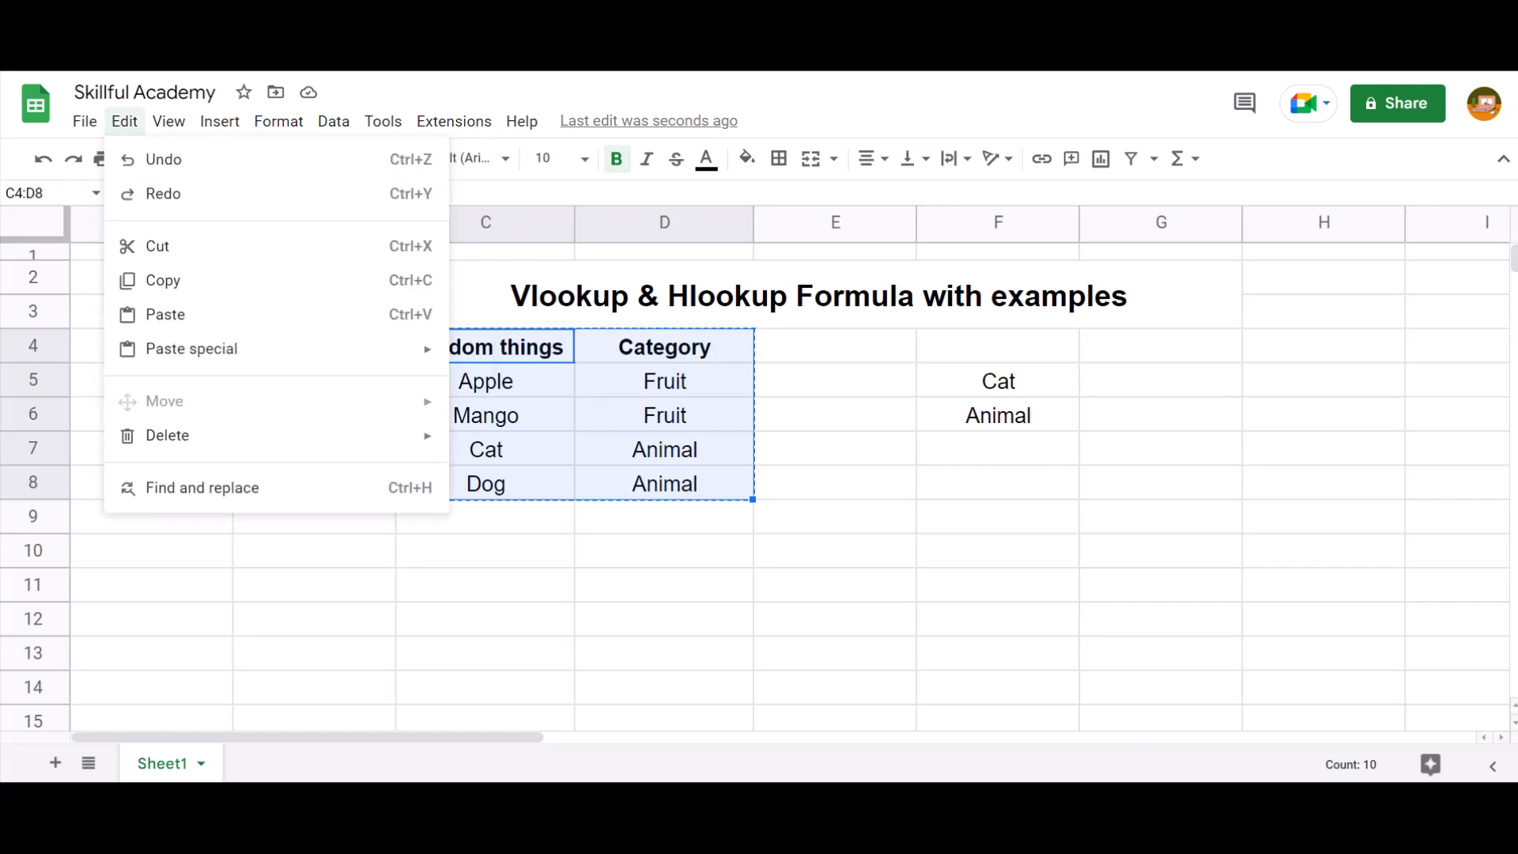
pyautogui.click(835, 654)
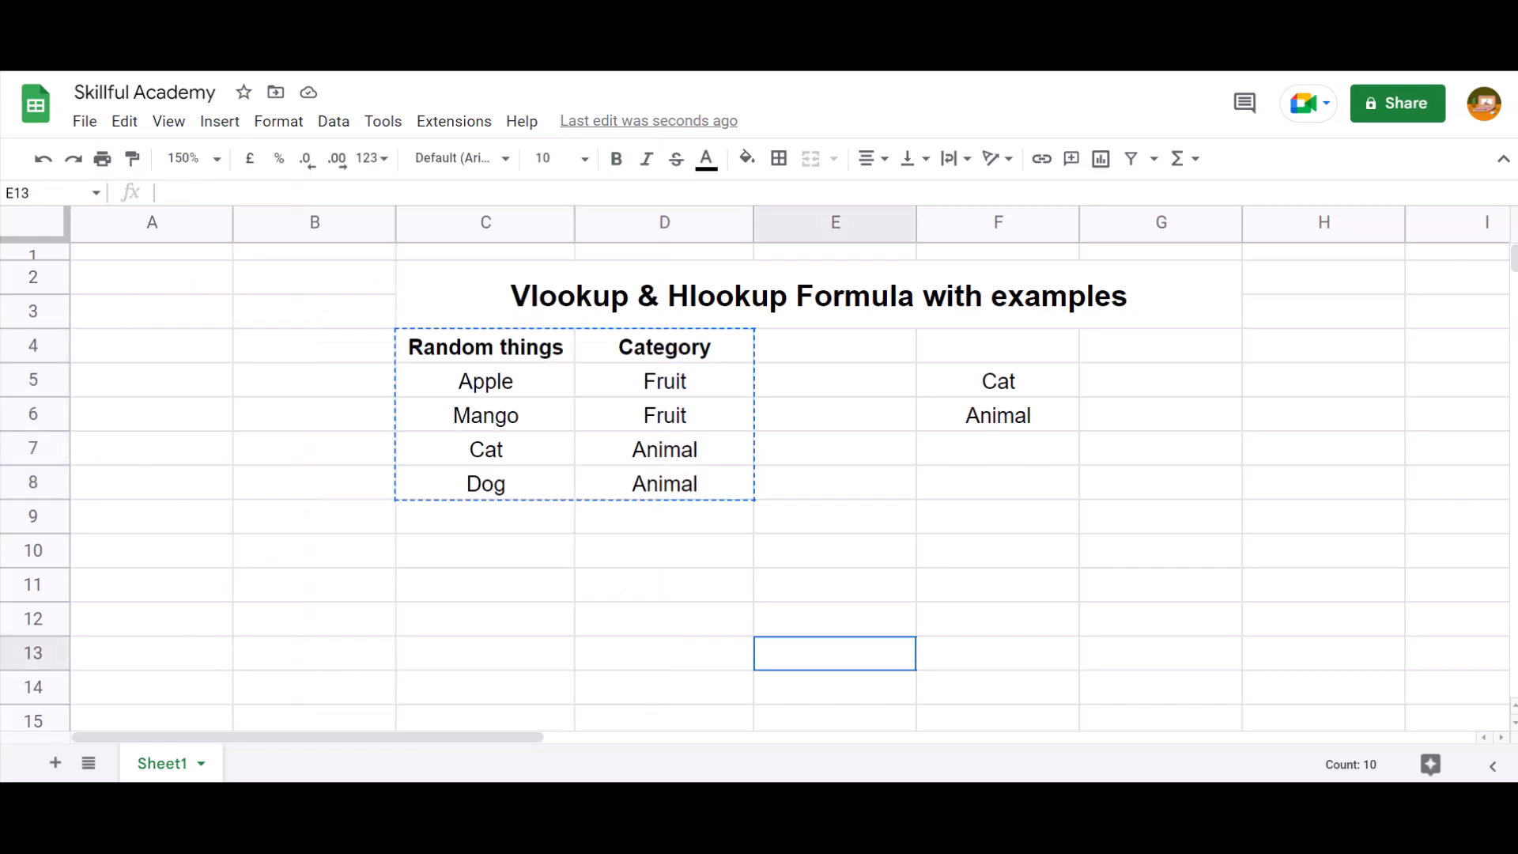
pyautogui.press('Left')
pyautogui.press('Left')
pyautogui.press('Up')
pyautogui.press('Up')
pyautogui.press('Up')
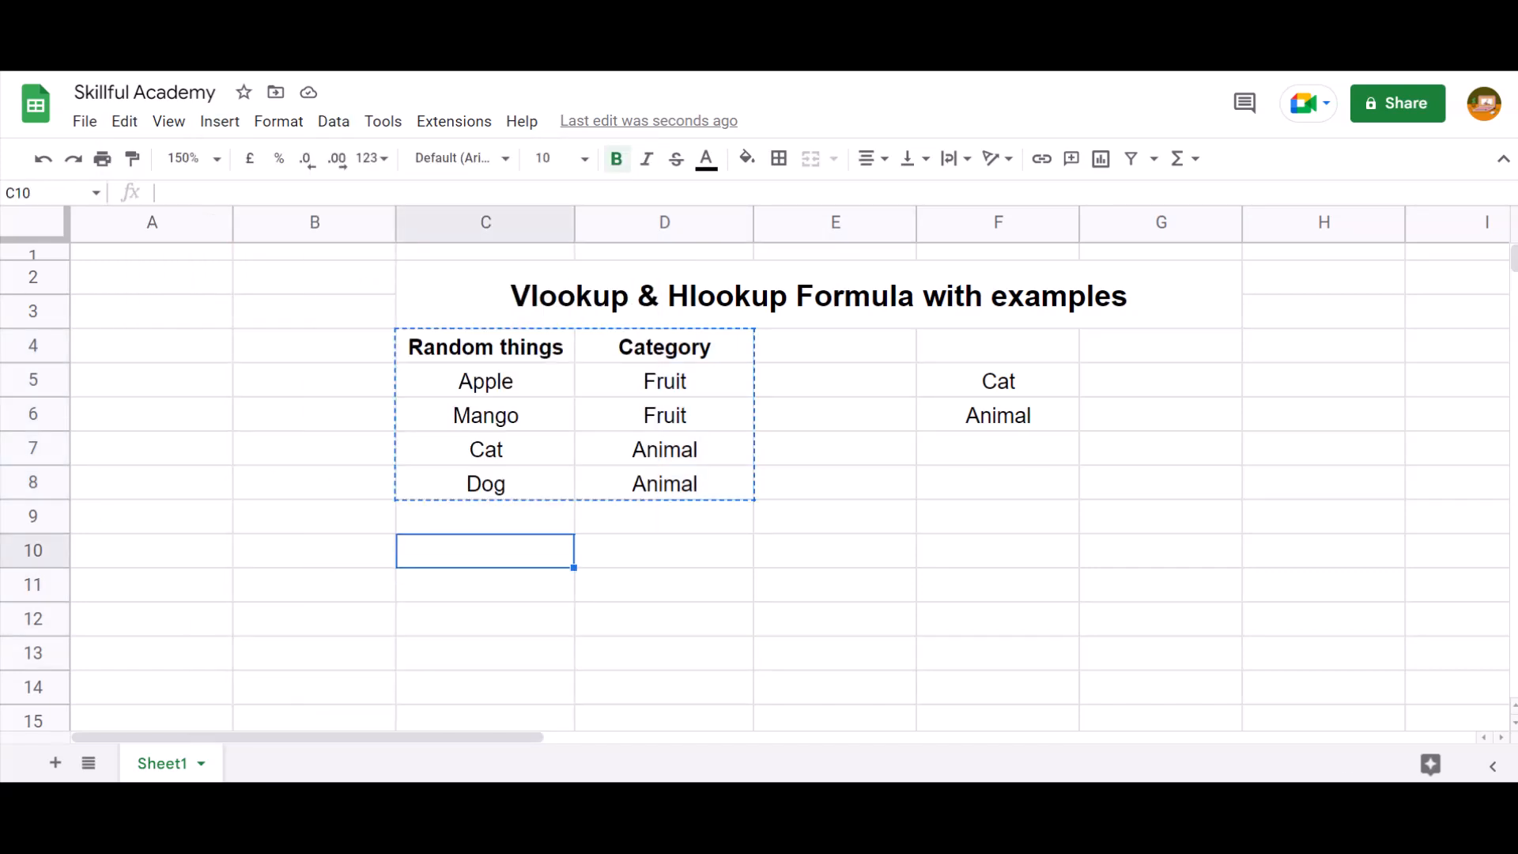
pyautogui.click(124, 121)
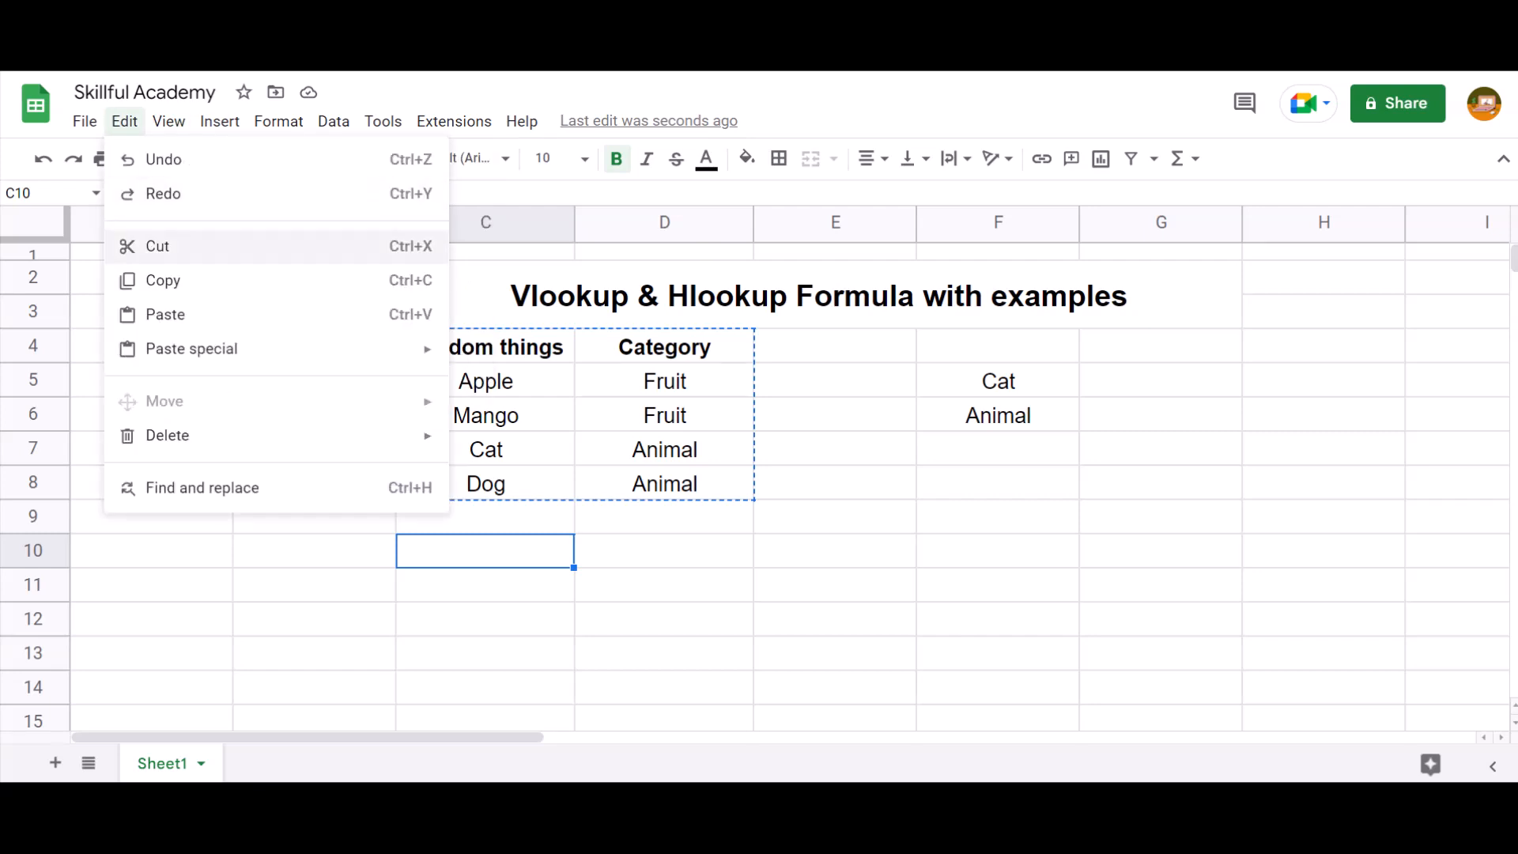
pyautogui.moveTo(191, 349)
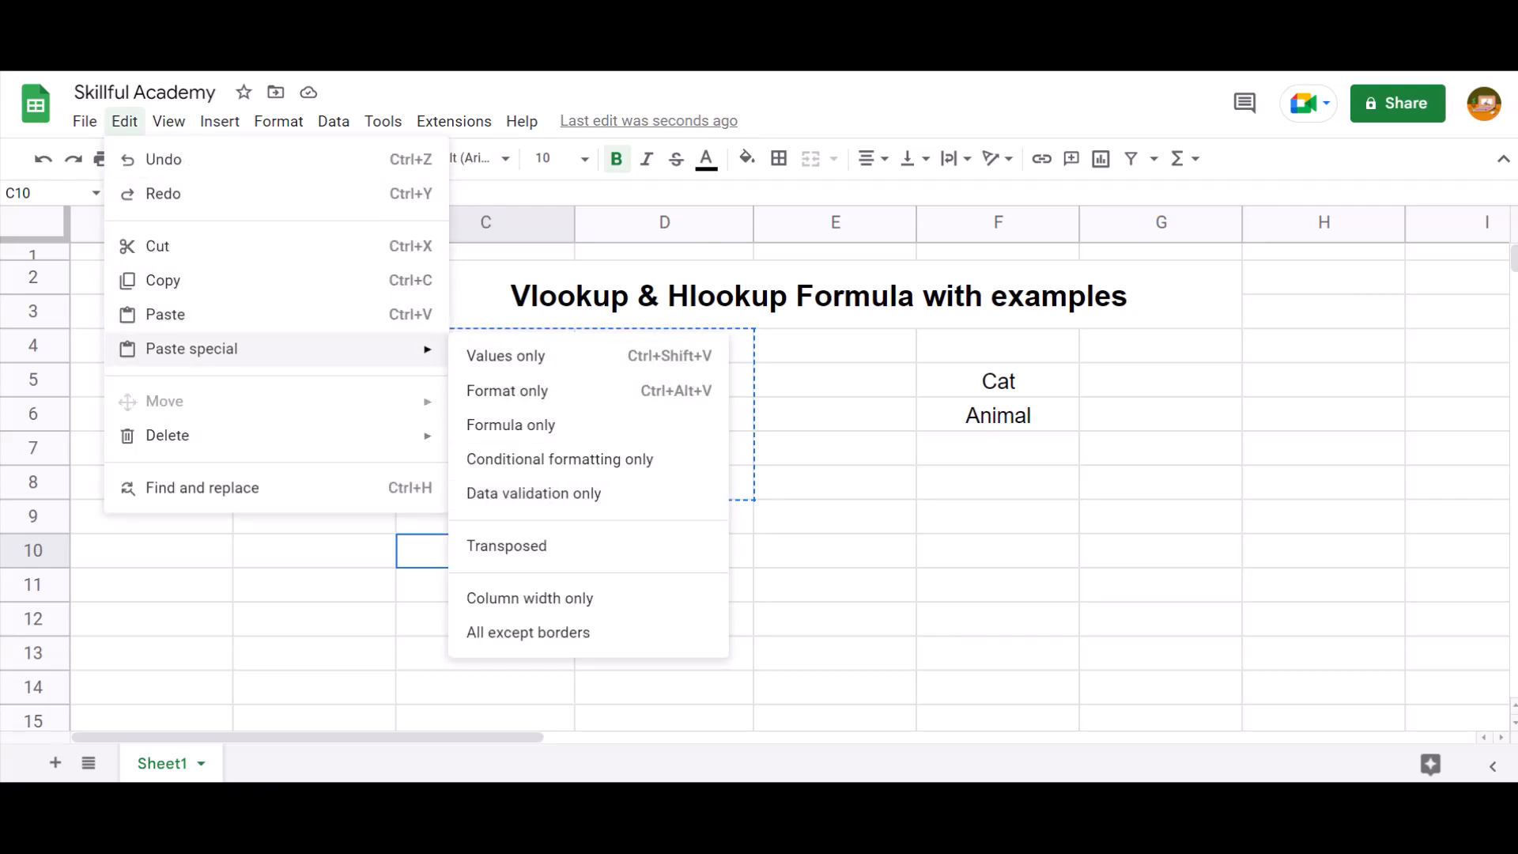
pyautogui.click(506, 546)
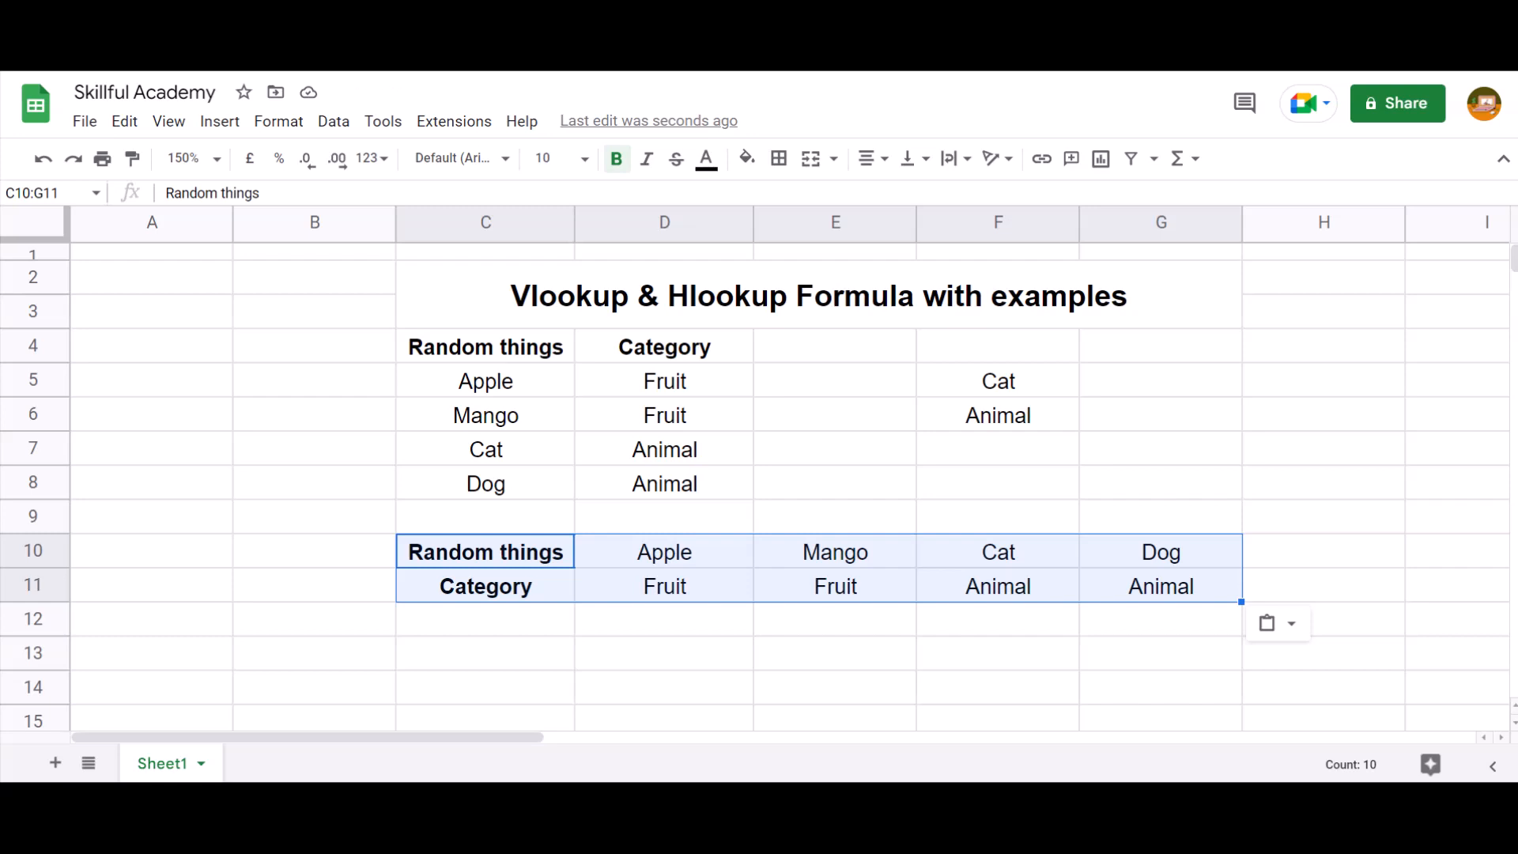
# Copy Cat from C7 and paste it into C13 below the horizontal table
pyautogui.press('Right')
pyautogui.press('Right')
pyautogui.press('Up')
pyautogui.press('Up')
pyautogui.press('Up')
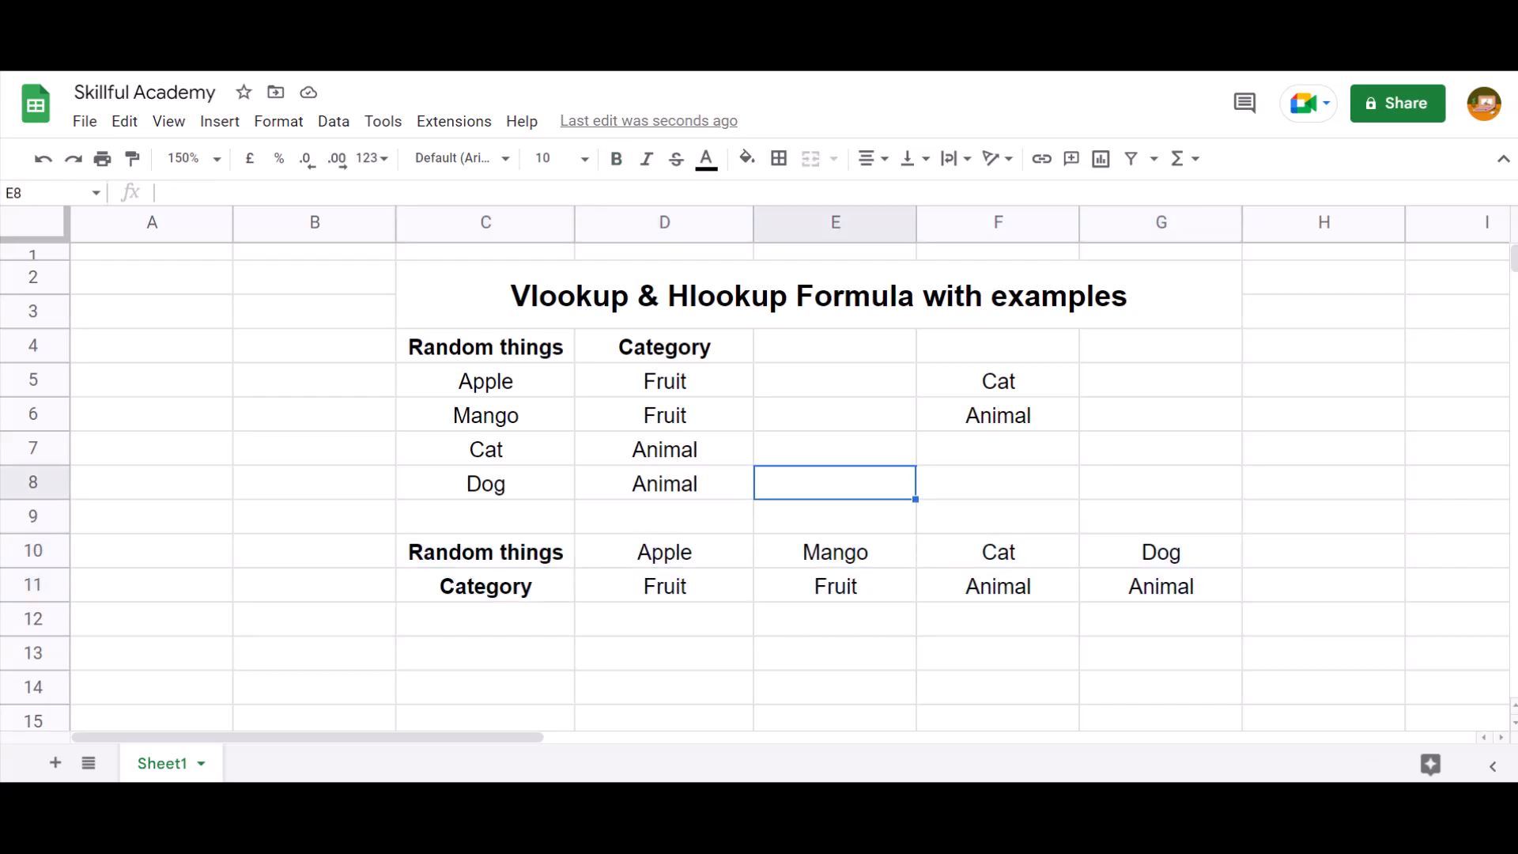
pyautogui.press('Left')
pyautogui.press('Left')
pyautogui.press('Right')
pyautogui.press('Left')
pyautogui.hotkey('ctrl', 'c')
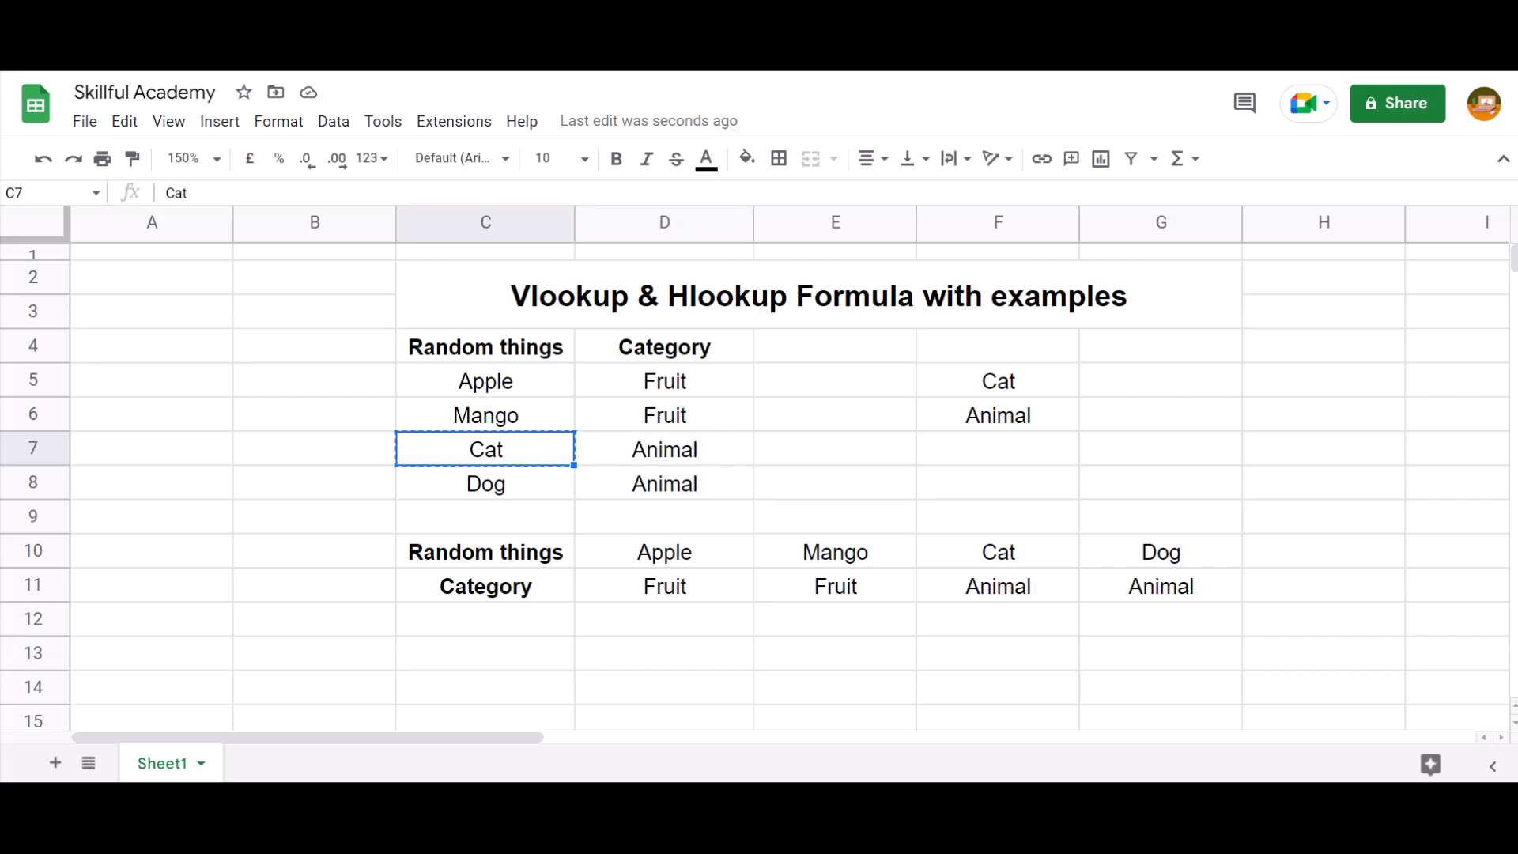
pyautogui.press('Down')
pyautogui.press('Down')
pyautogui.press('Down')
pyautogui.press('Down')
pyautogui.press('Down')
pyautogui.press('Down')
pyautogui.hotkey('ctrl', 'v')
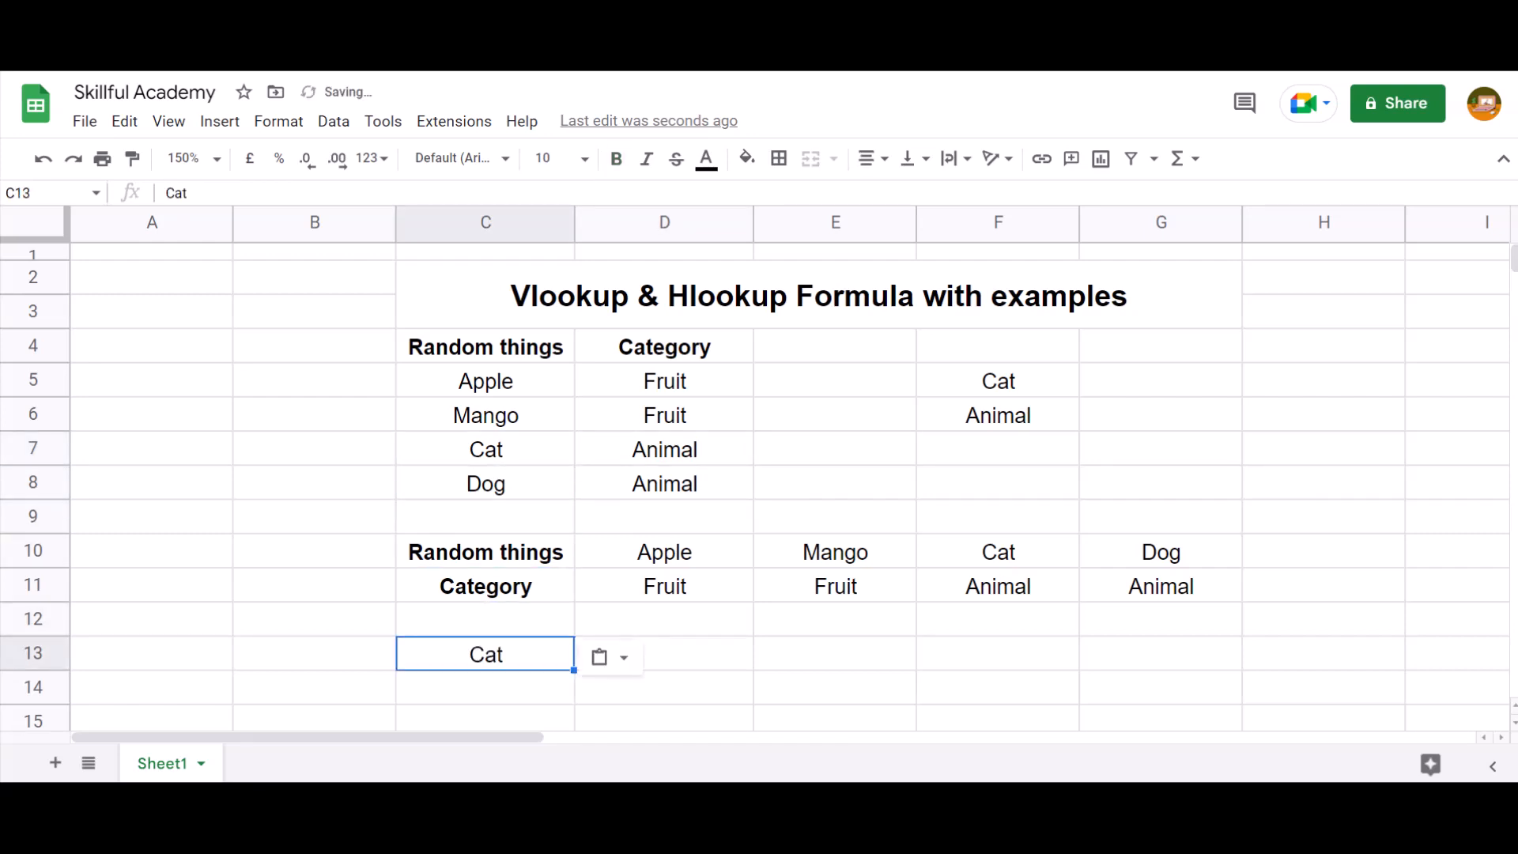
# Start an HLOOKUP formula in D13 with C13 as the search key
pyautogui.press('Right')
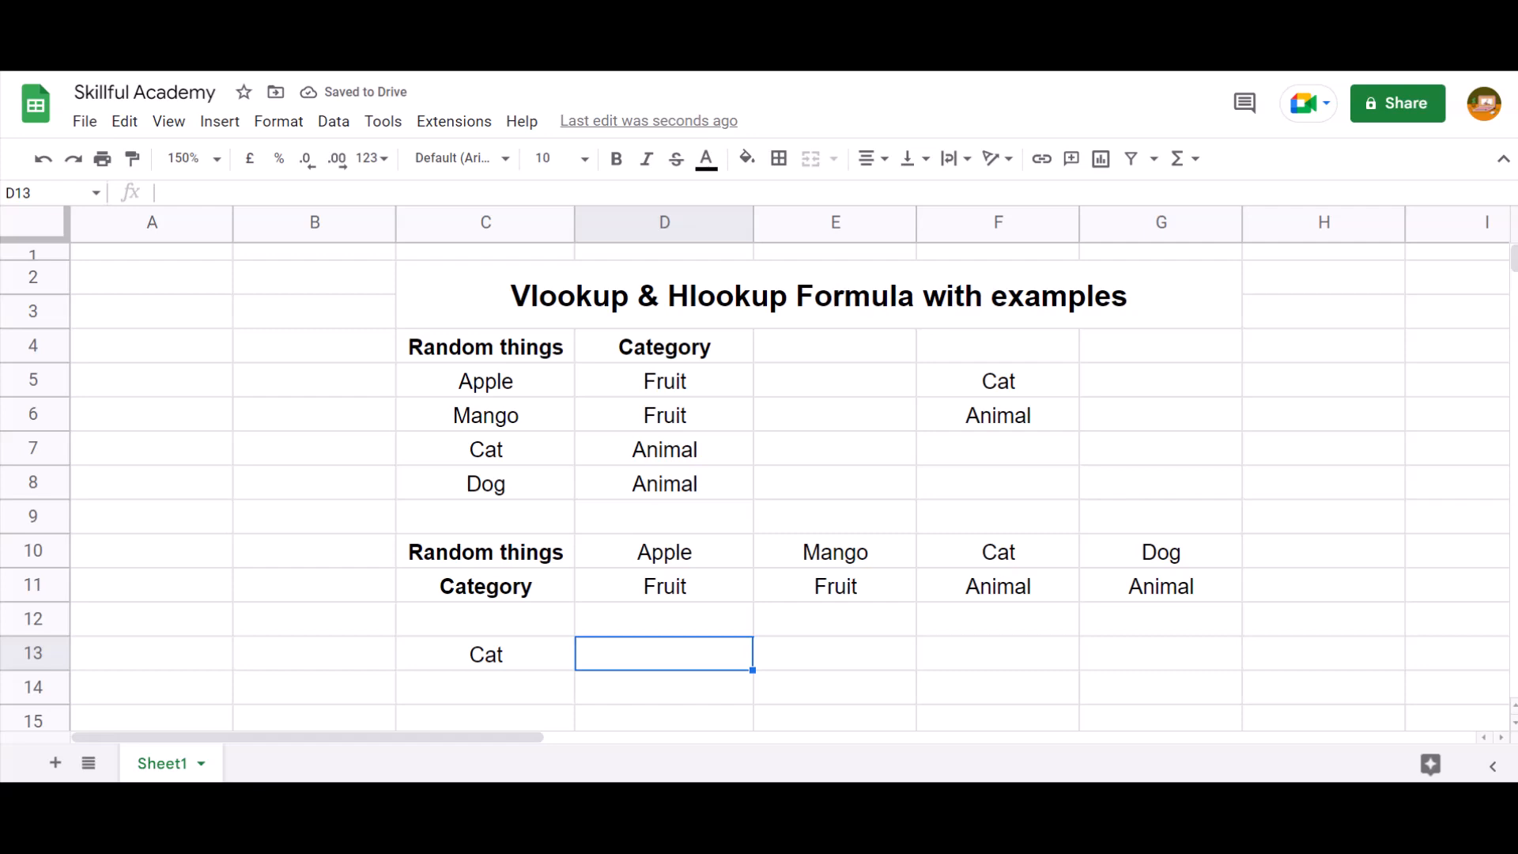
pyautogui.write('=hl')
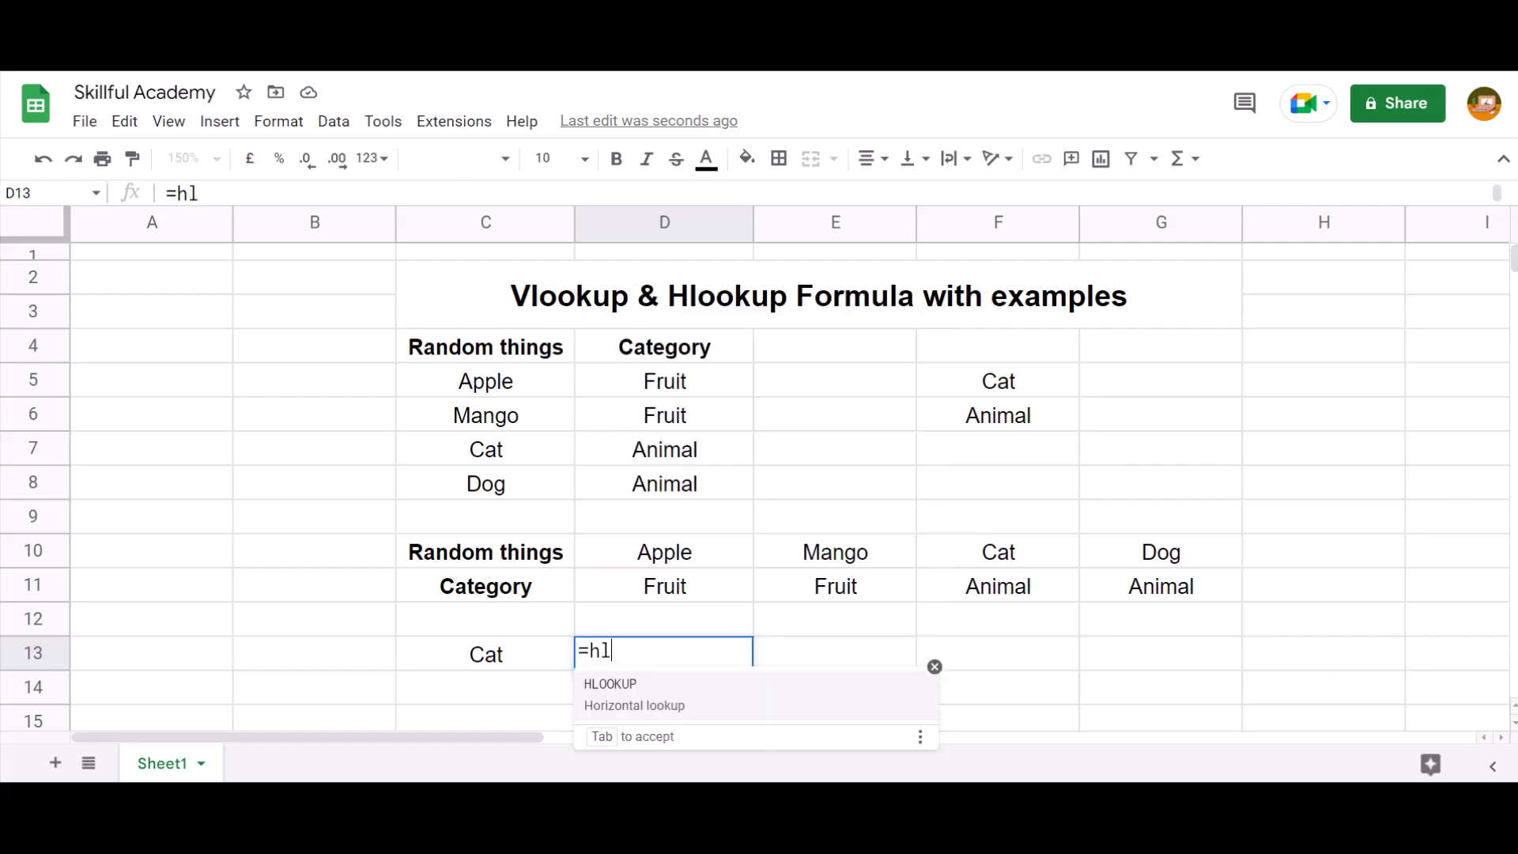
pyautogui.write('oo')
pyautogui.press('Tab')
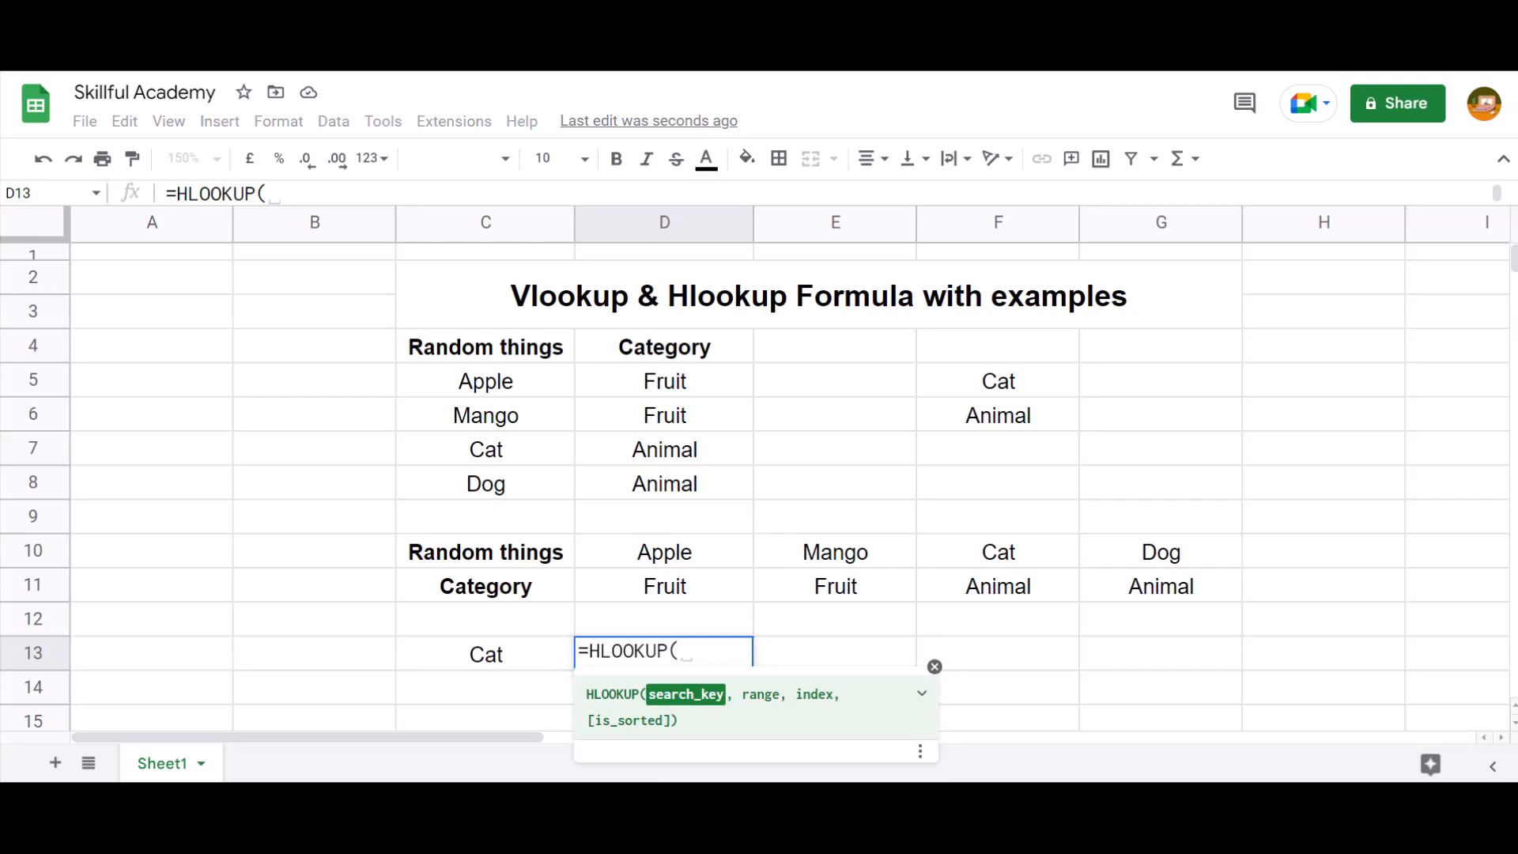
pyautogui.click(485, 654)
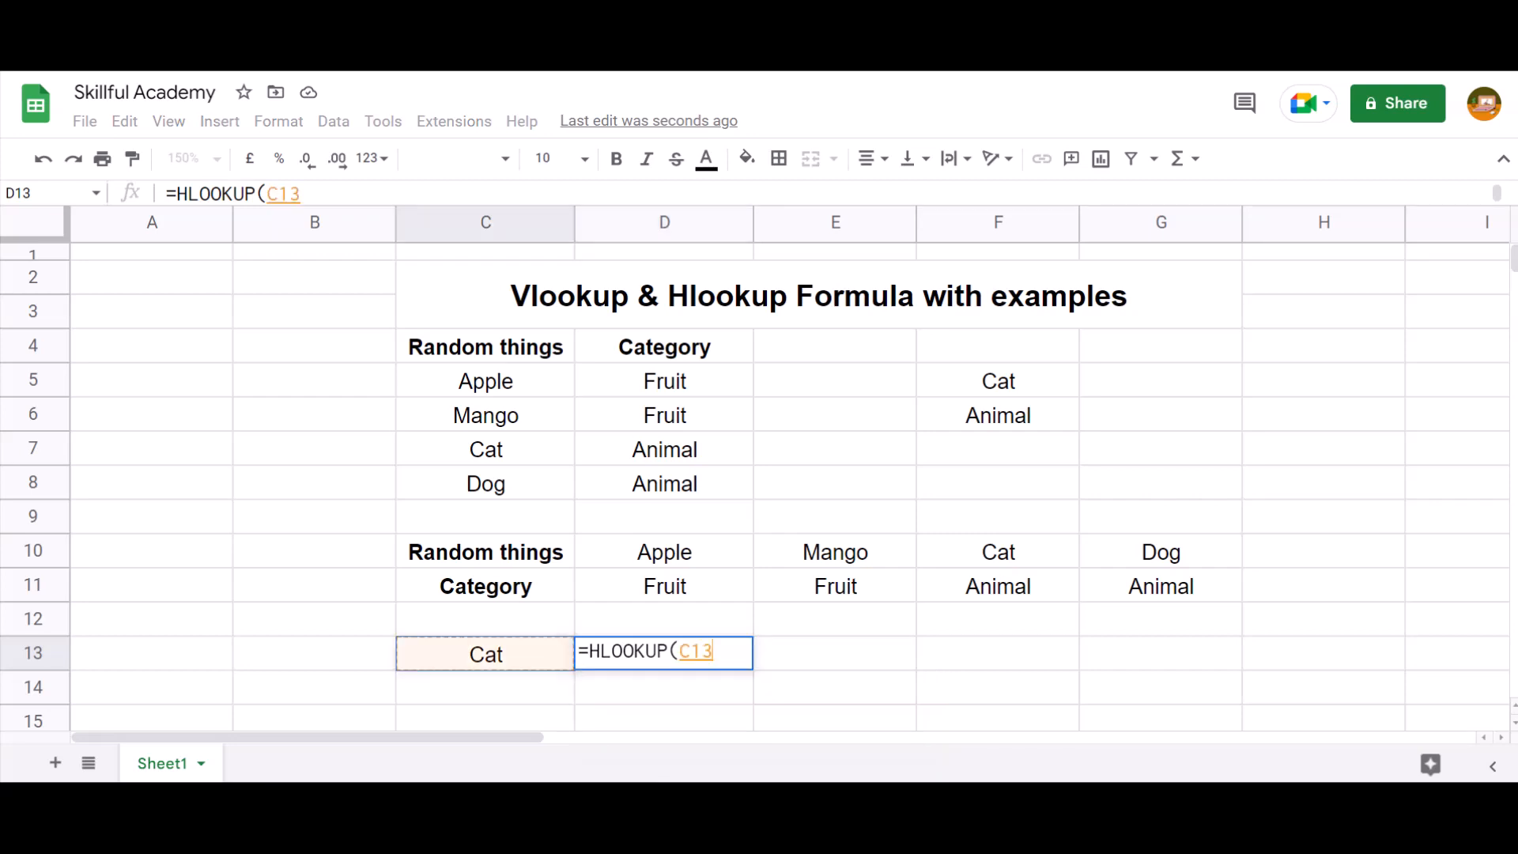
pyautogui.write(',')
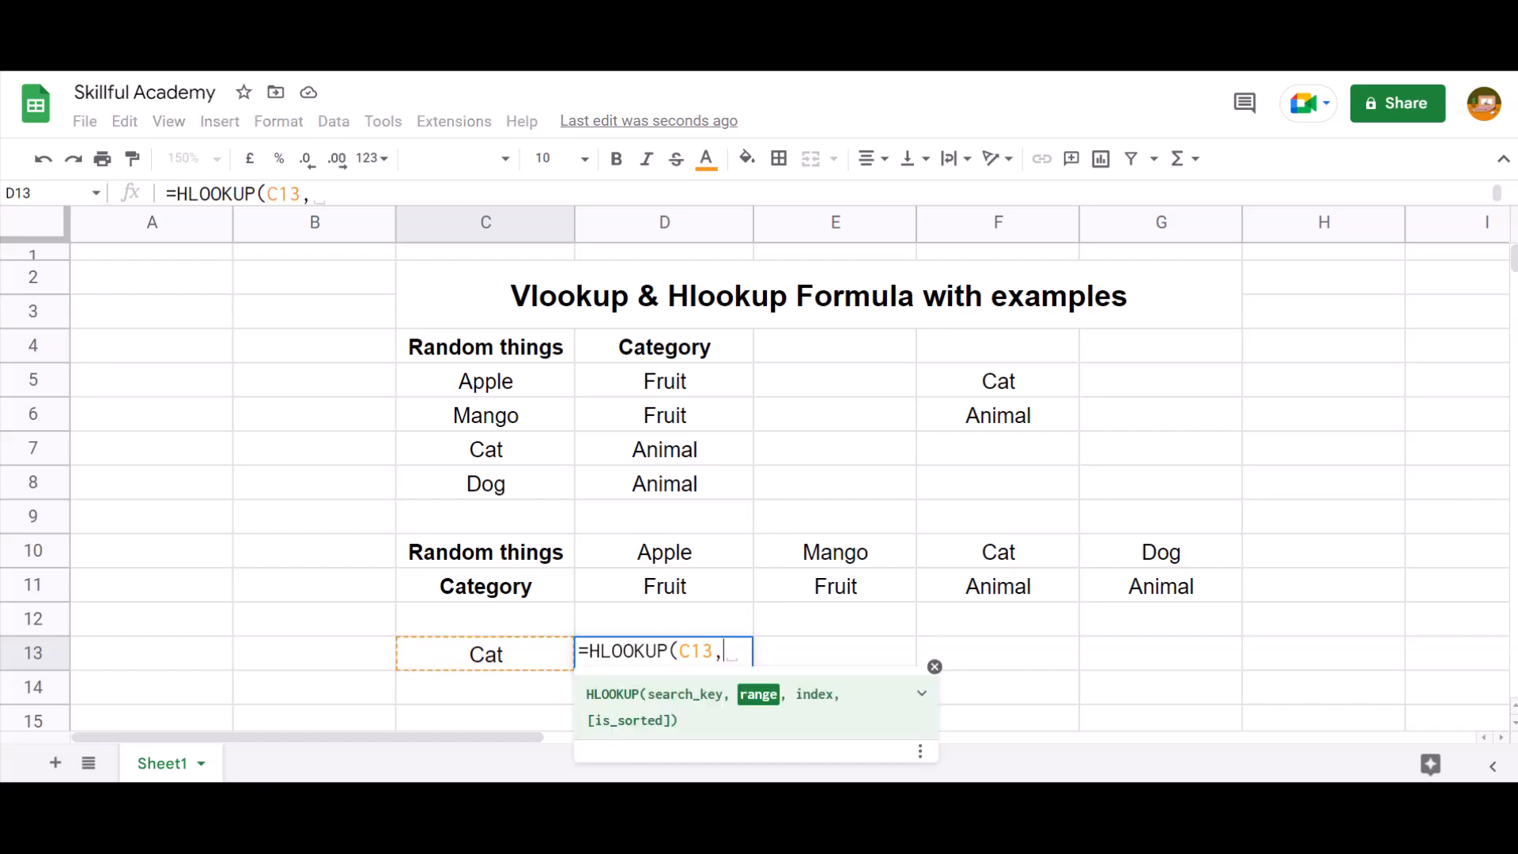
# Set the HLOOKUP range to D10:G11, leaving out the header column of the horizontal table
pyautogui.press('Up')
pyautogui.press('Up')
pyautogui.press('Up')
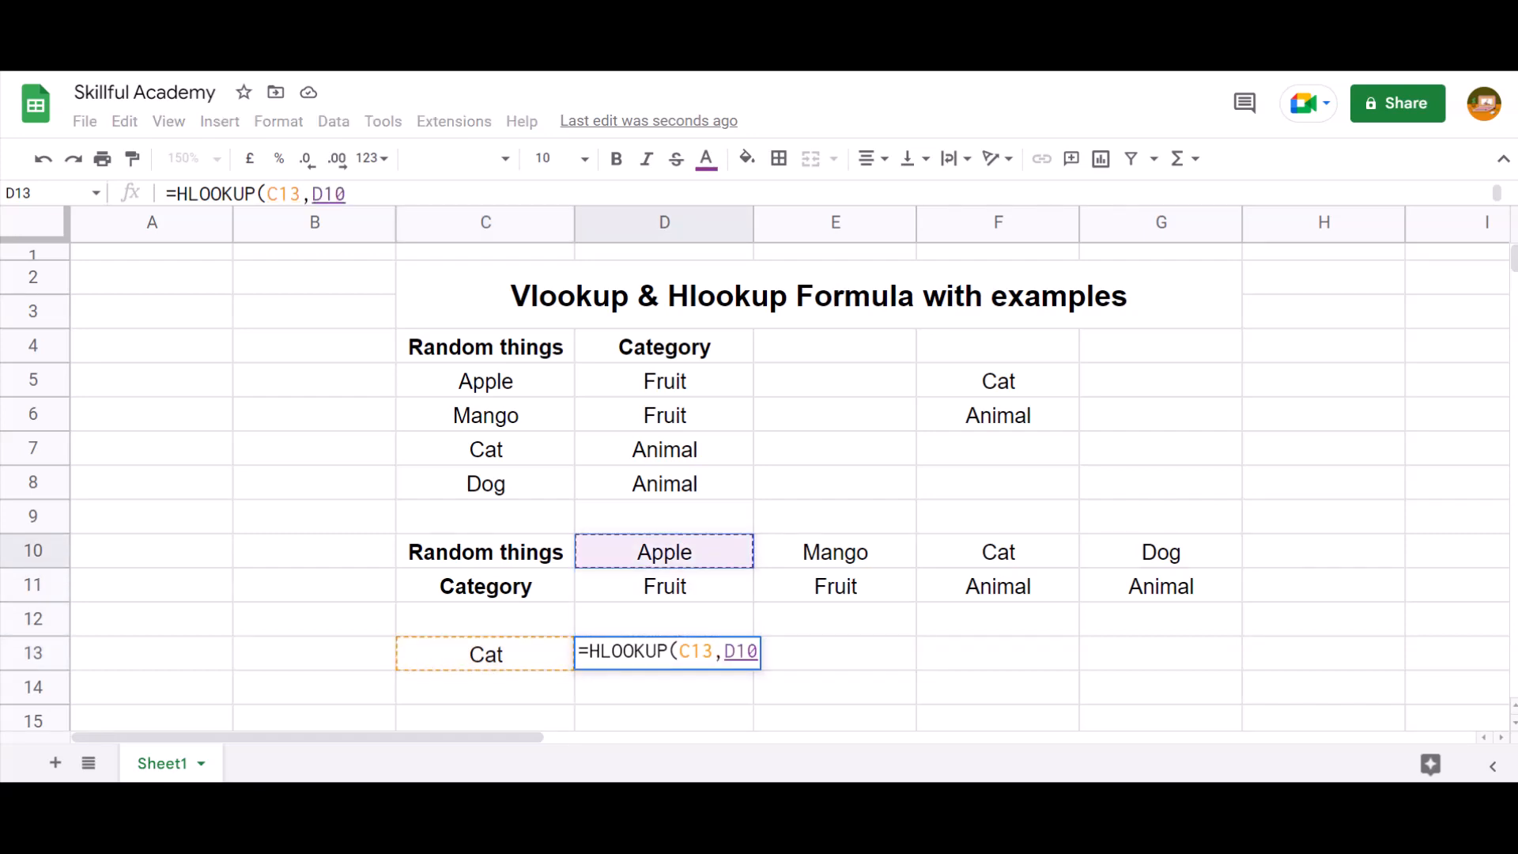
pyautogui.hotkey('shift', 'Down')
pyautogui.hotkey('shift', 'Right')
pyautogui.hotkey('shift', 'Right')
pyautogui.hotkey('shift', 'Right')
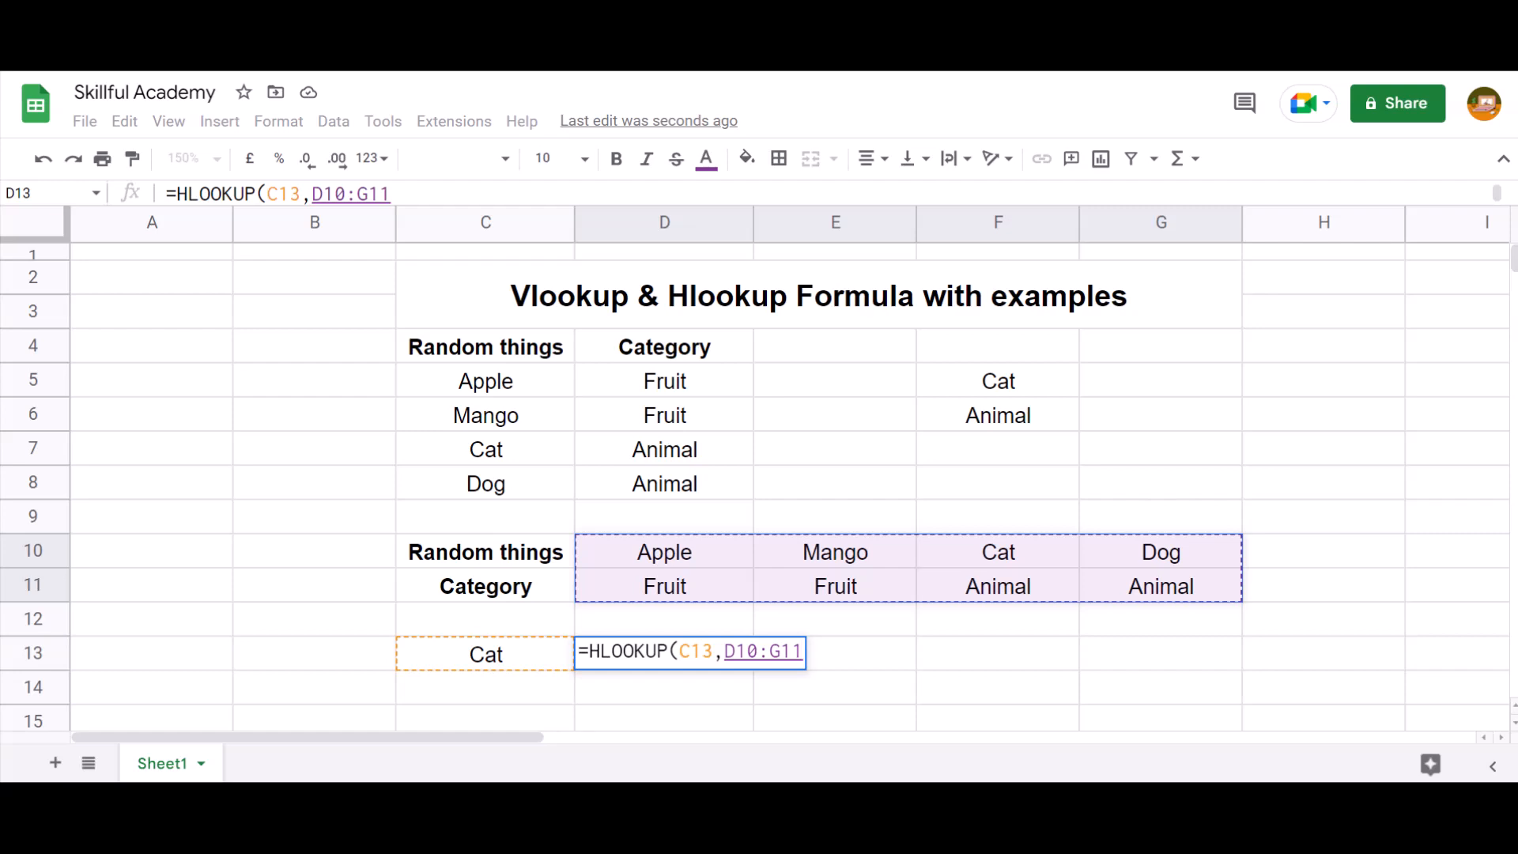
# Set the HLOOKUP index to 2 and is_sorted to false, and commit the formula =HLOOKUP(C13,D10:G11,2,false) in D13
pyautogui.write(',')
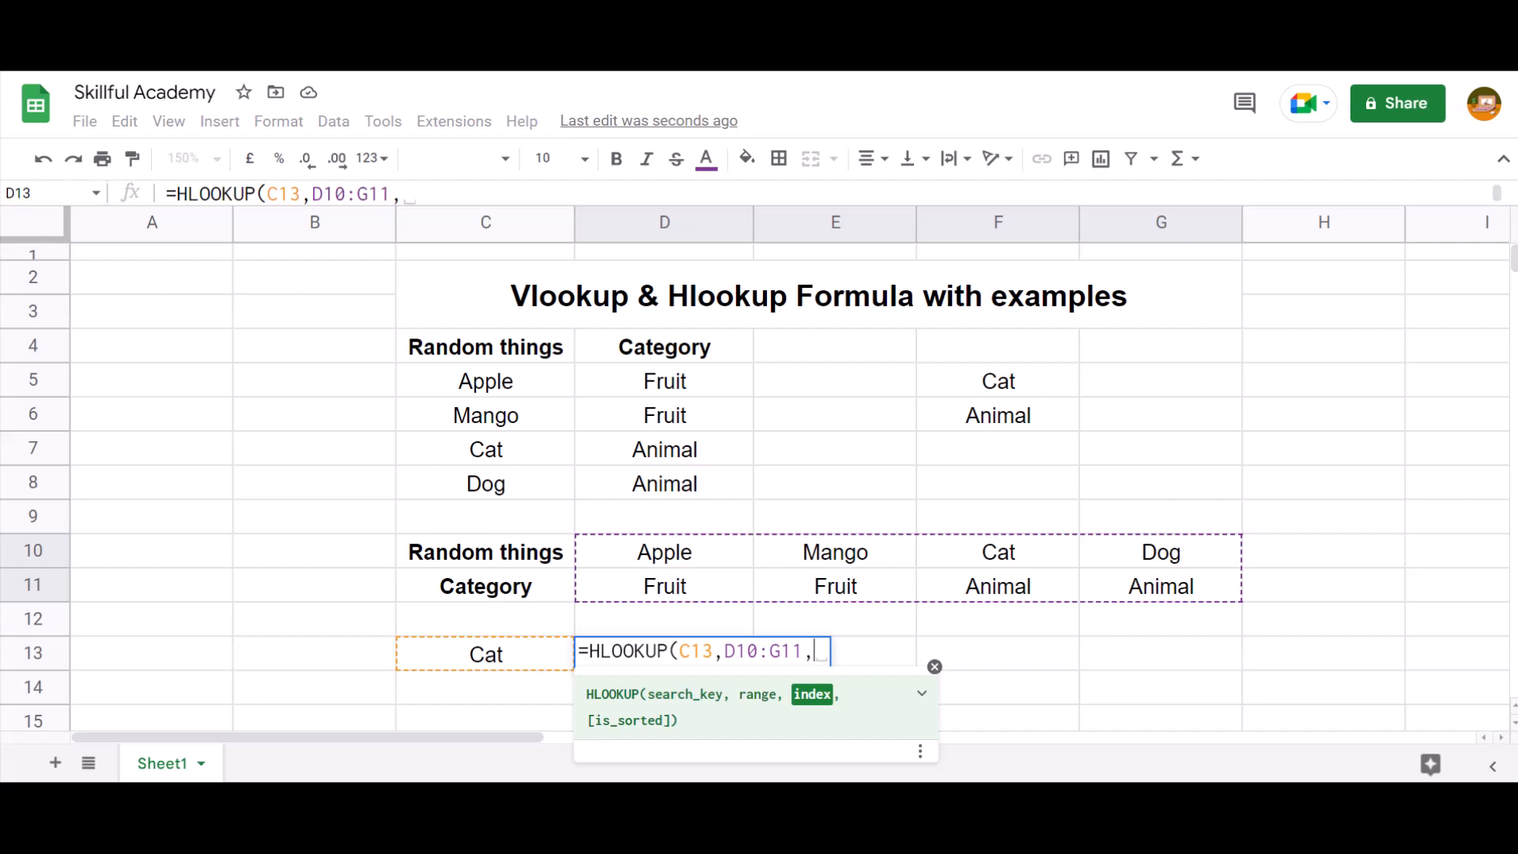
pyautogui.write('2')
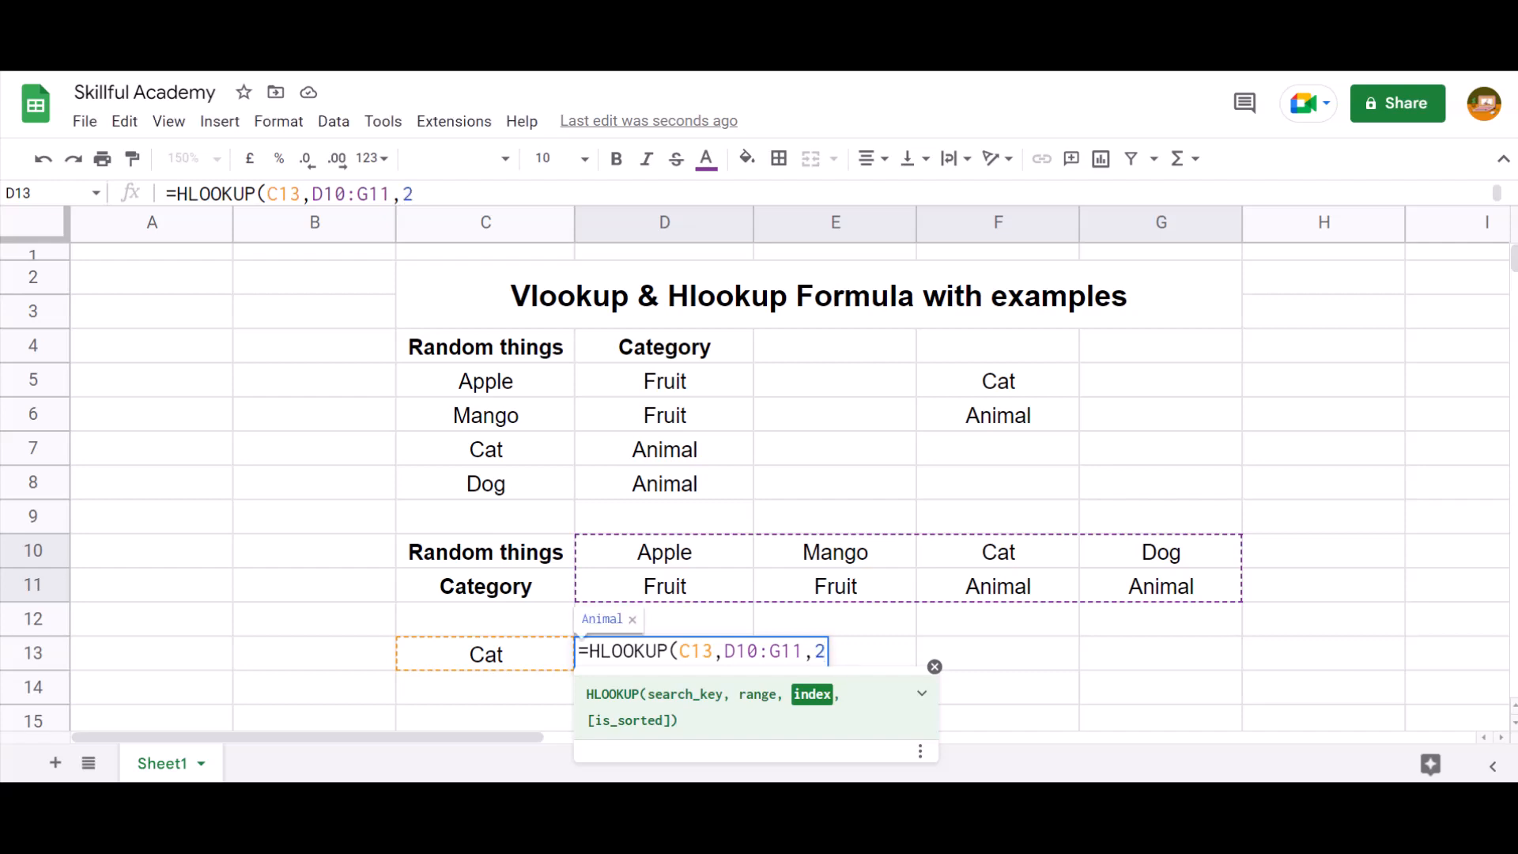
pyautogui.write(',false')
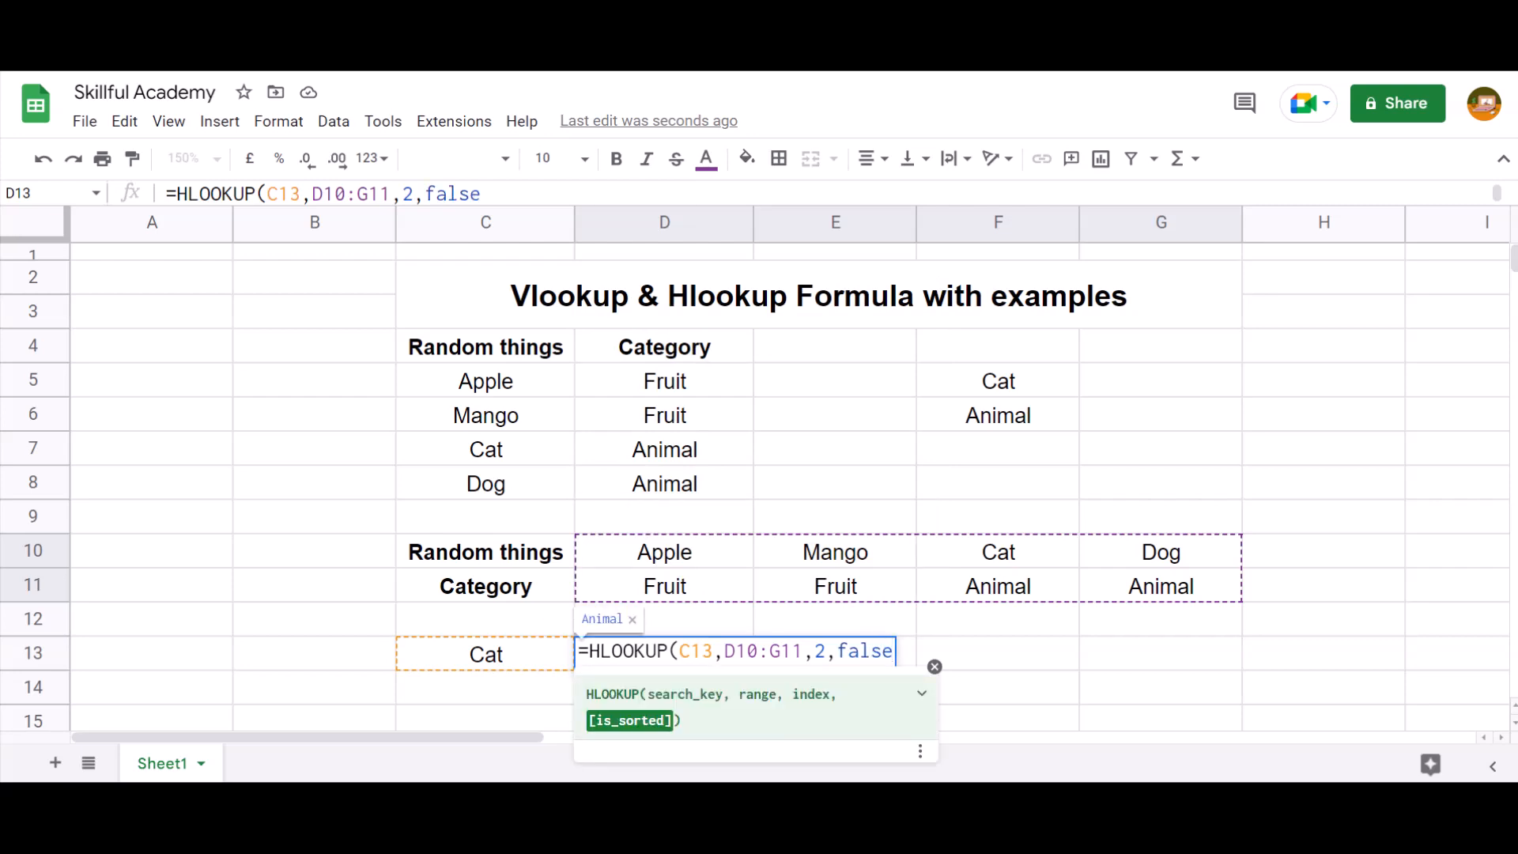
pyautogui.write(')')
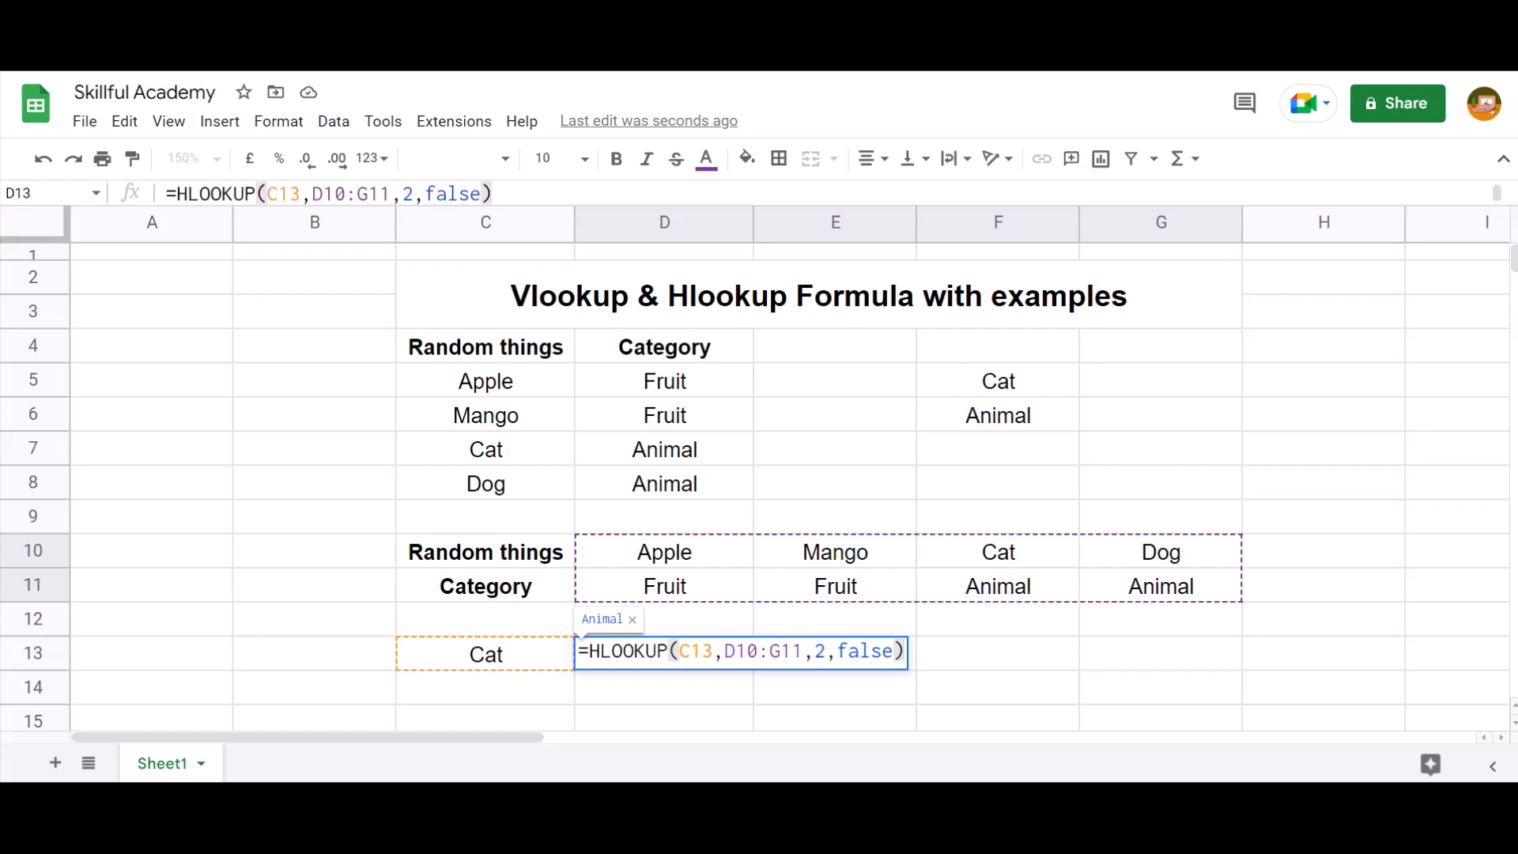
pyautogui.press('Return')
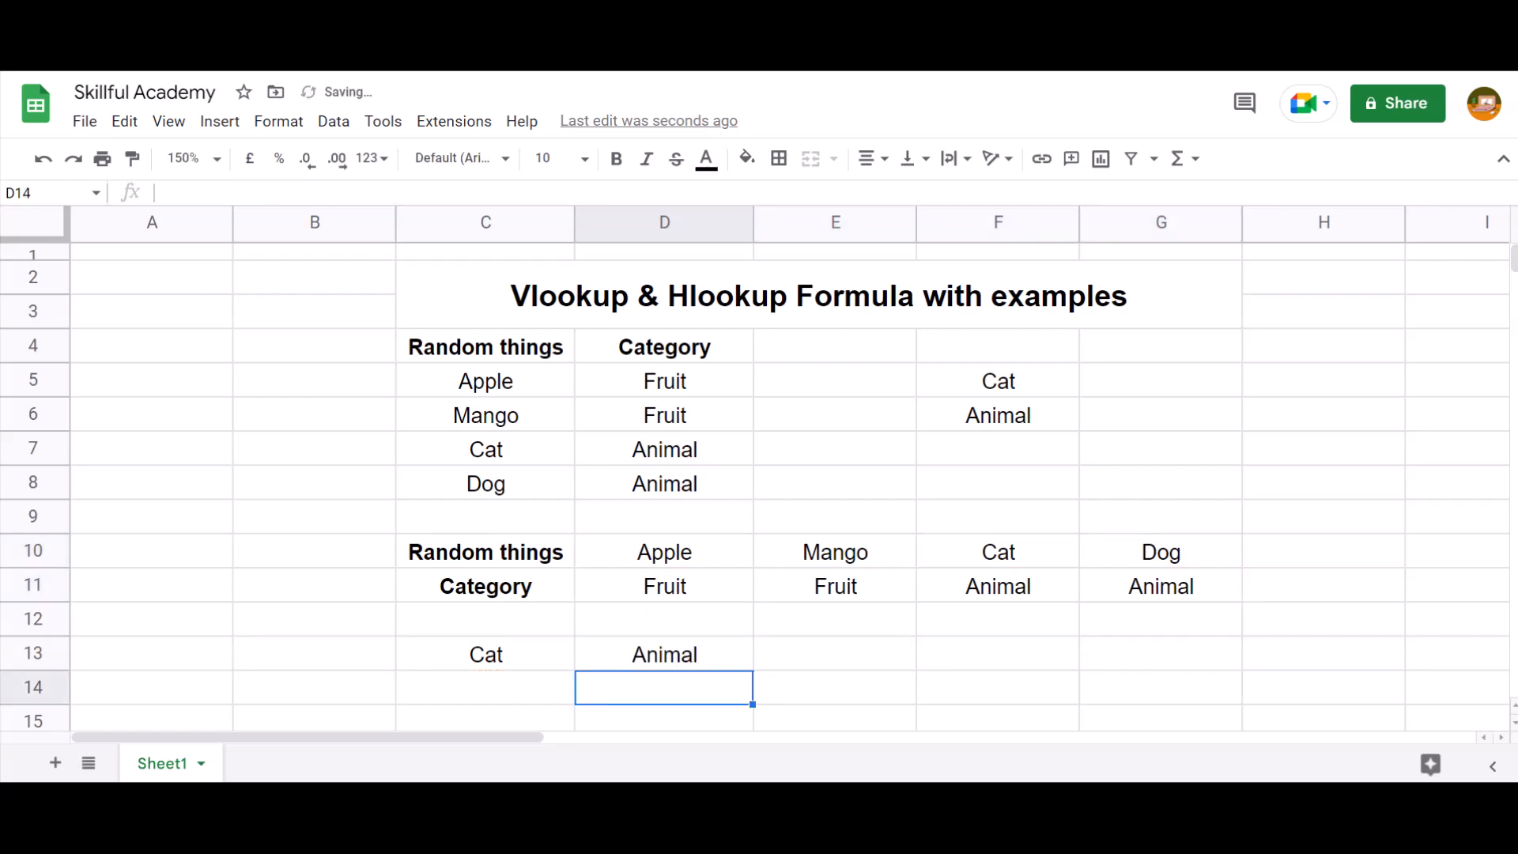
# Check the HLOOKUP formula and result in D13 against the Cat entry in the horizontal table
pyautogui.press('Up')
pyautogui.press('Up')
pyautogui.press('Down')
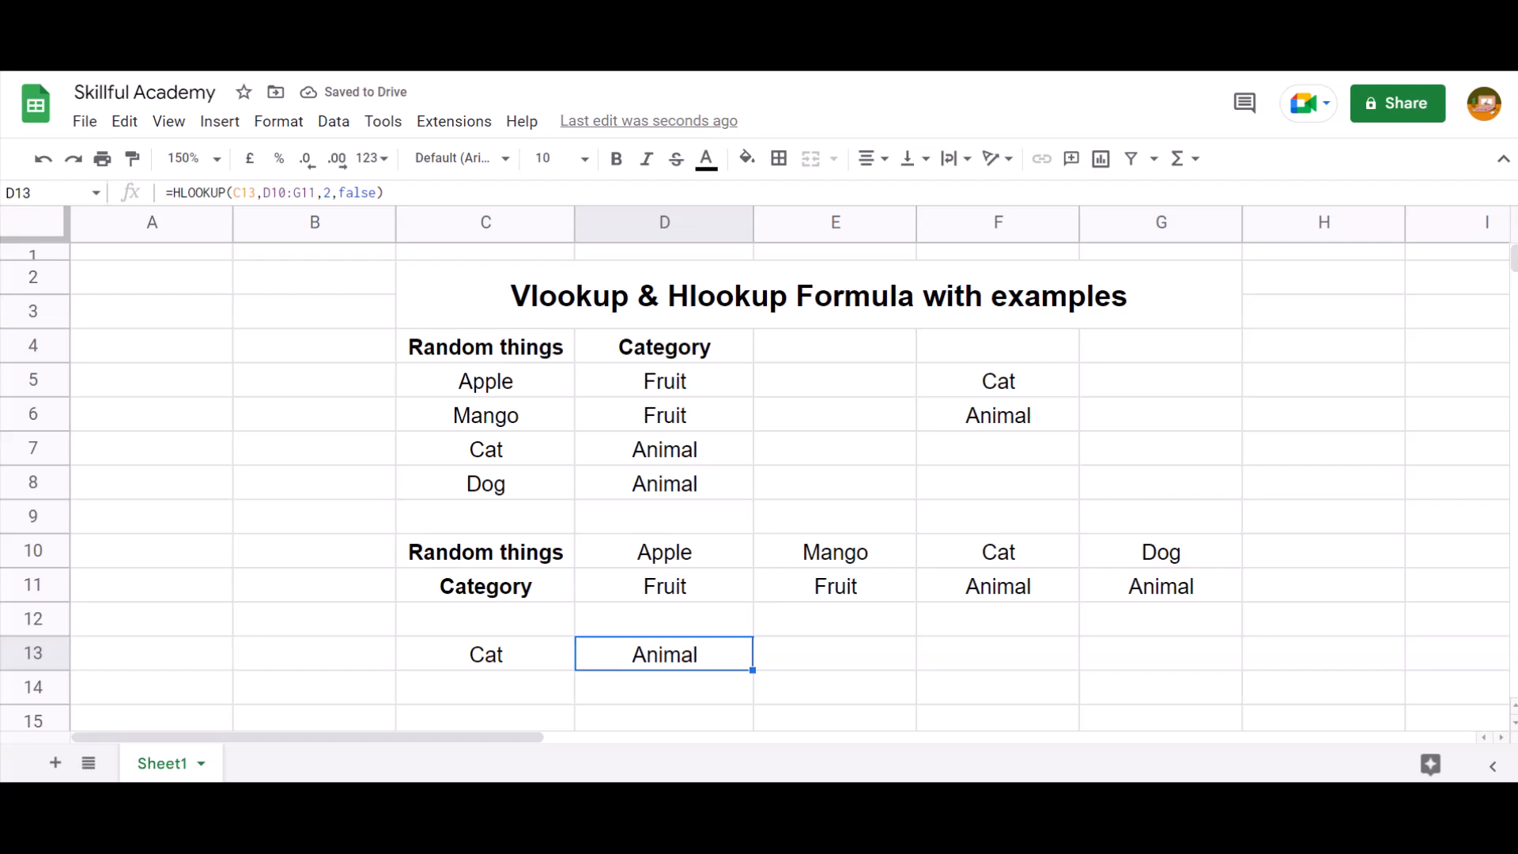
pyautogui.press('Up')
pyautogui.press('Up')
pyautogui.press('Up')
pyautogui.press('Right')
pyautogui.press('Right')
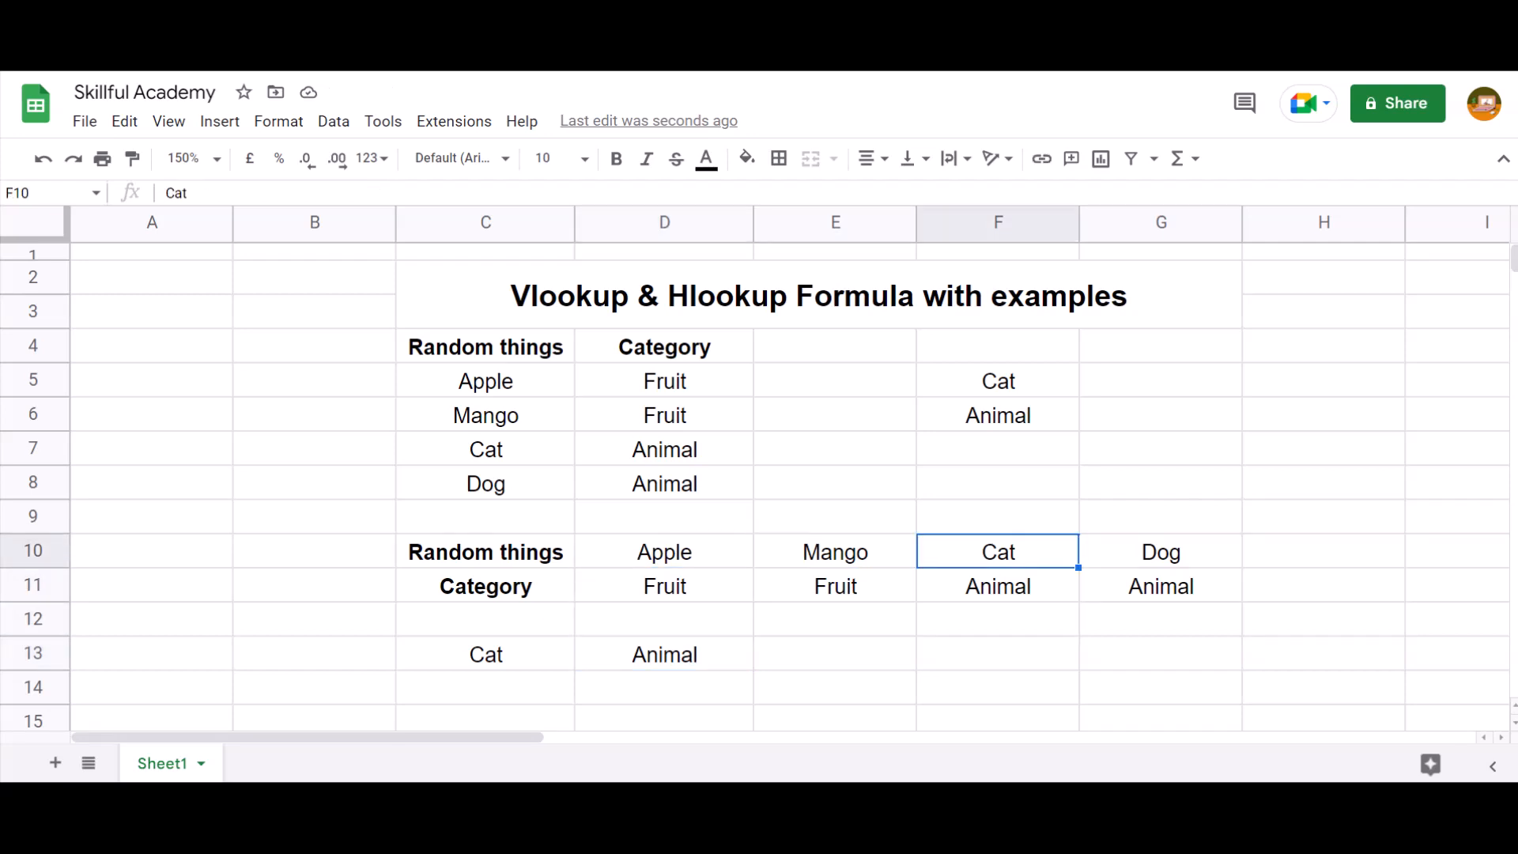
# Copy Apple from D10 and paste it into C13 as the new HLOOKUP search key
pyautogui.press('Left')
pyautogui.press('Left')
pyautogui.hotkey('ctrl', 'c')
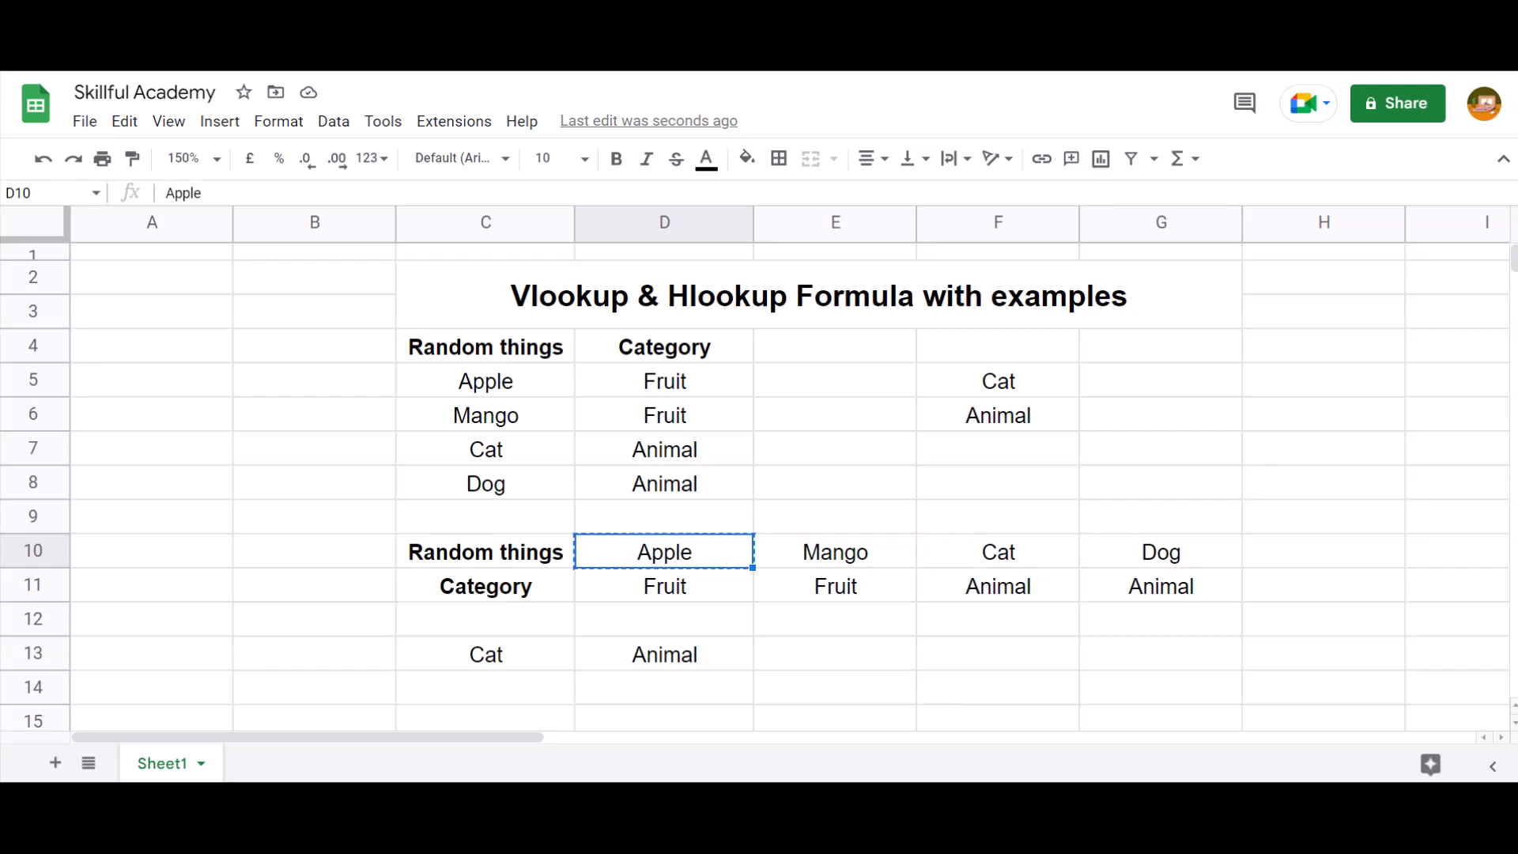
pyautogui.press('Left')
pyautogui.press('Down')
pyautogui.press('Down')
pyautogui.press('Down')
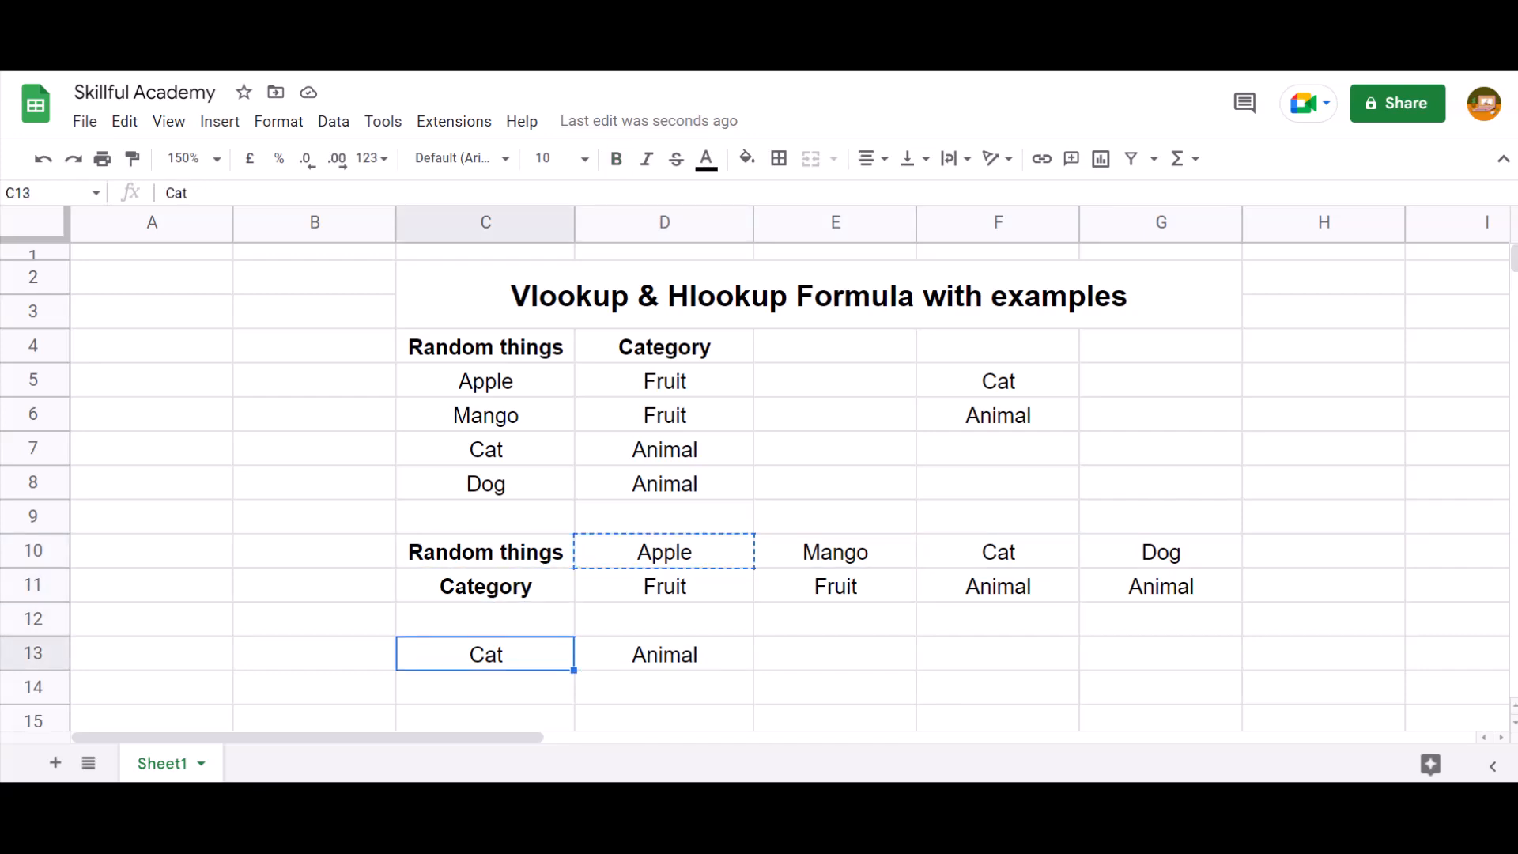
pyautogui.hotkey('ctrl', 'v')
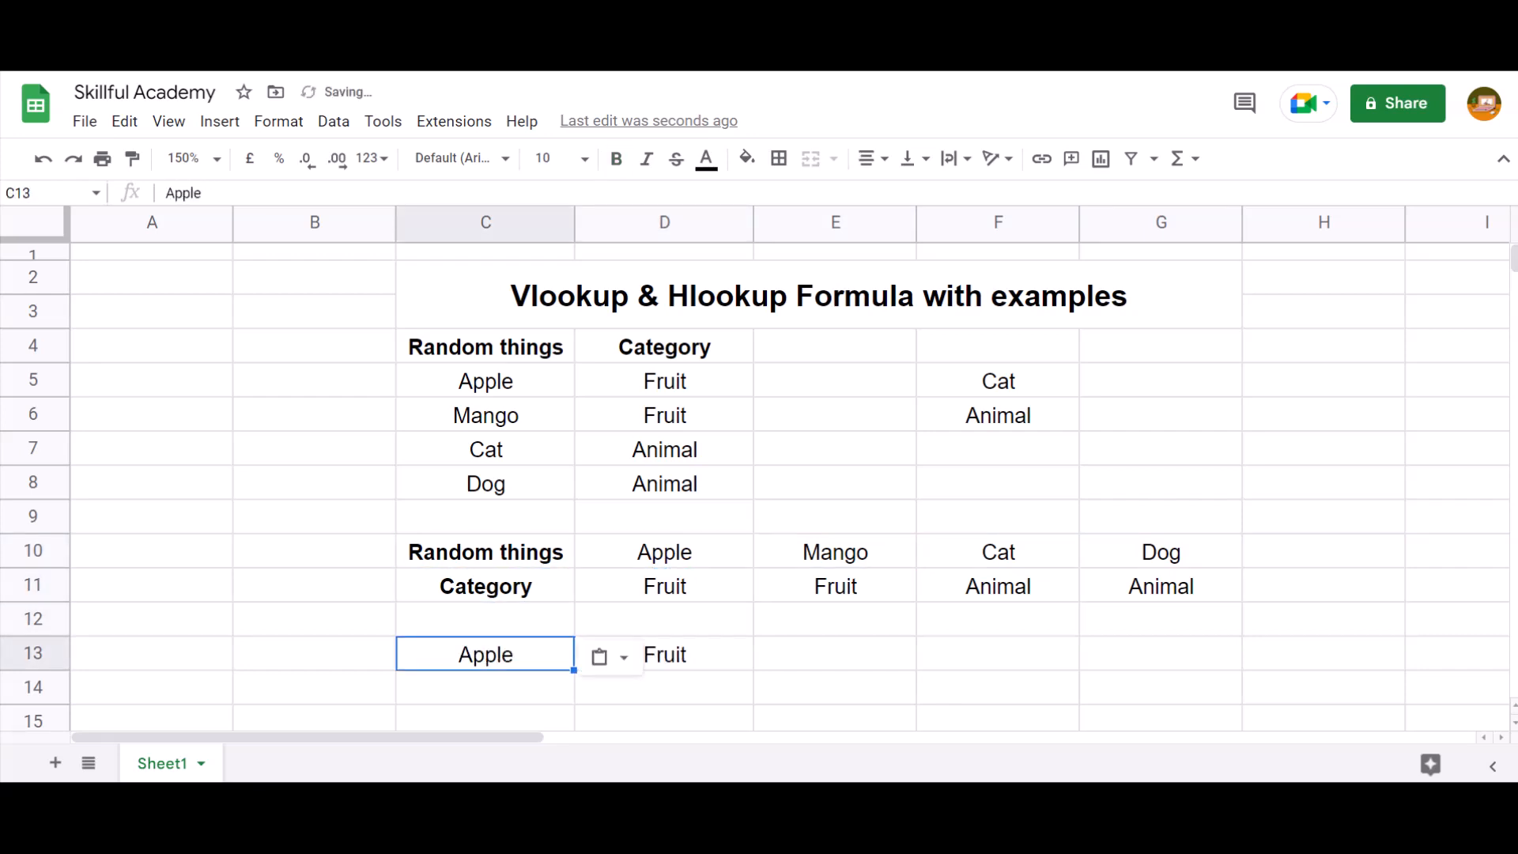
# Check the HLOOKUP formula and result in D13 for the Apple search key
pyautogui.press('Right')
pyautogui.press('Right')
pyautogui.press('Left')
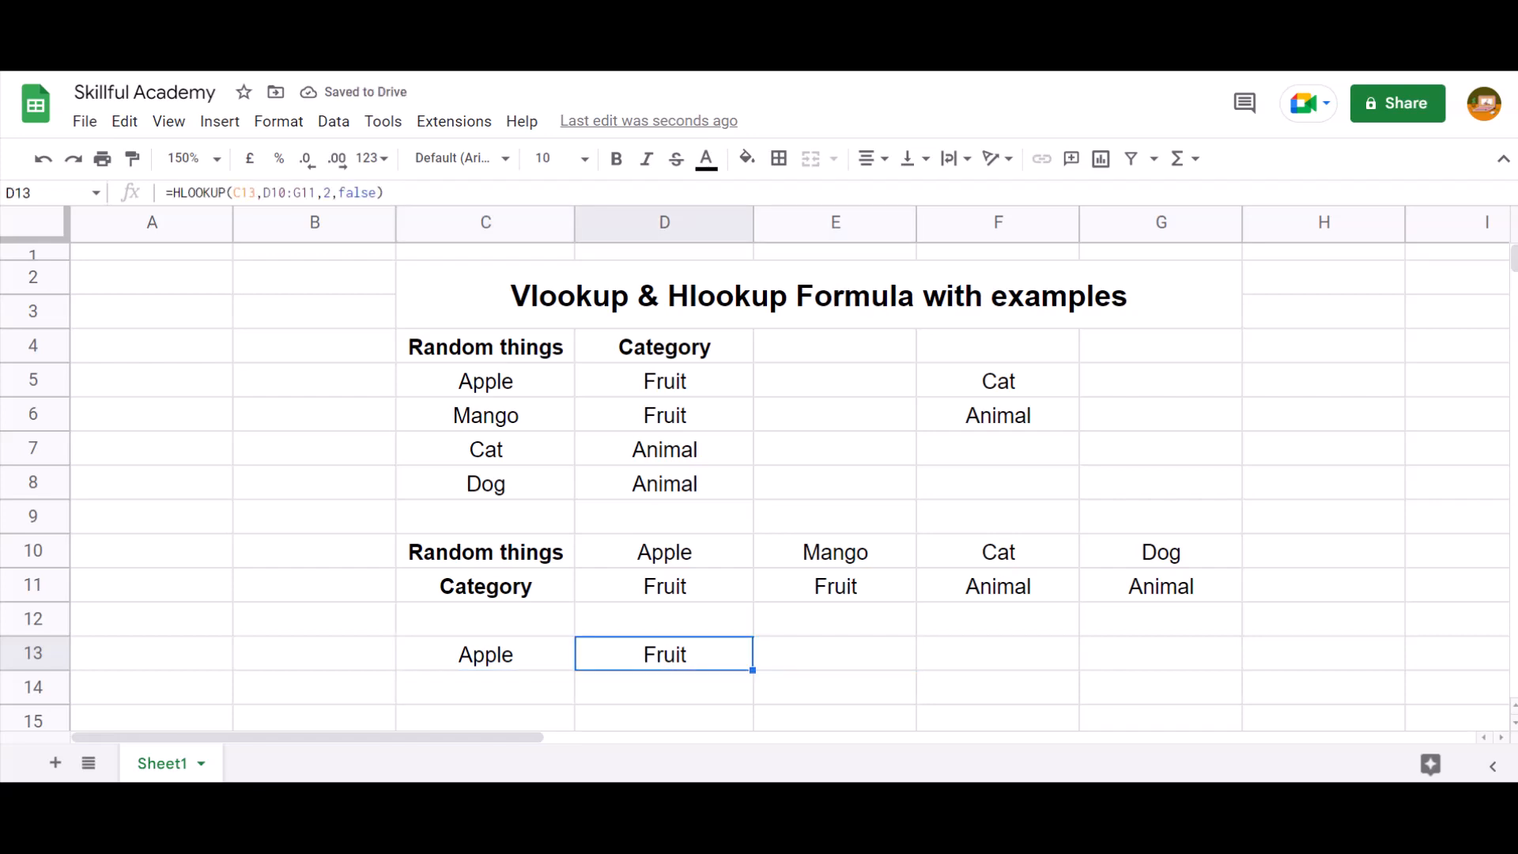
pyautogui.press('Right')
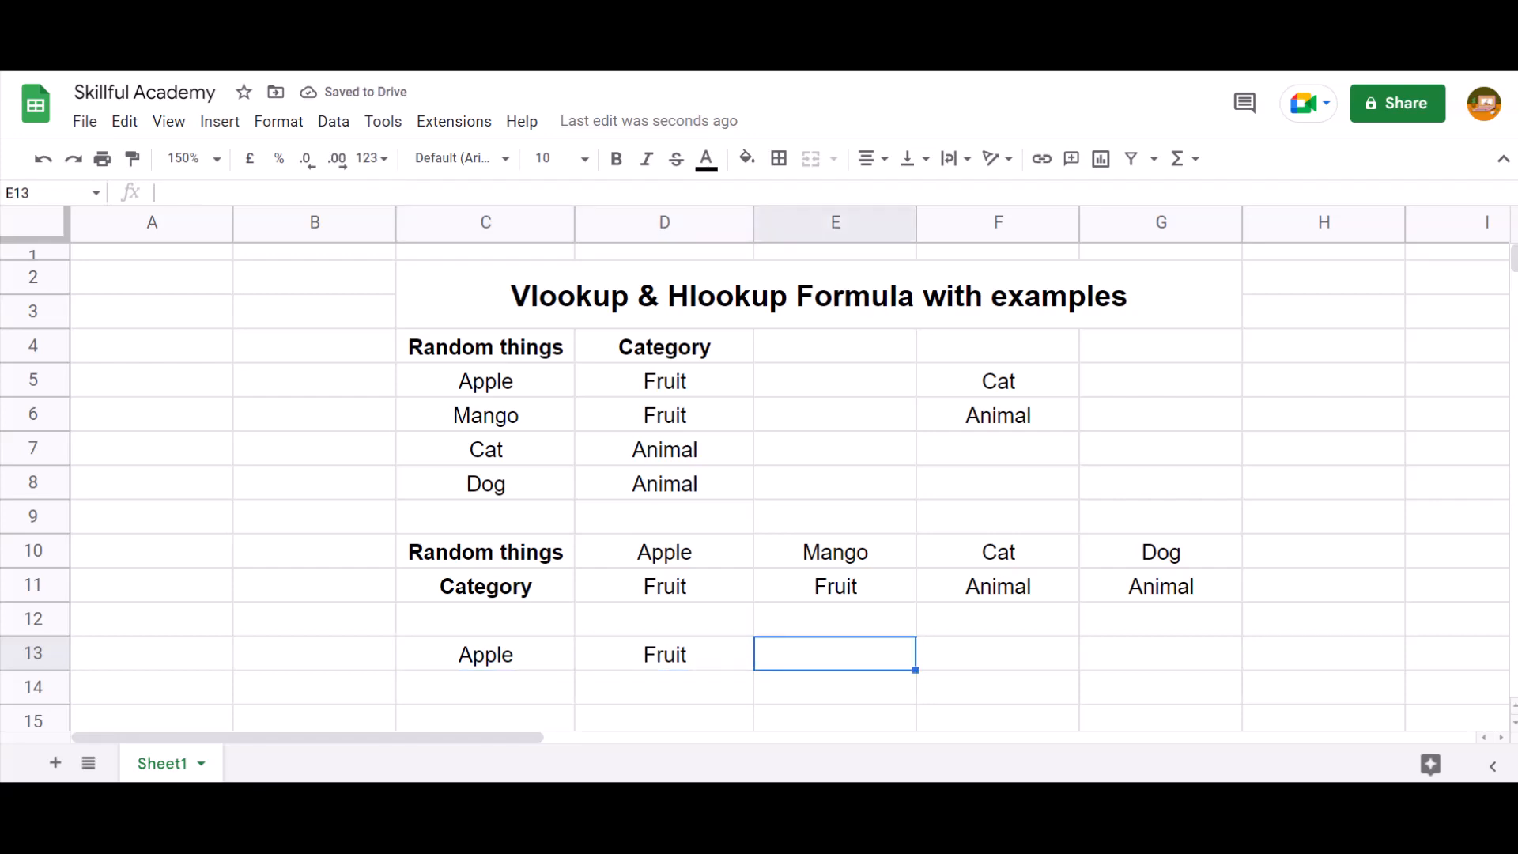
pyautogui.press('Right')
pyautogui.press('Left')
pyautogui.press('Left')
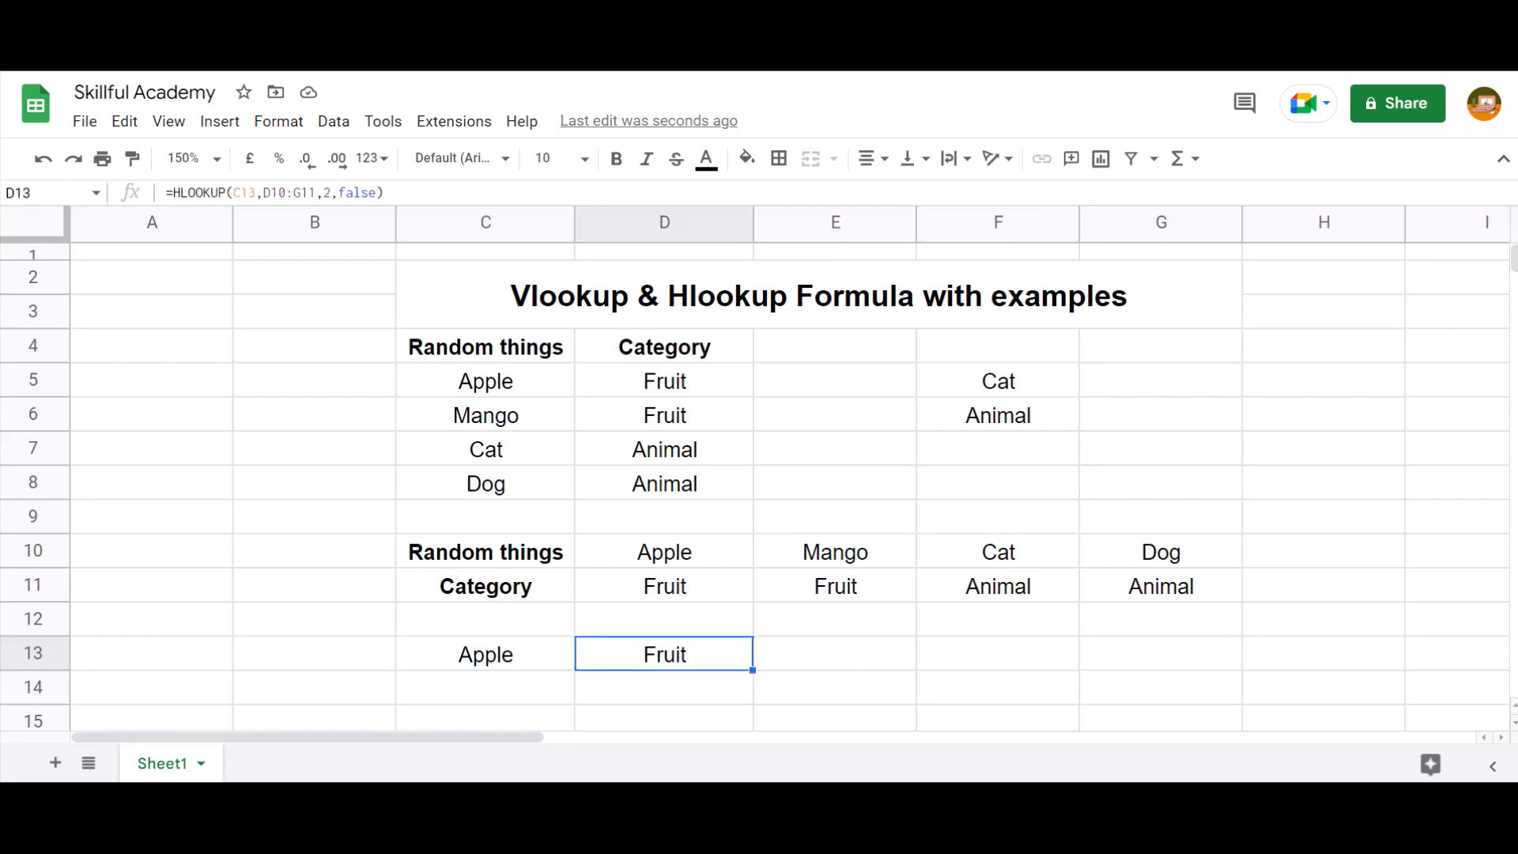
# Apply all borders in black to the whole block C2:G14, from the merged title down to row 14
pyautogui.press('Up')
pyautogui.press('Up')
pyautogui.press('Up')
pyautogui.press('Up')
pyautogui.press('Up')
pyautogui.press('Up')
pyautogui.press('Up')
pyautogui.press('Up')
pyautogui.press('Up')
pyautogui.press('Up')
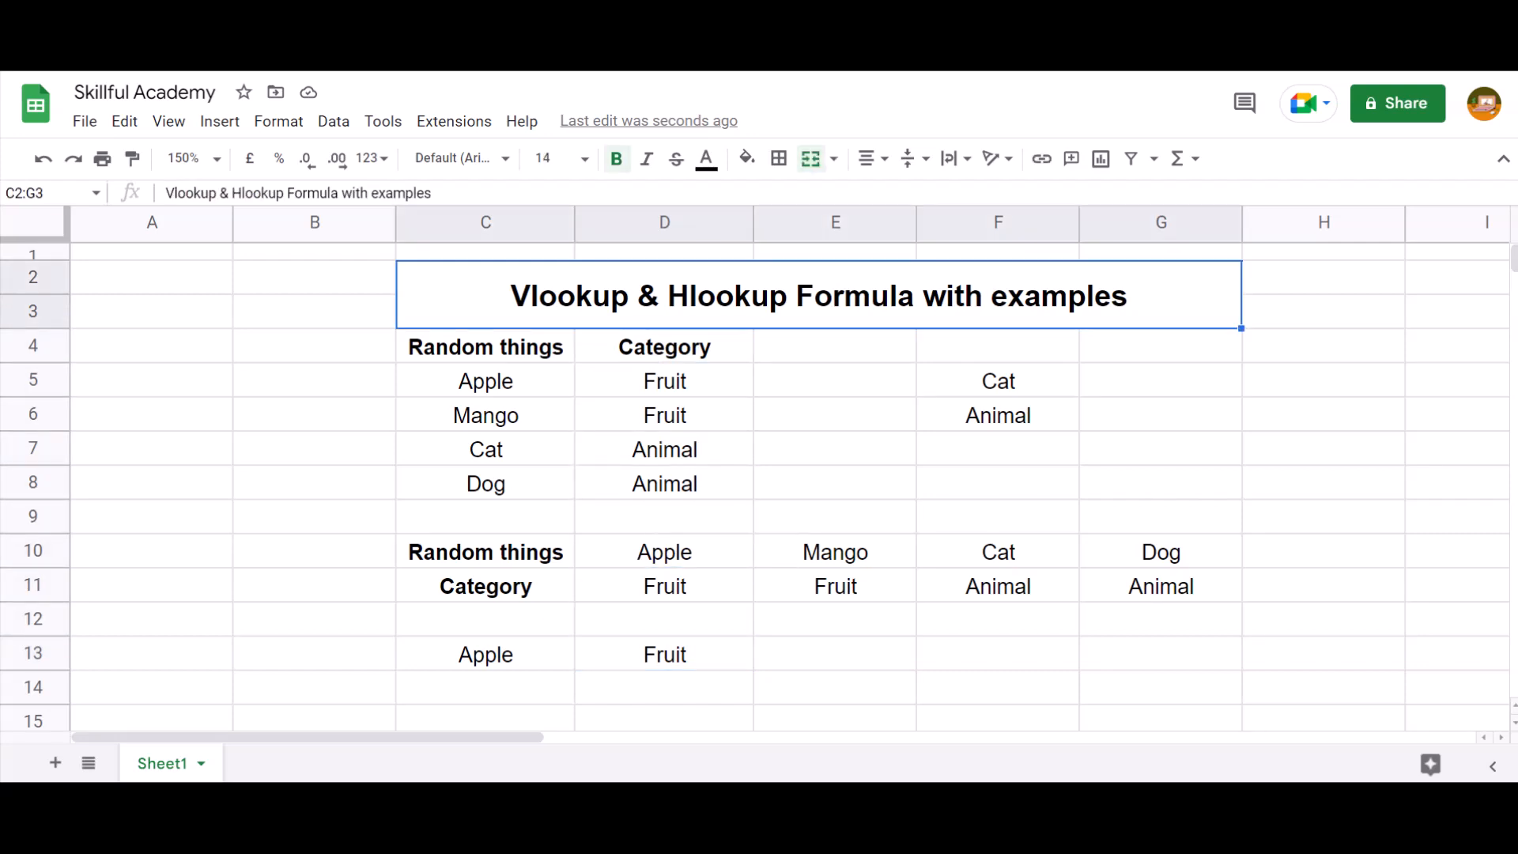
pyautogui.hotkey('shift', 'Down')
pyautogui.hotkey('shift', 'Down')
pyautogui.hotkey('shift', 'Down')
pyautogui.hotkey('shift', 'Down')
pyautogui.hotkey('shift', 'Down')
pyautogui.hotkey('shift', 'Down')
pyautogui.hotkey('shift', 'Down')
pyautogui.hotkey('shift', 'Down')
pyautogui.hotkey('shift', 'Down')
pyautogui.hotkey('shift', 'Down')
pyautogui.hotkey('shift', 'Down')
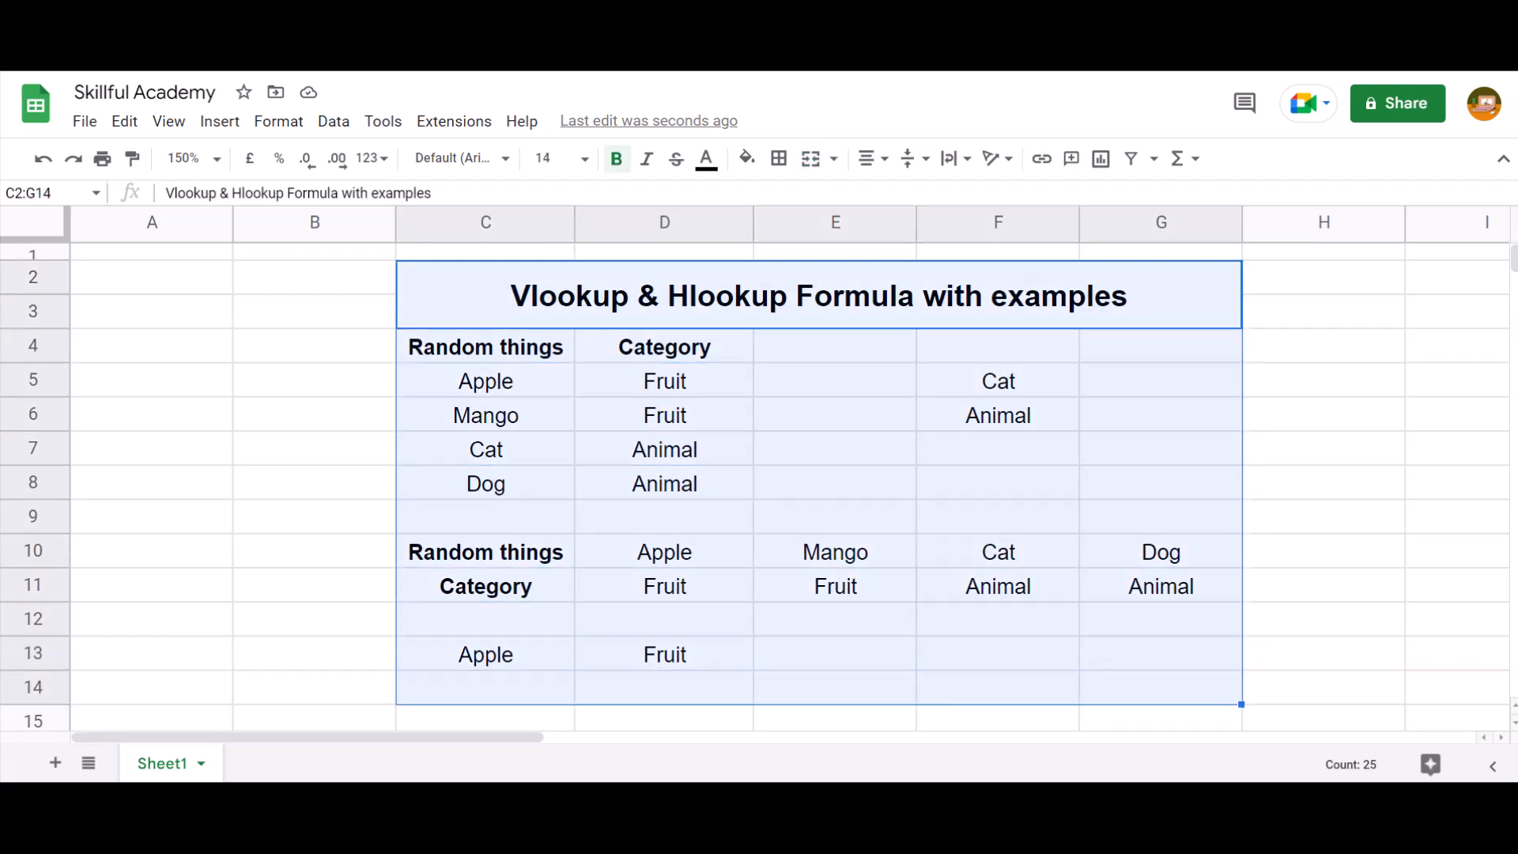
pyautogui.hotkey('alt', 'h')
pyautogui.press('b')
pyautogui.press('a')
pyautogui.press('Up')
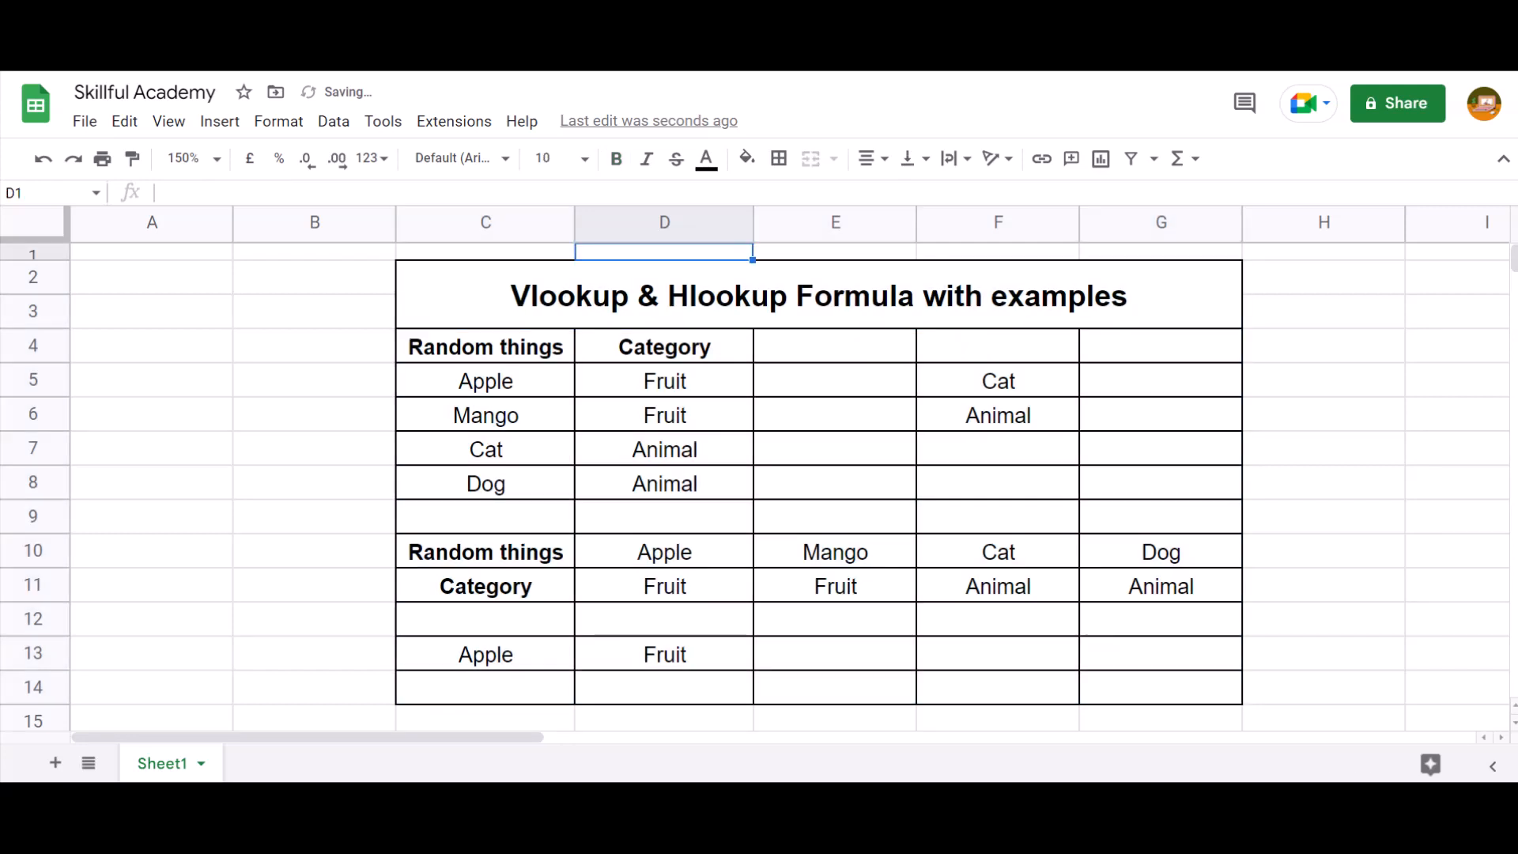
# Select the bordered block from the merged title in C2:G3 downward through row 5
pyautogui.press('Down')
pyautogui.press('Down')
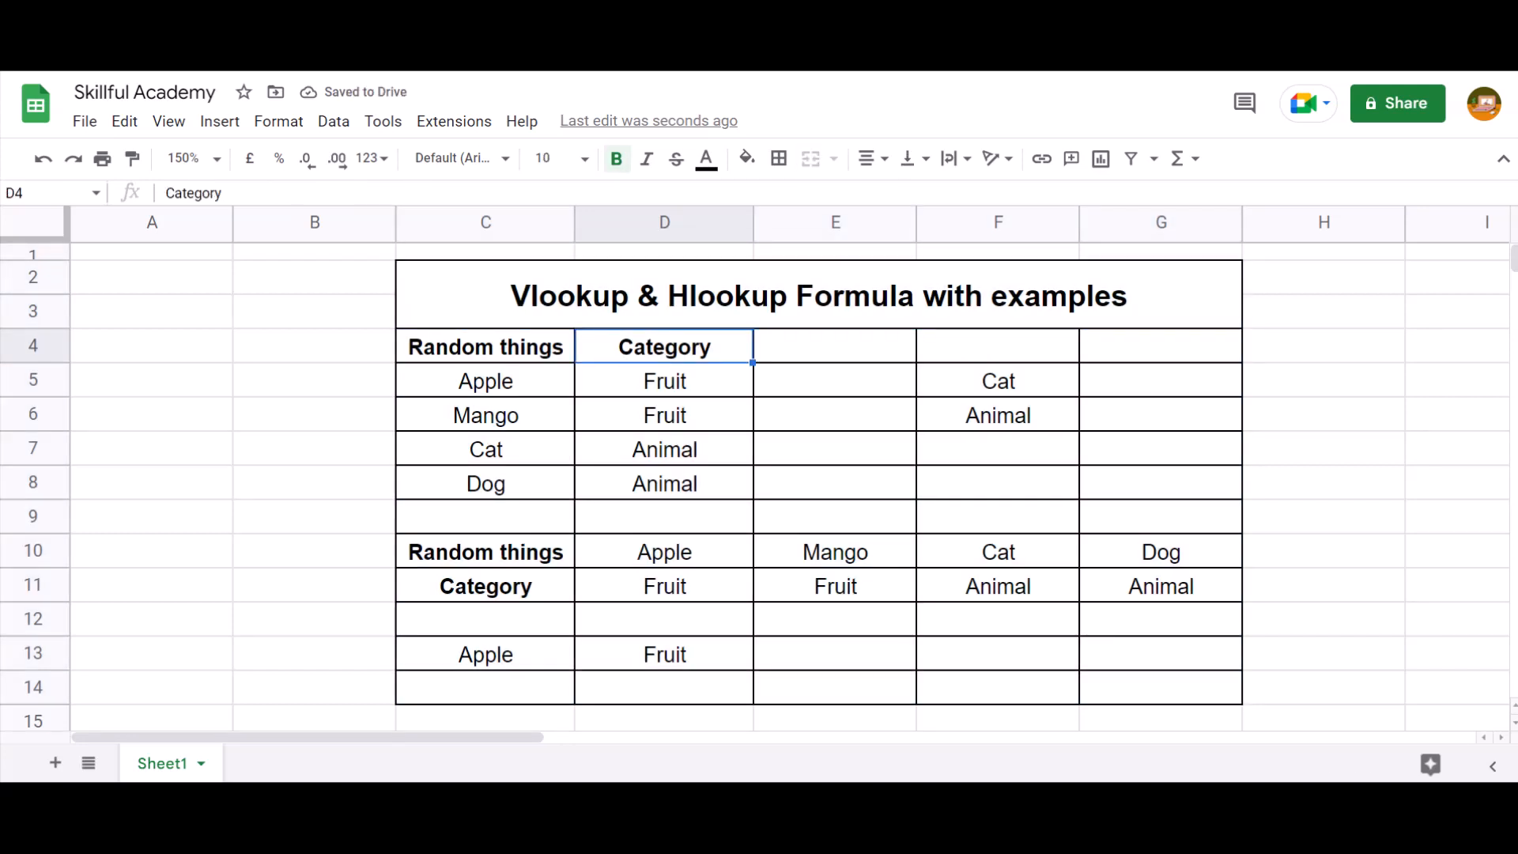
pyautogui.press('Up')
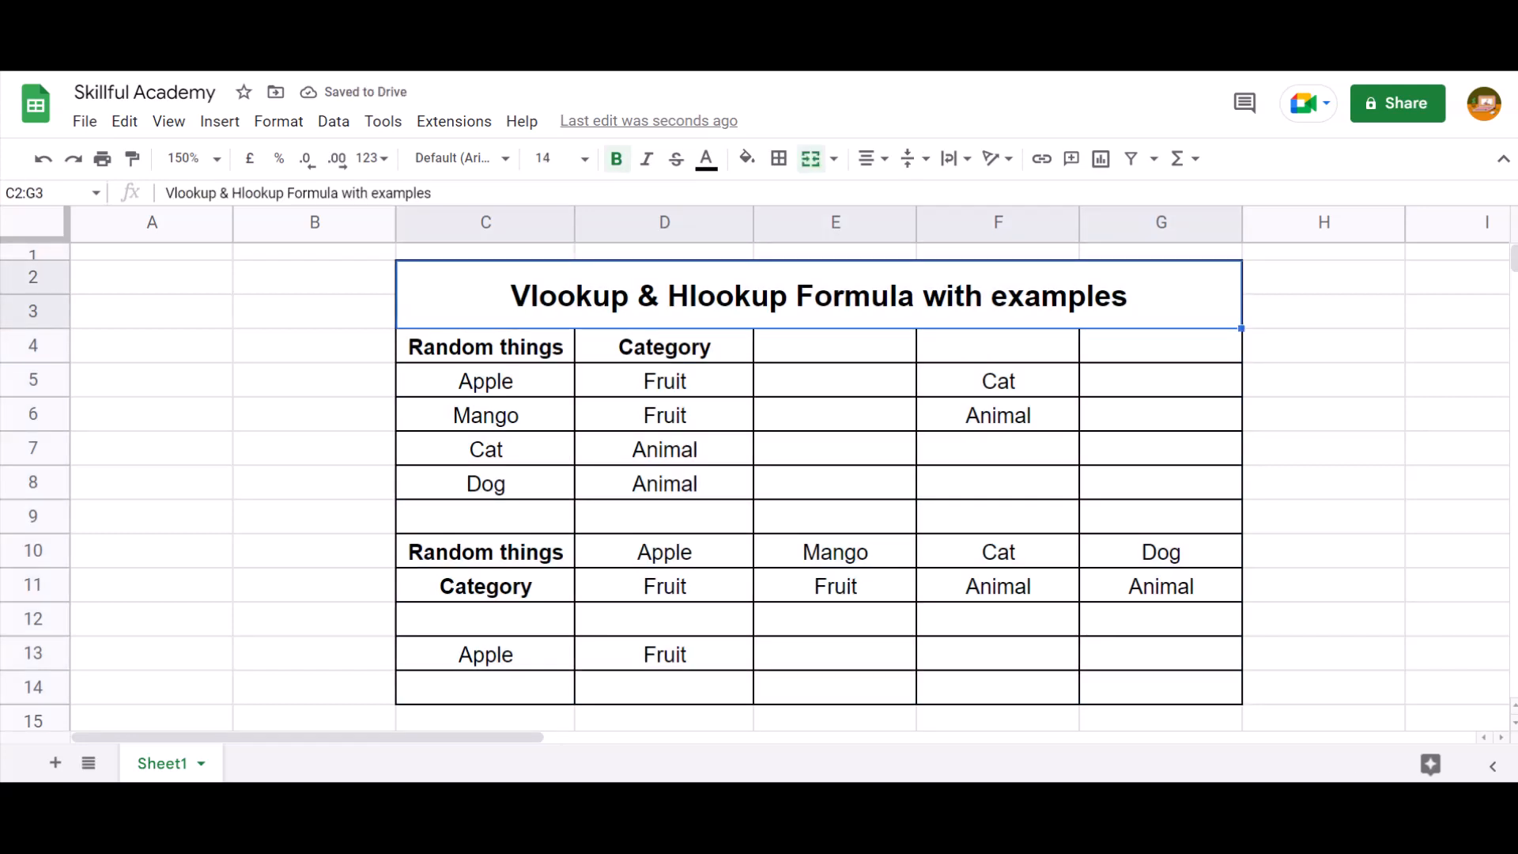
pyautogui.hotkey('shift', 'Down')
pyautogui.hotkey('shift', 'Down')
pyautogui.hotkey('shift', 'Down')
pyautogui.hotkey('shift', 'Down')
pyautogui.hotkey('shift', 'Down')
pyautogui.hotkey('shift', 'Down')
pyautogui.hotkey('shift', 'Down')
pyautogui.hotkey('shift', 'Down')
pyautogui.hotkey('shift', 'Down')
pyautogui.hotkey('shift', 'Down')
pyautogui.hotkey('shift', 'Down')
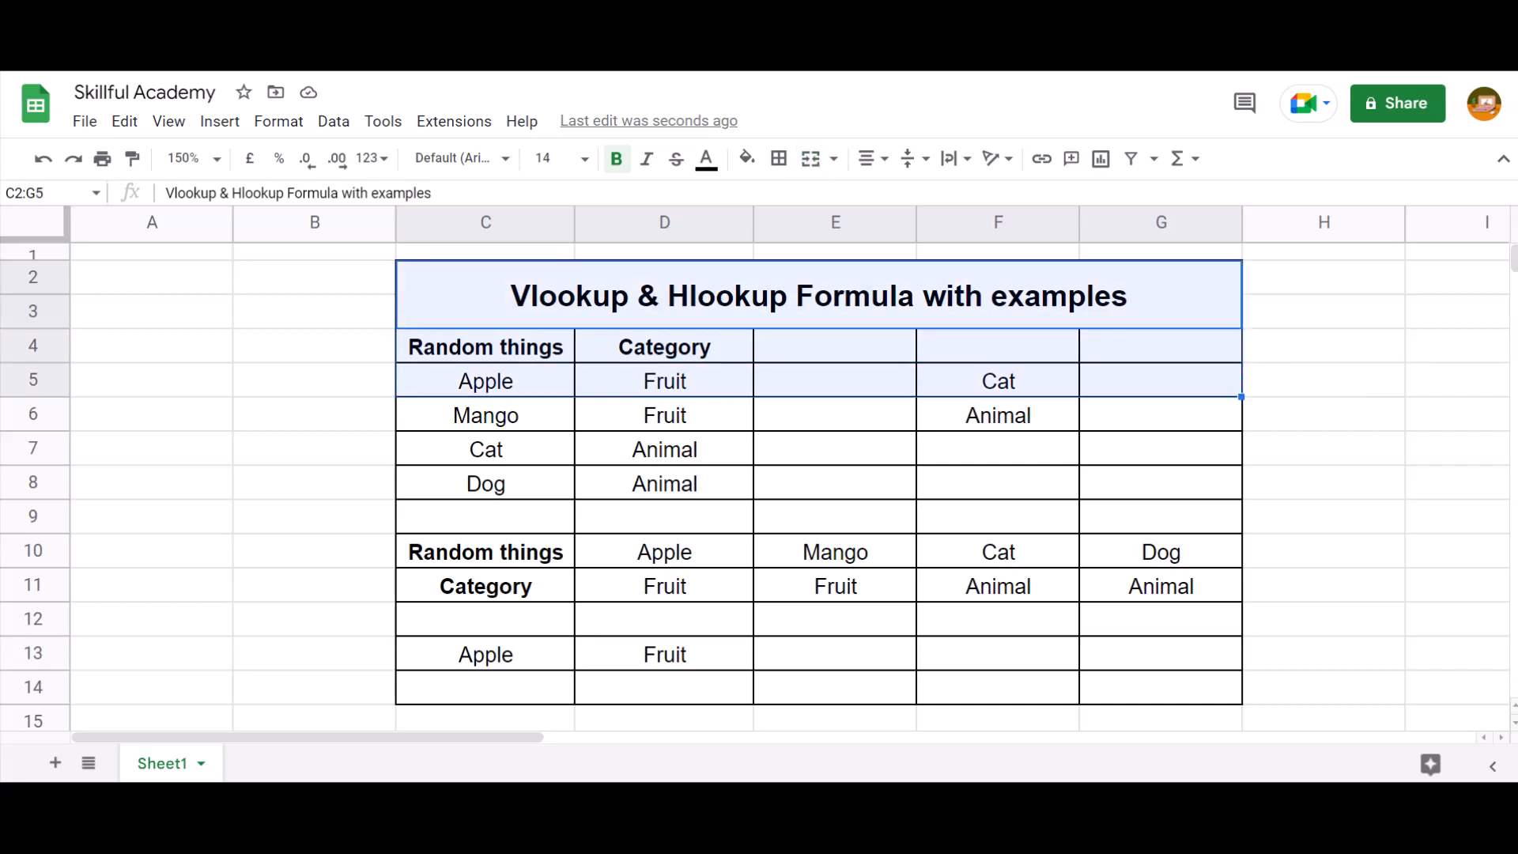